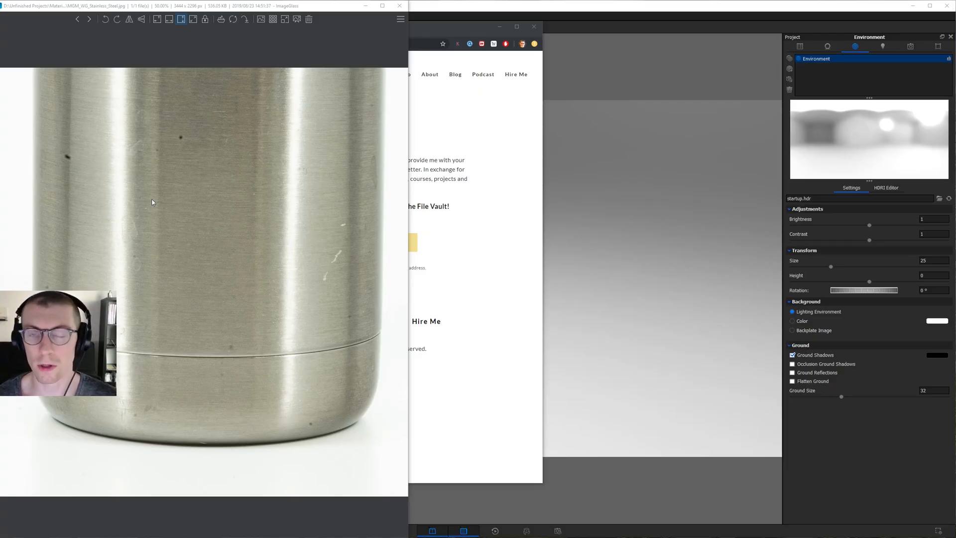
Switch to KeyShot and import Vacuum-Formed Stainless Container.step from the Desktop using the offered import settings
click(428, 79)
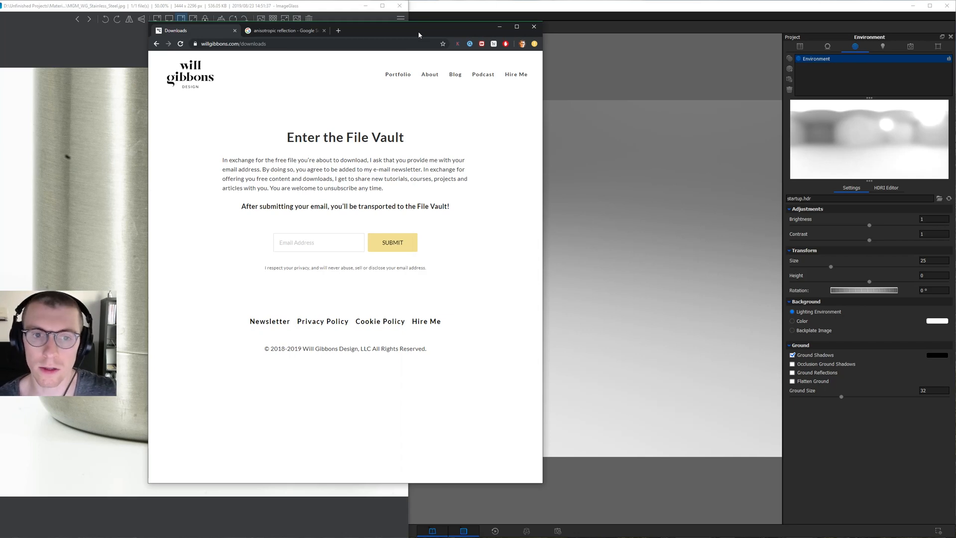
key(alt+Tab)
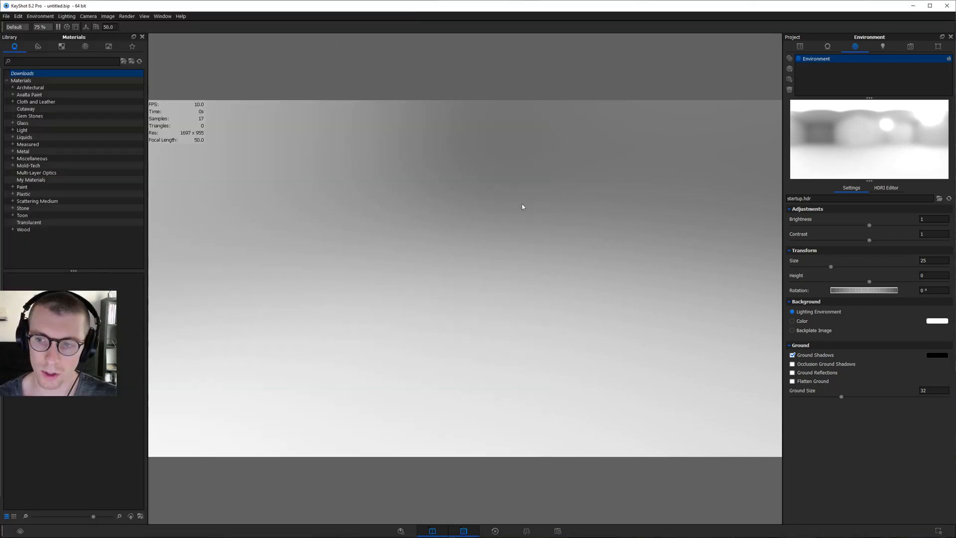
click(6, 16)
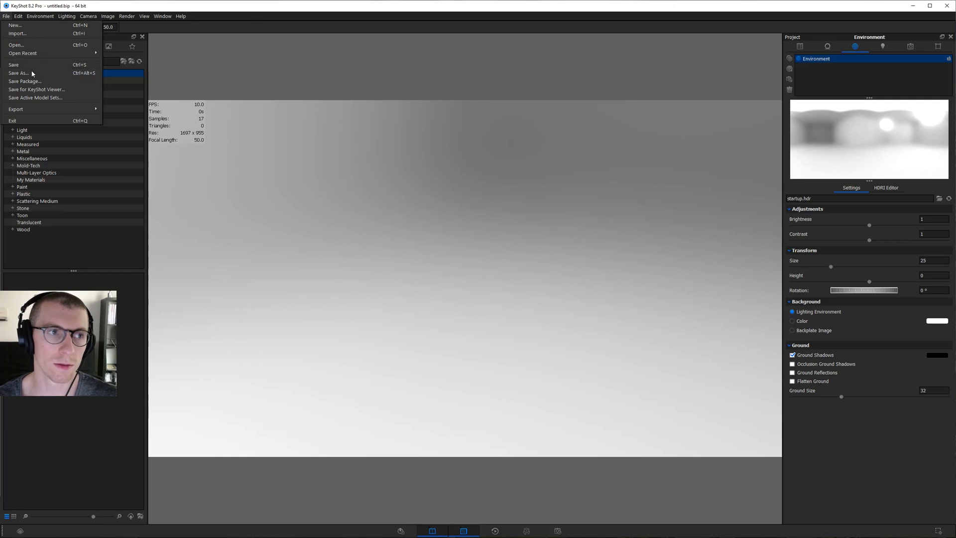
click(20, 33)
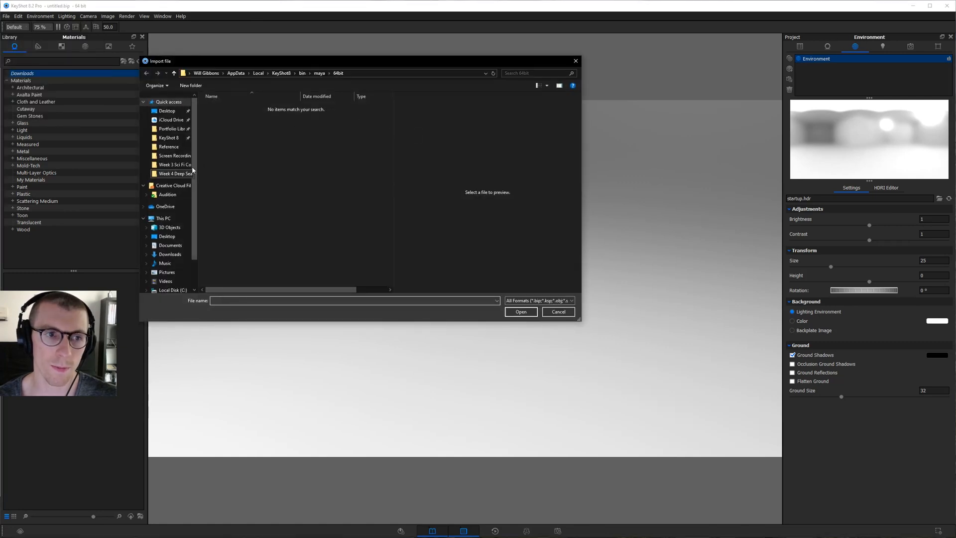
click(166, 111)
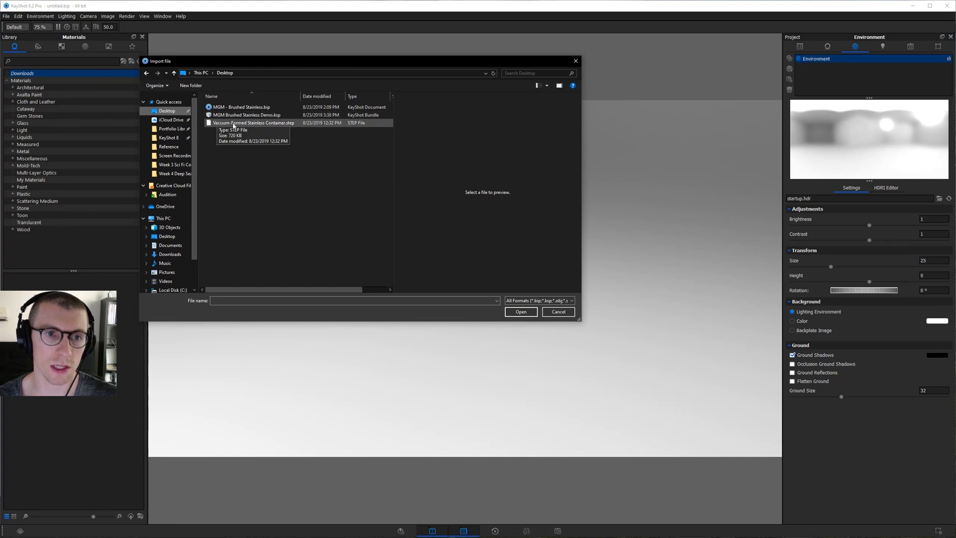
click(248, 124)
click(520, 311)
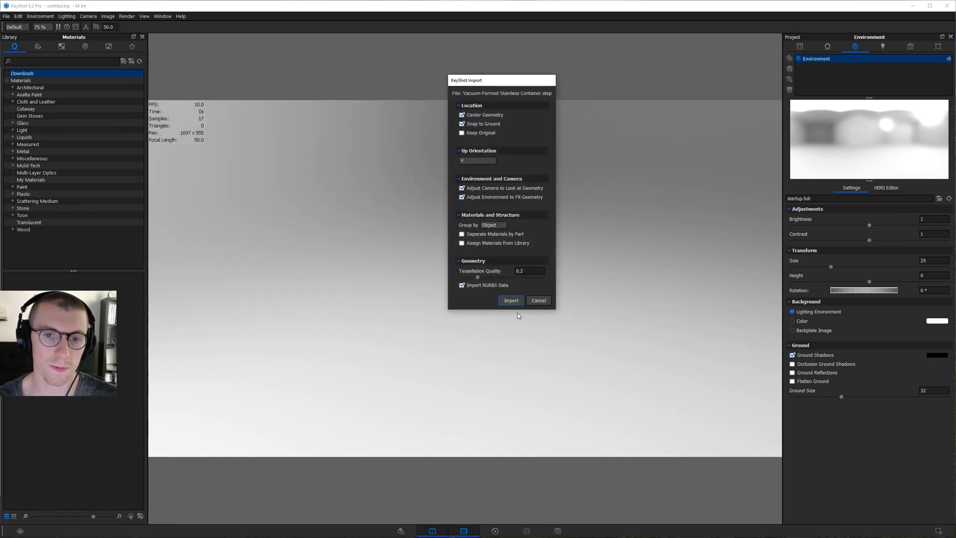
click(517, 302)
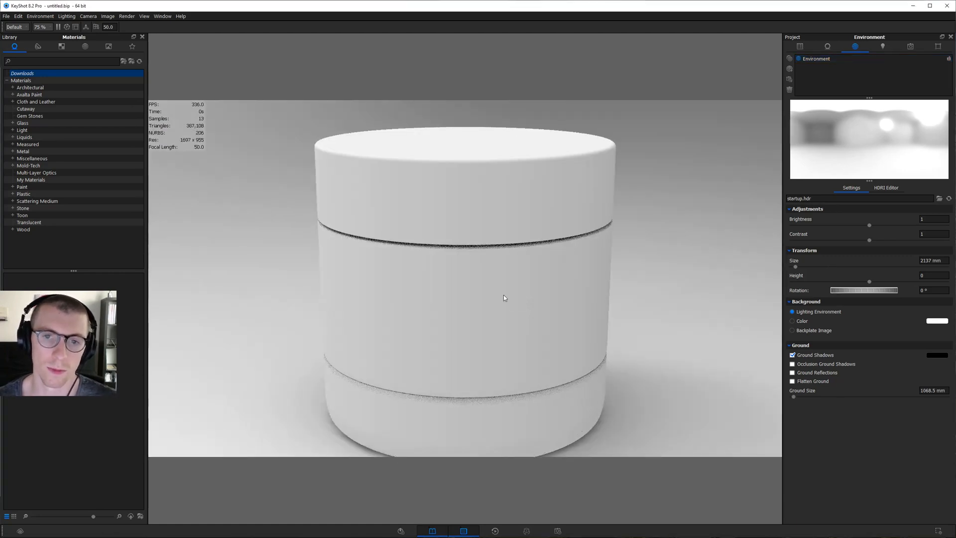
Frame the whole container and light the scene with the Dosch-Stairwell_2k interior environment
scroll(498, 292, down, 3)
drag(498, 292, 595, 255)
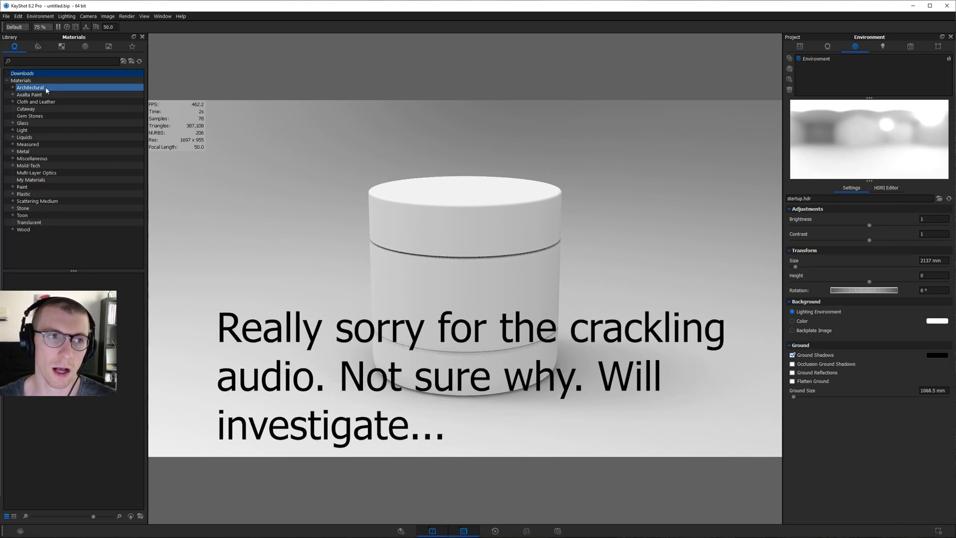
click(38, 47)
click(82, 47)
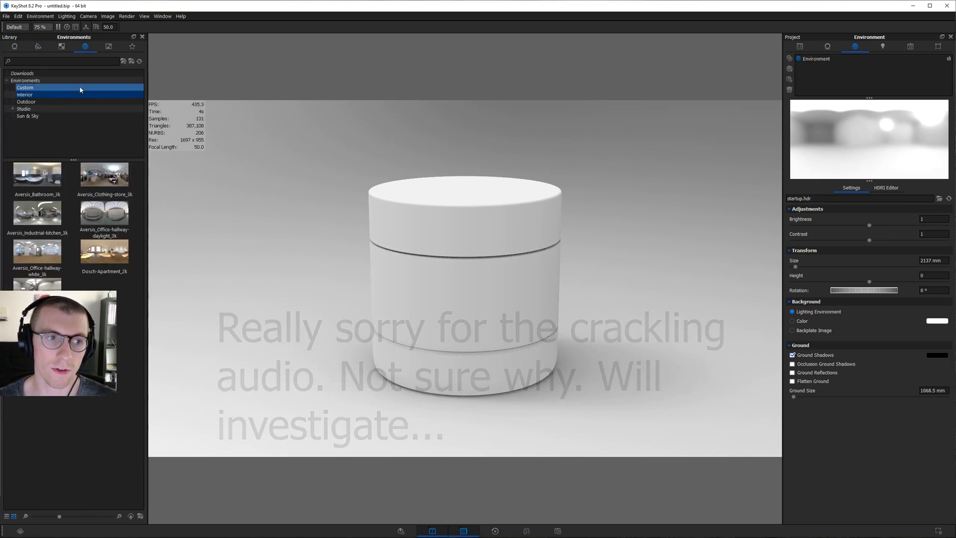
click(52, 283)
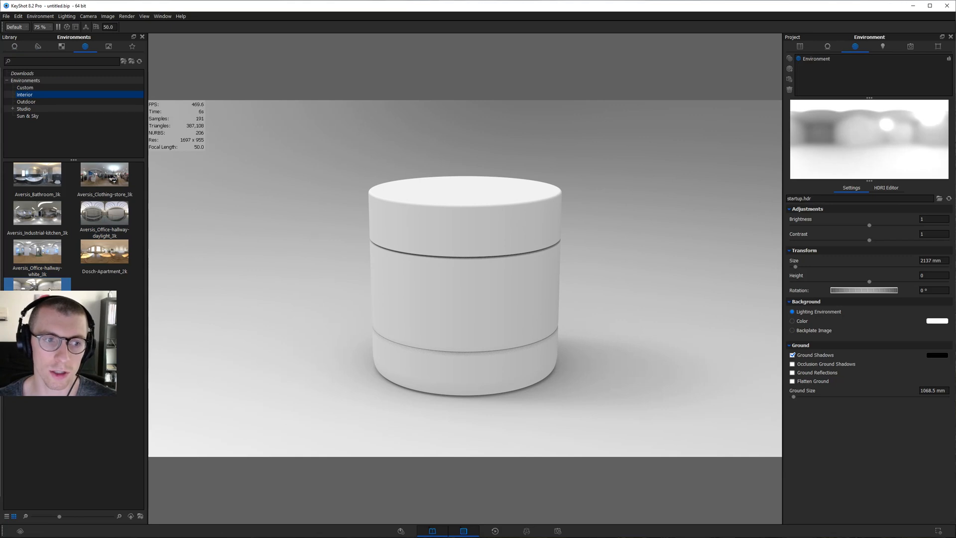
double_click(50, 285)
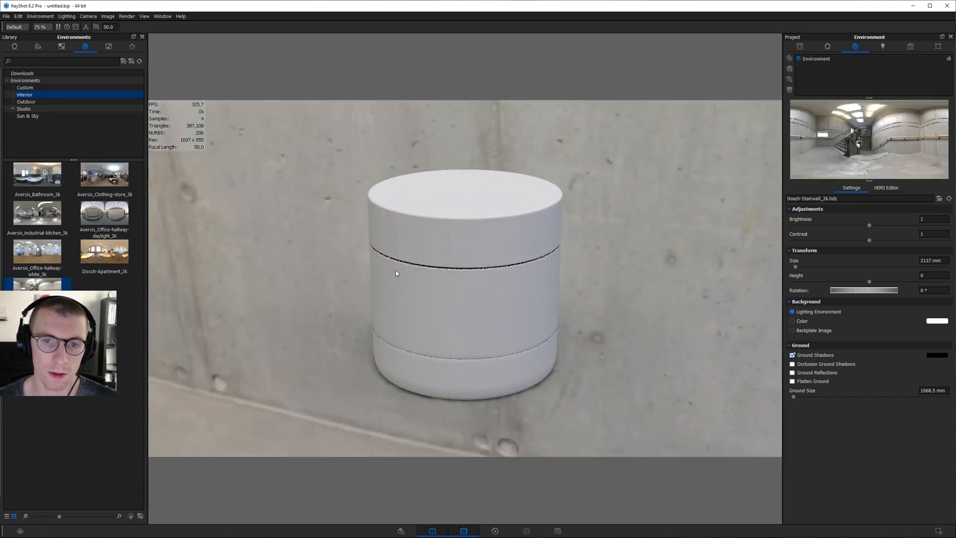
Change the container's material type to Anisotropic
drag(396, 270, 452, 228)
double_click(453, 228)
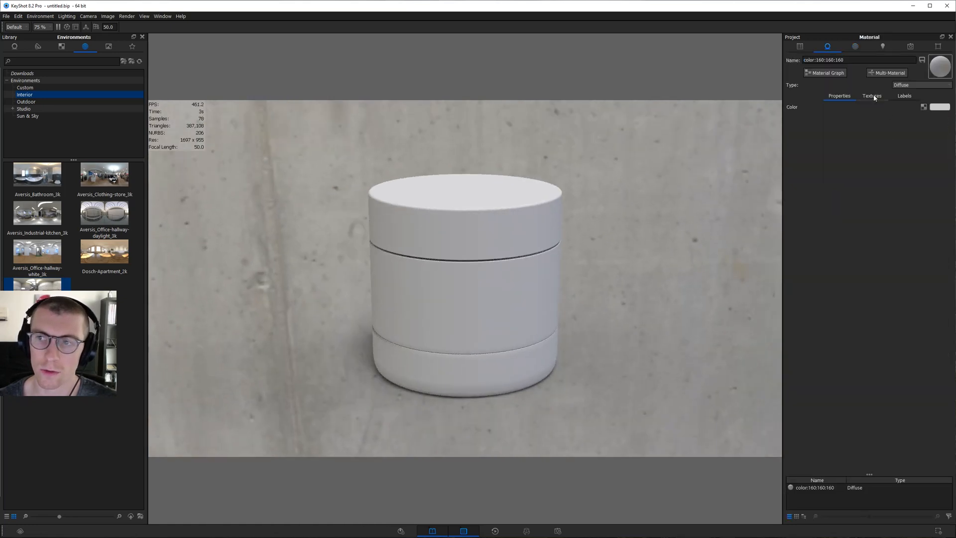
click(918, 84)
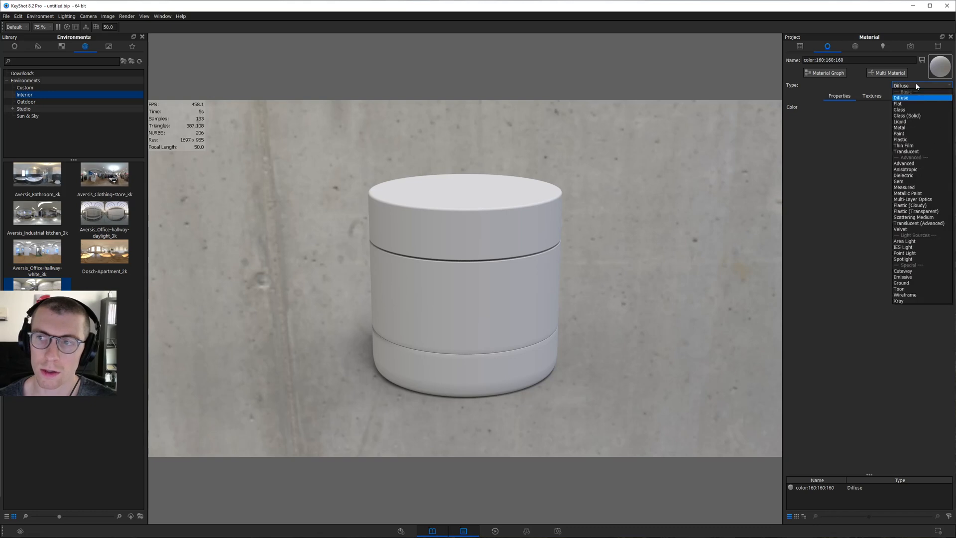
click(914, 169)
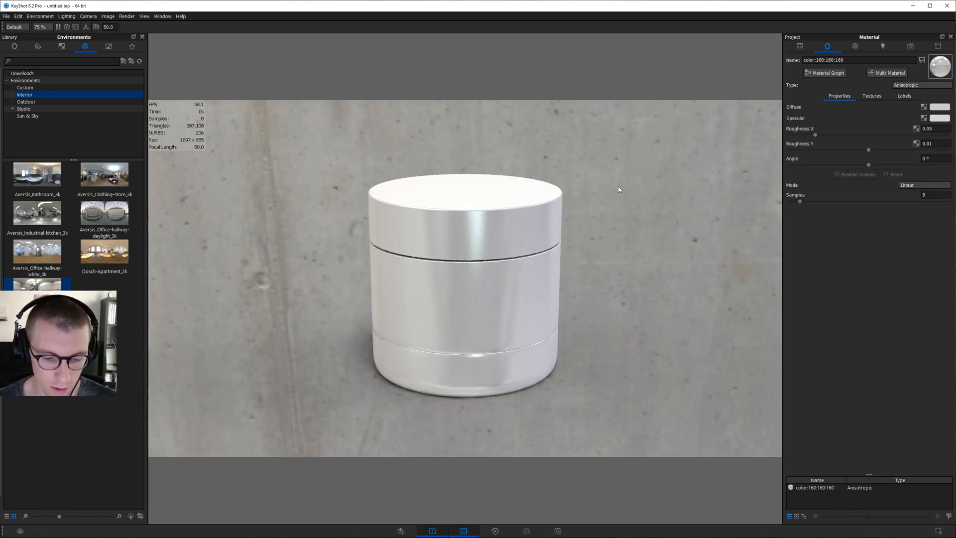
Switch to the browser and examine the anisotropic reflection image results as reference for brushed metal, then return to KeyShot
key(alt+Tab)
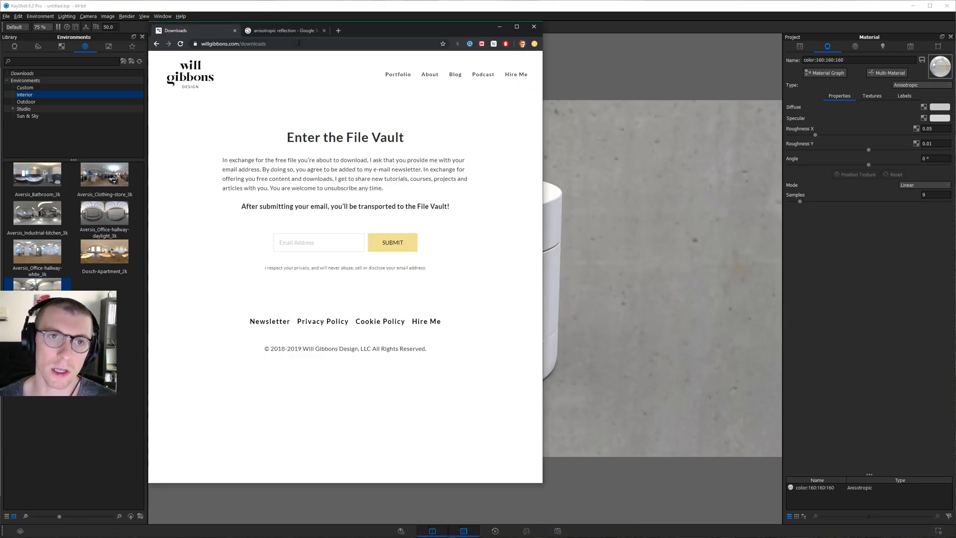
click(295, 32)
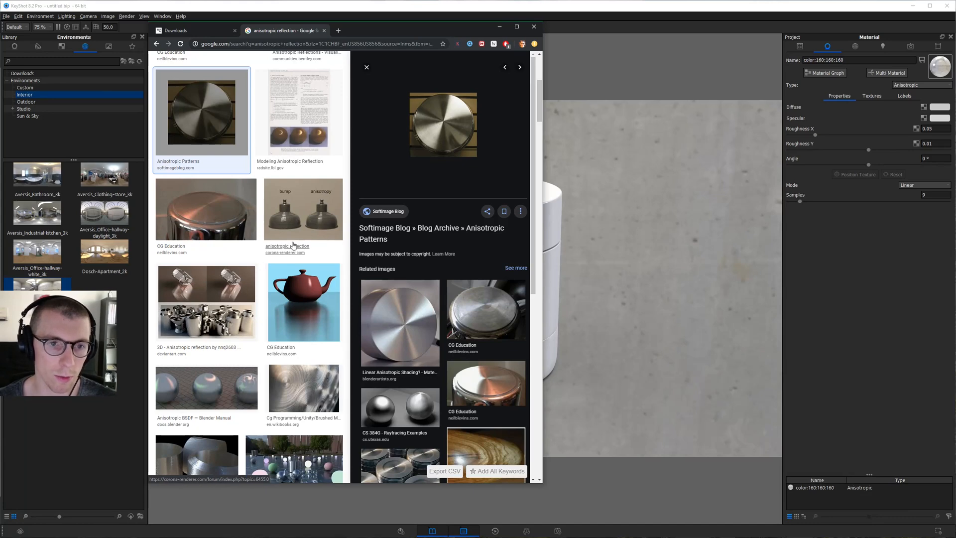
scroll(394, 339, down, 5)
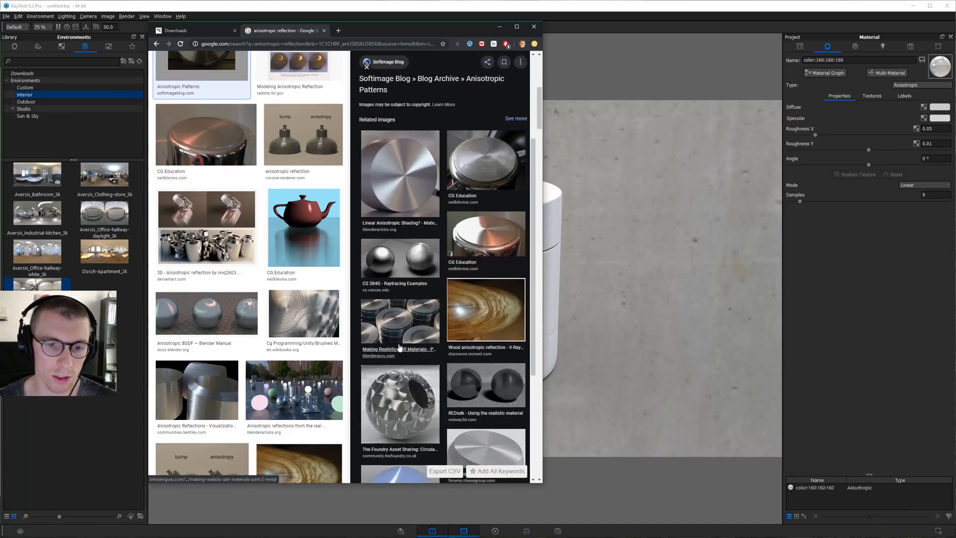
scroll(168, 166, up, 10)
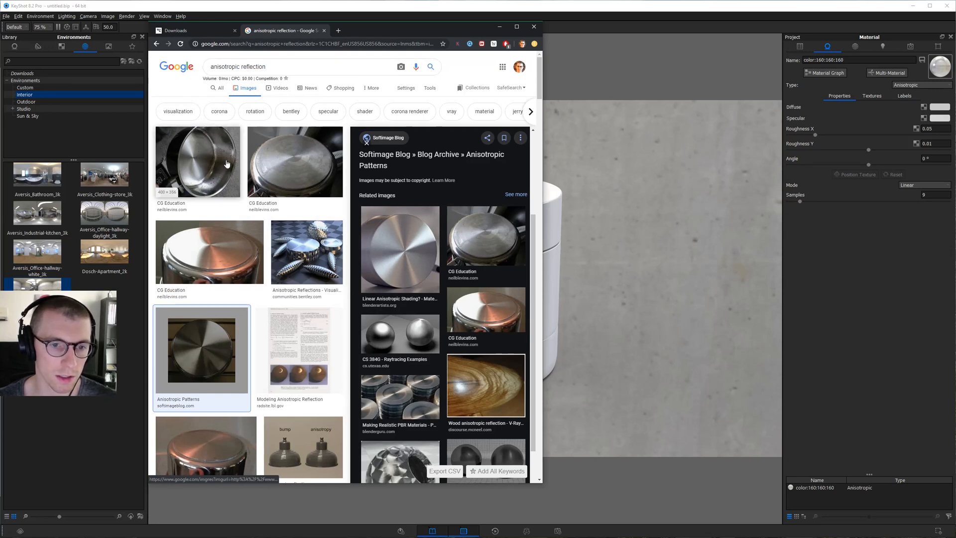
scroll(208, 337, down, 2)
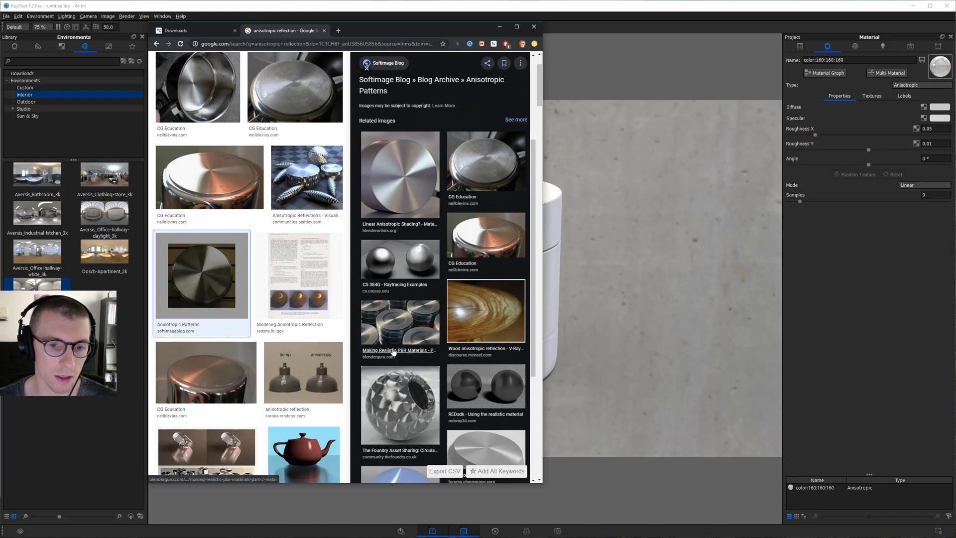
click(596, 59)
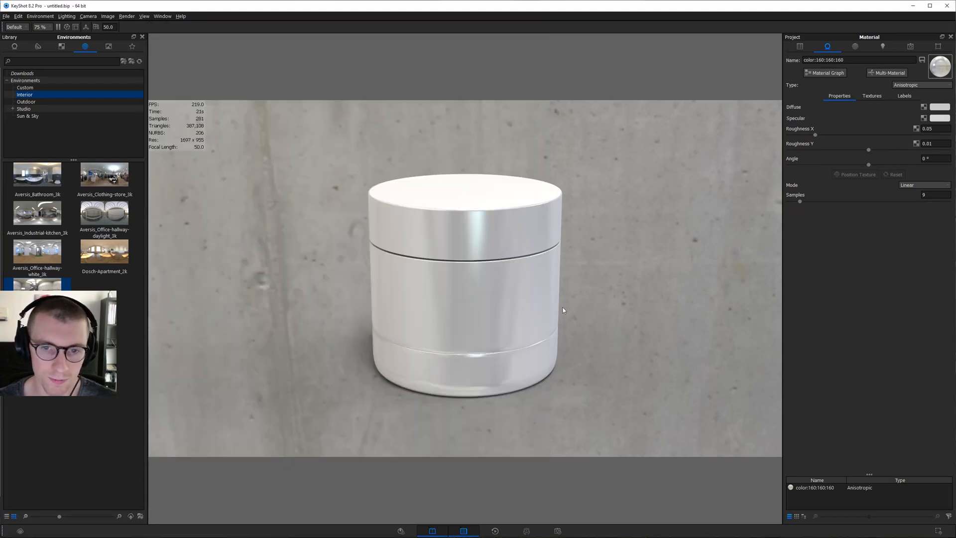
Set the anisotropic material's diffuse color to a slightly yellowish grey with 4% saturation and 50% value
click(926, 111)
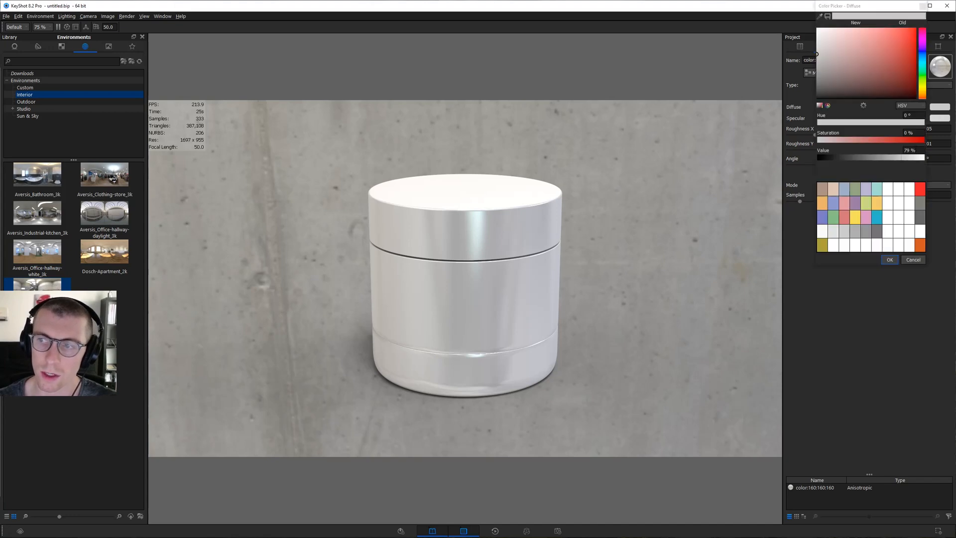
text(50)
key(Return)
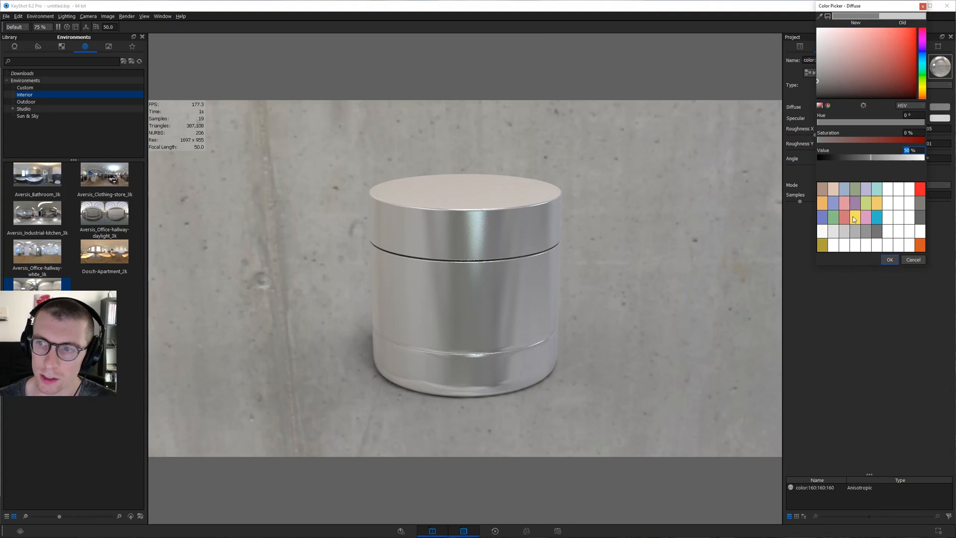
click(924, 87)
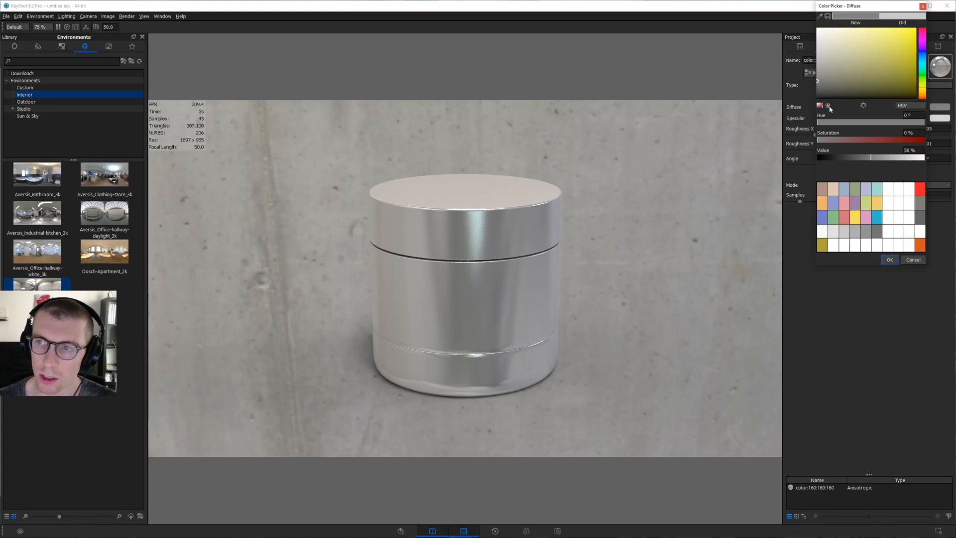
click(821, 140)
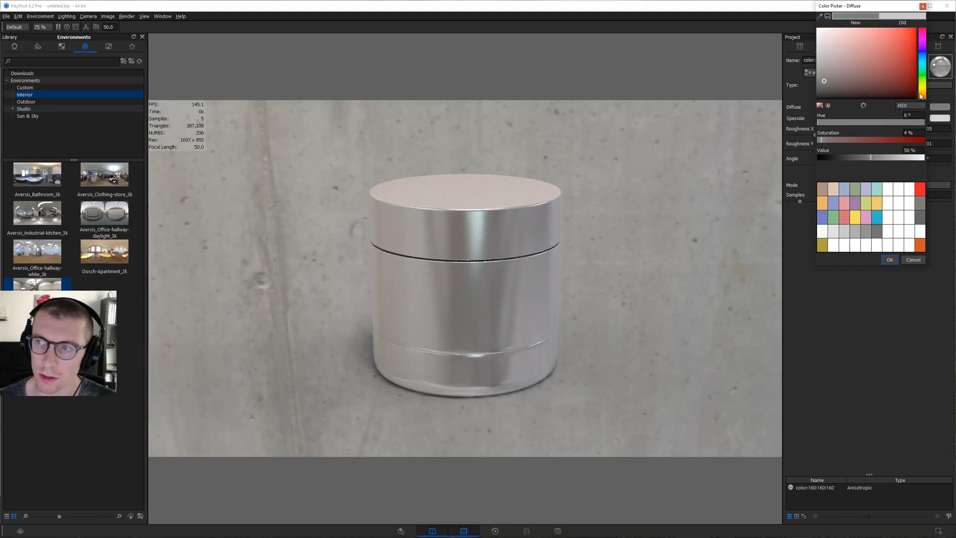
click(890, 259)
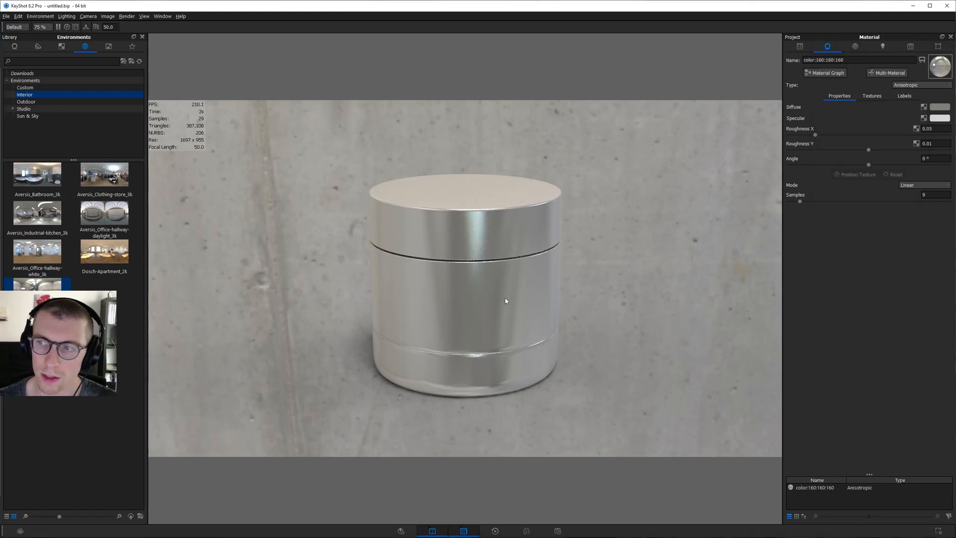
Set Roughness X and Roughness Y to 0 and inspect the reflections on the container's side up close
drag(815, 135, 769, 136)
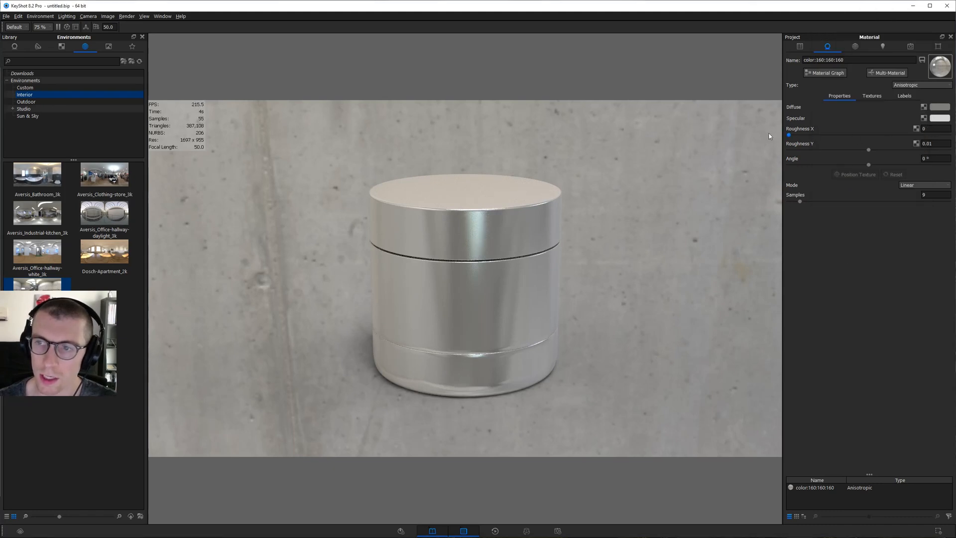
drag(870, 149, 754, 148)
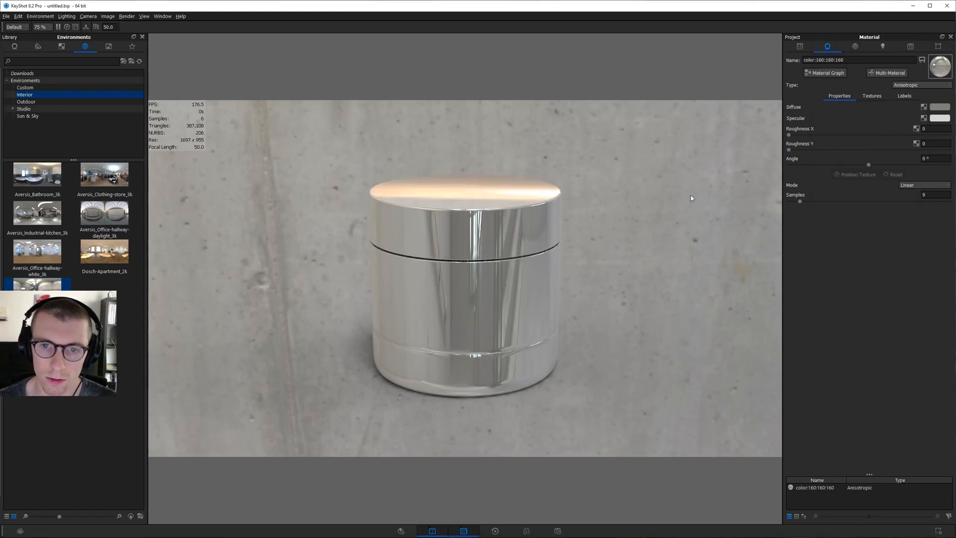
drag(576, 270, 570, 247)
scroll(452, 261, up, 4)
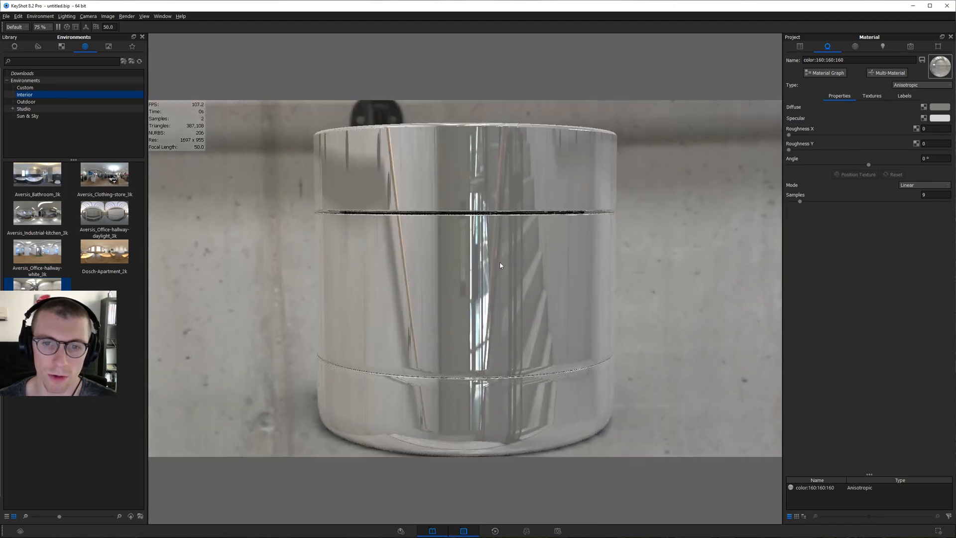
drag(500, 261, 459, 272)
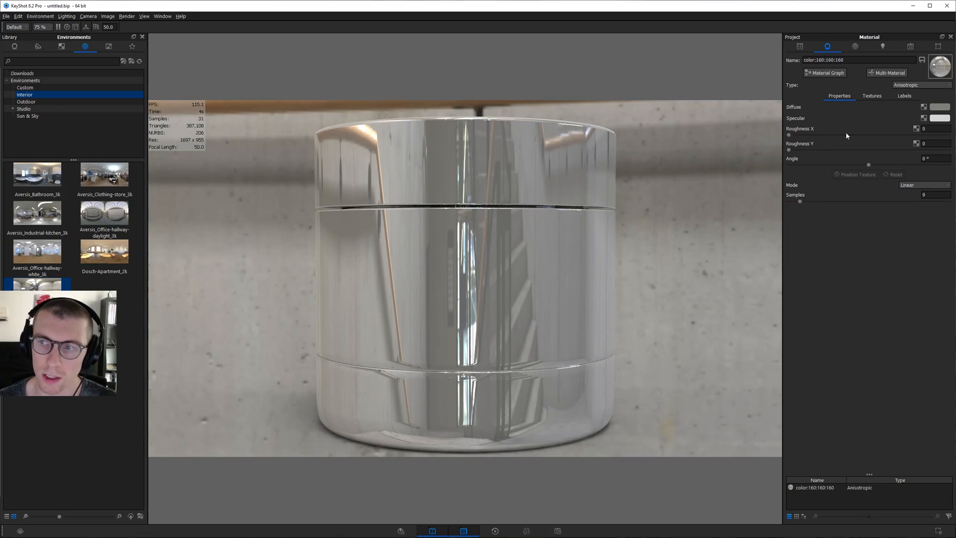
Try Roughness X at 0.01 and at about 0.003, and return it to 0
click(923, 129)
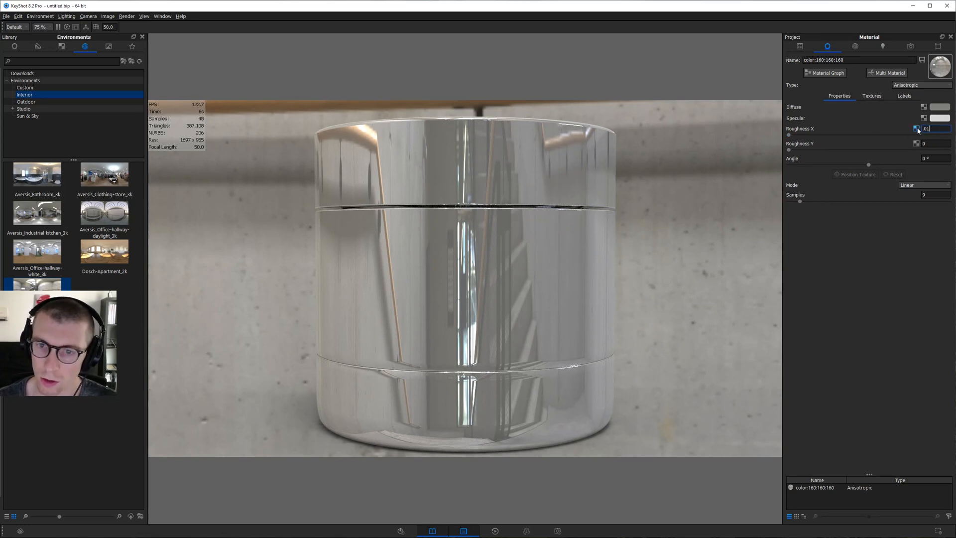
key(Return)
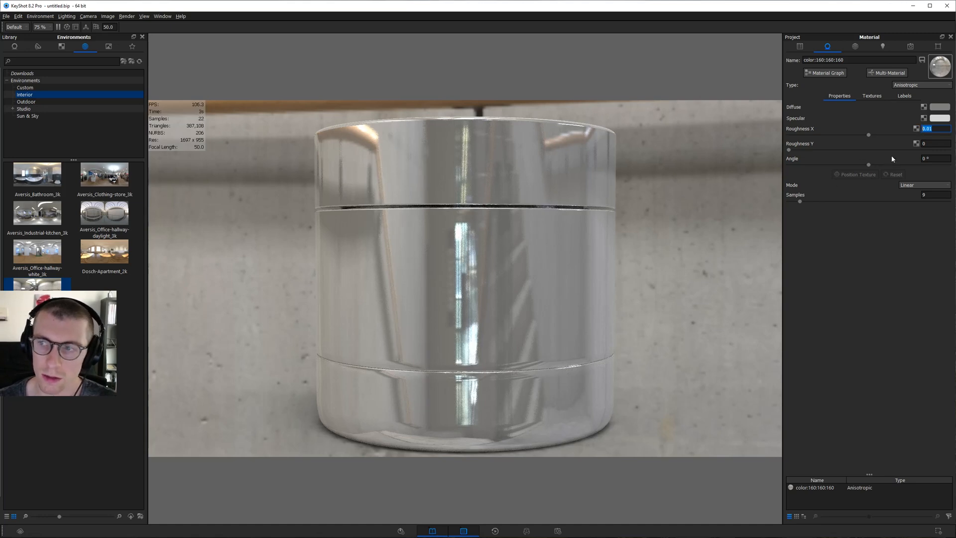
drag(869, 135, 813, 136)
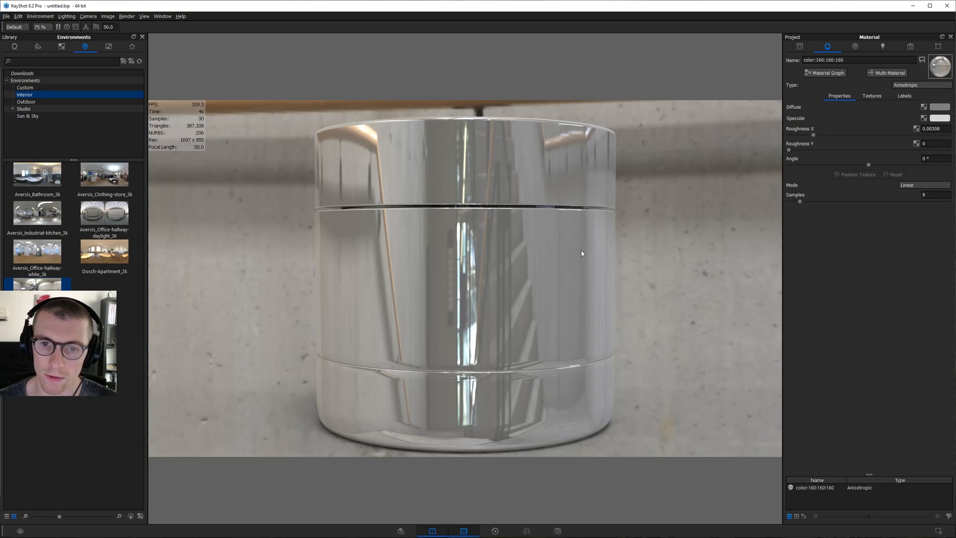
double_click(931, 128)
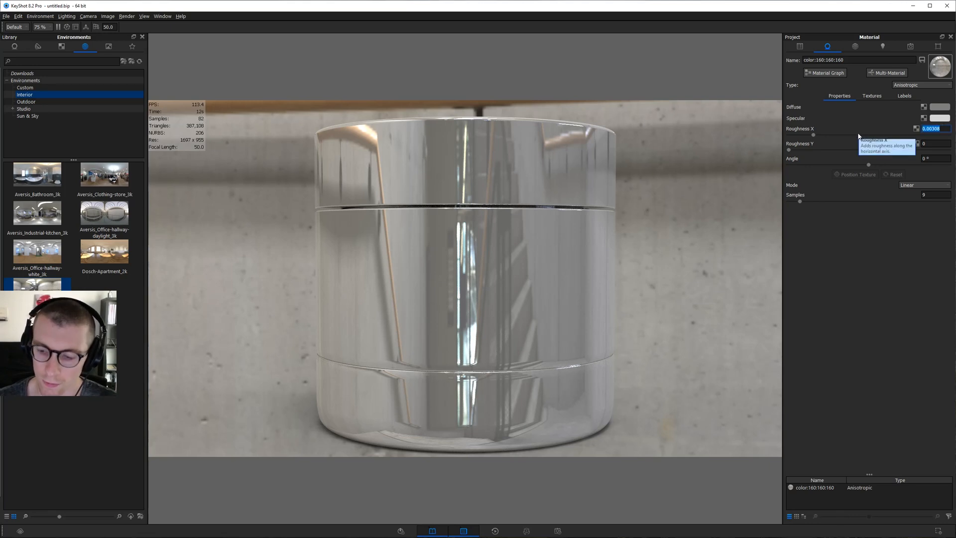
text(0)
key(Return)
Set the anisotropic material's Roughness Y to 0.05 and Roughness X to 0.005, and check the reflections on the container's side and lid
key(Tab)
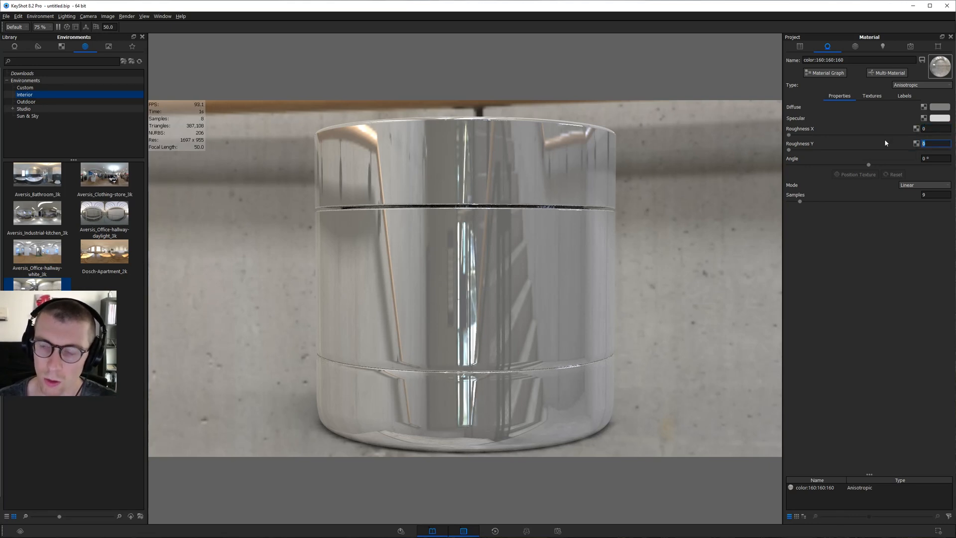
text(0.0)
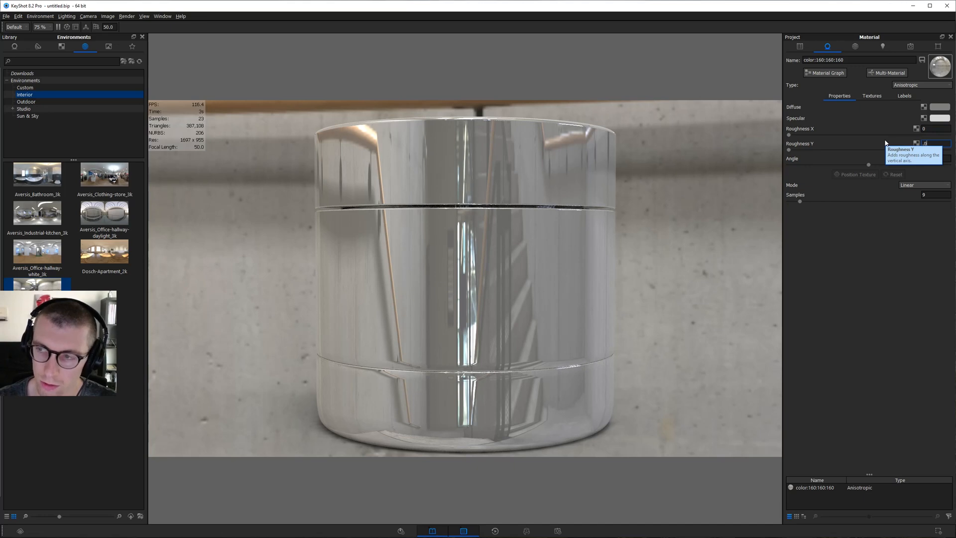
text(5)
key(Return)
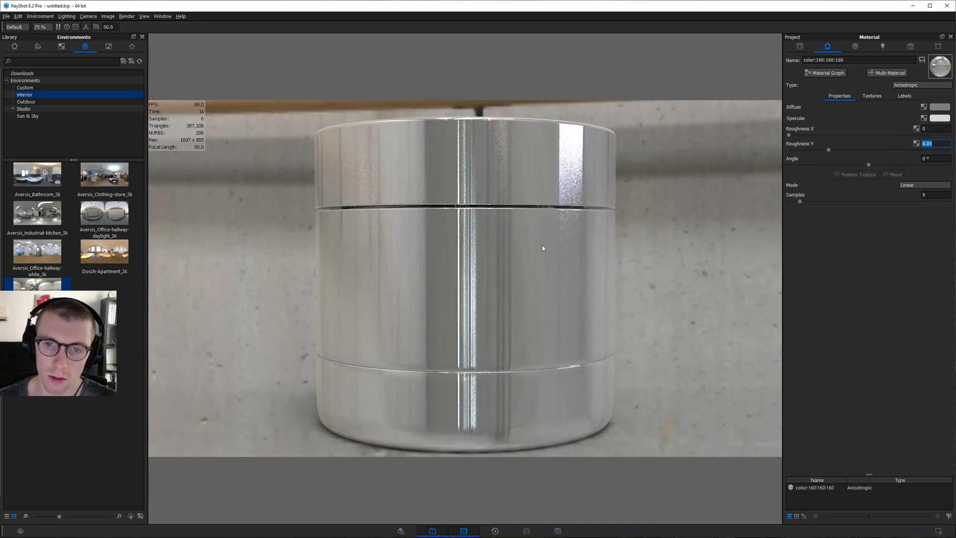
click(939, 129)
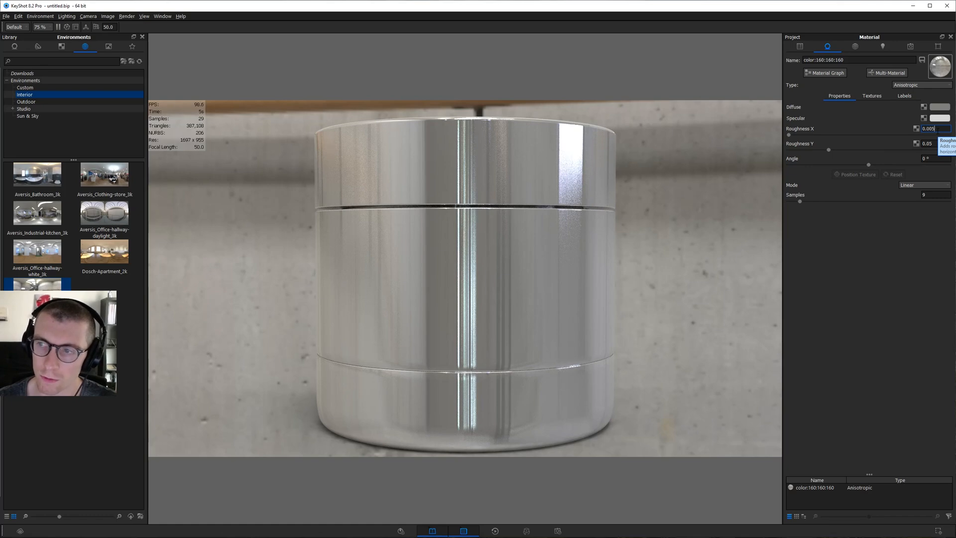
key(Return)
drag(498, 258, 682, 292)
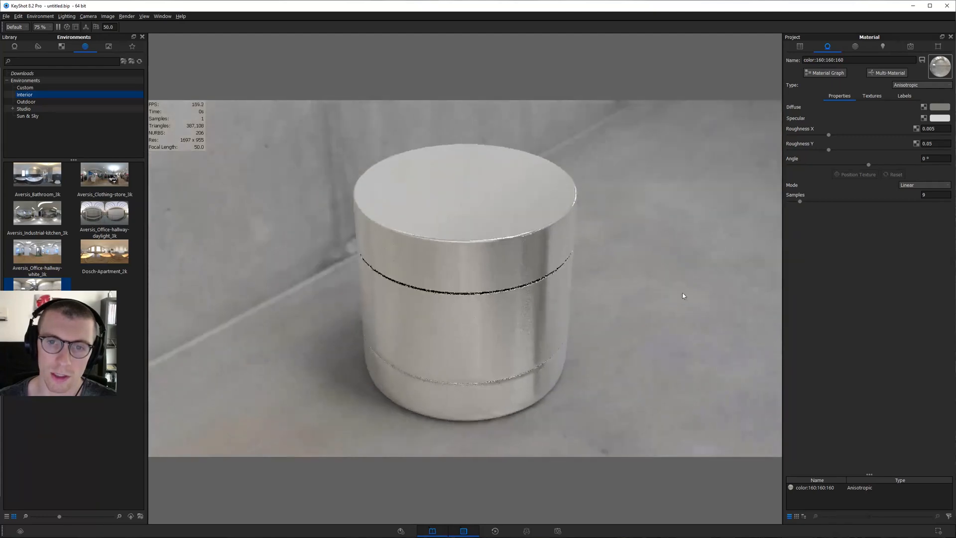
drag(463, 234, 483, 184)
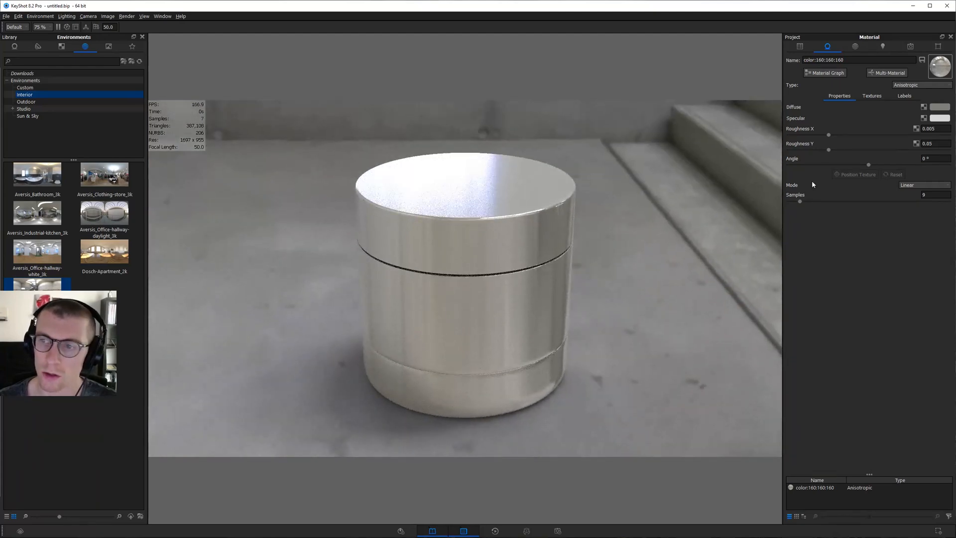
Change the anisotropic material's Mode to Radial and check the reflections on the container's lid and side
click(917, 184)
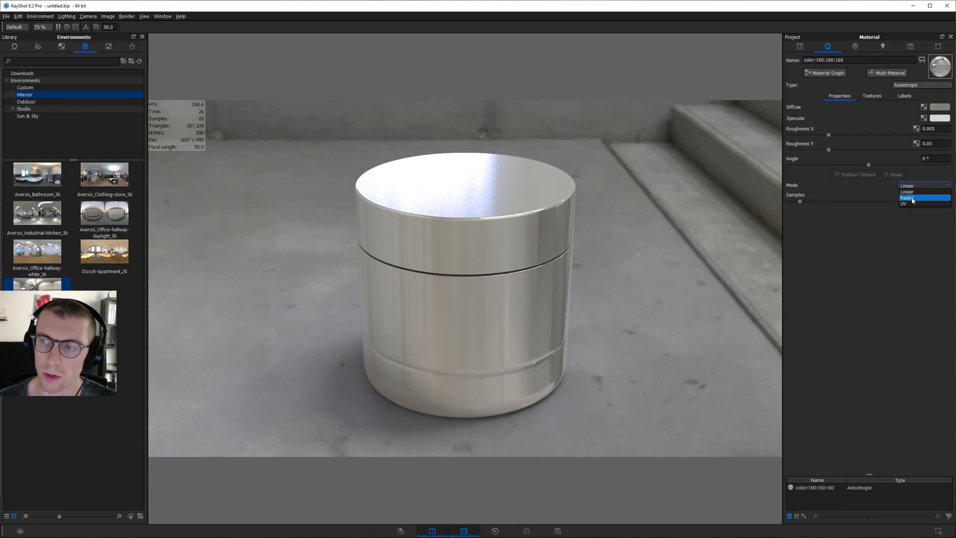
click(912, 200)
drag(509, 199, 560, 234)
drag(414, 219, 580, 187)
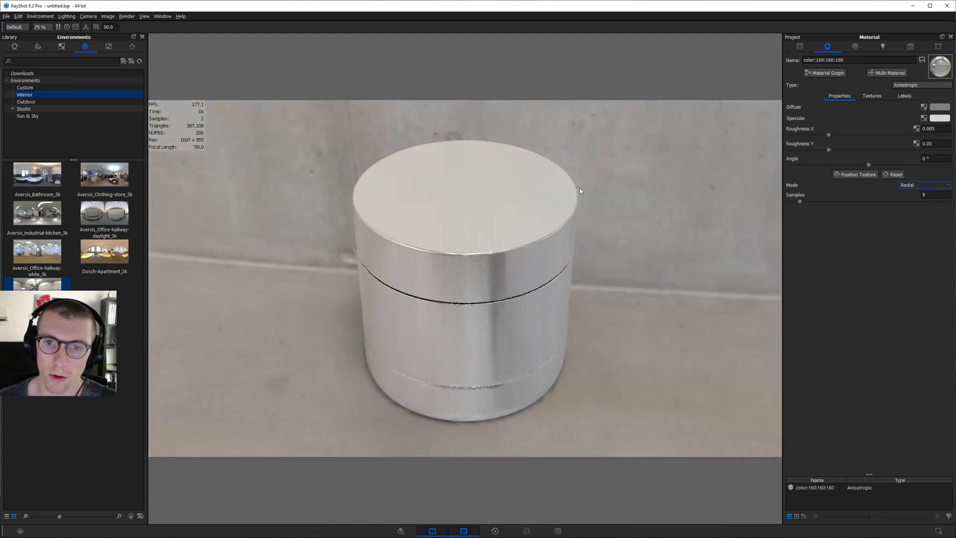
drag(497, 179, 480, 206)
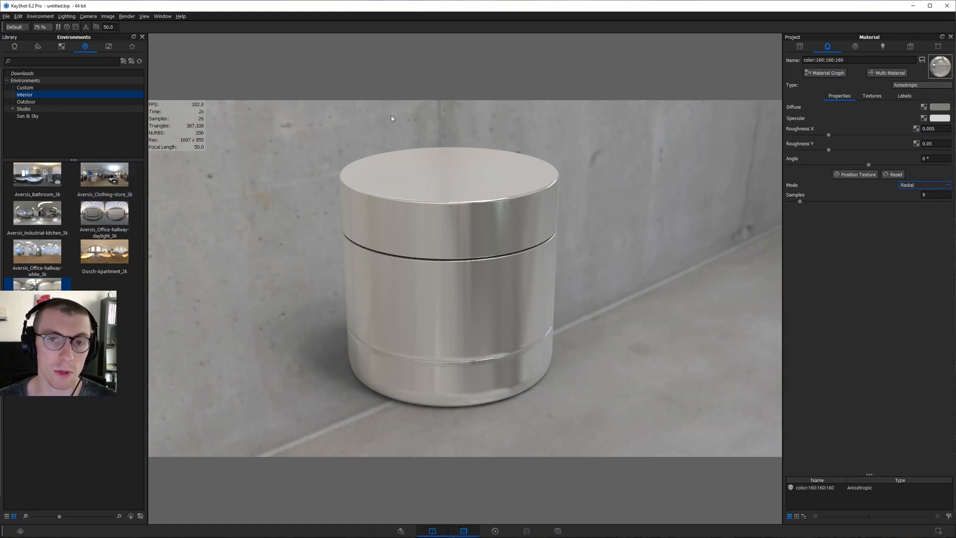
Show the Custom environments in the library
click(53, 88)
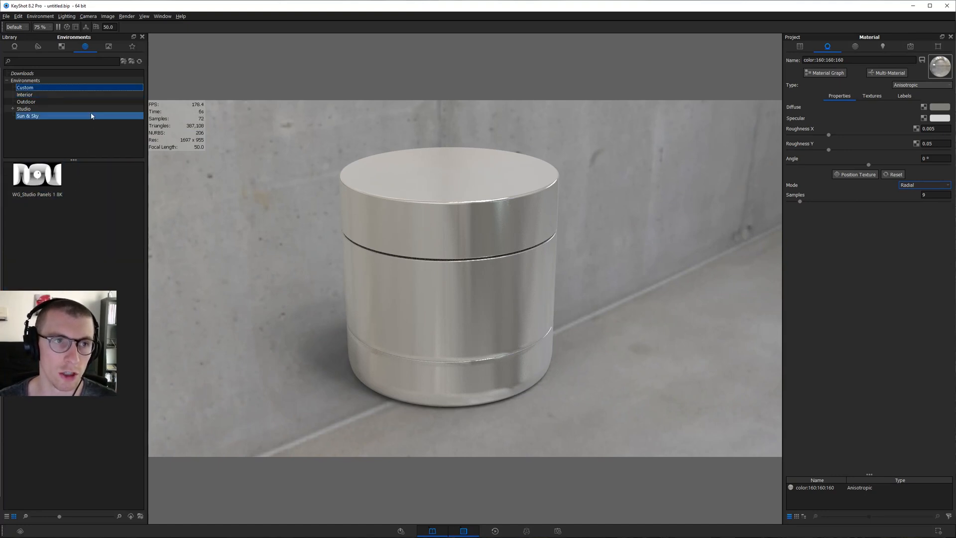
click(131, 62)
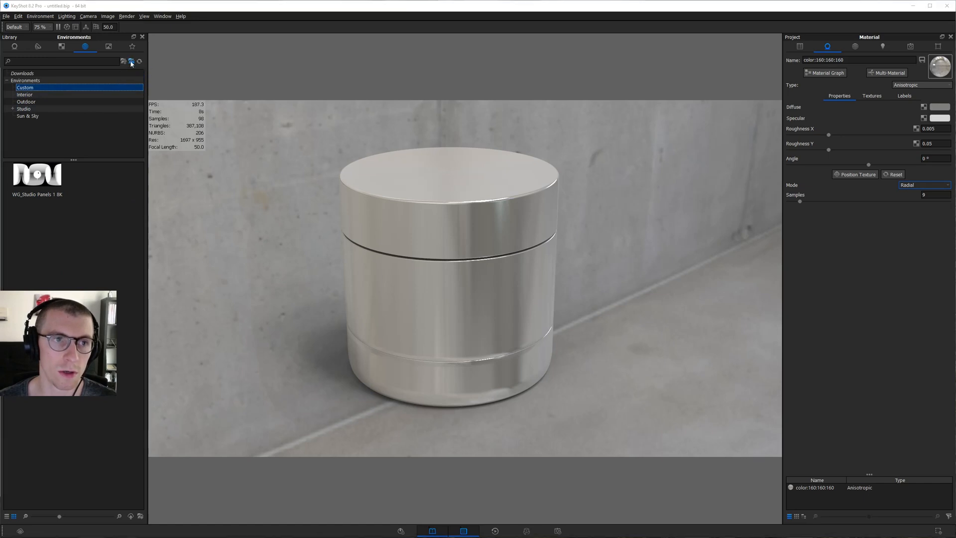
click(246, 110)
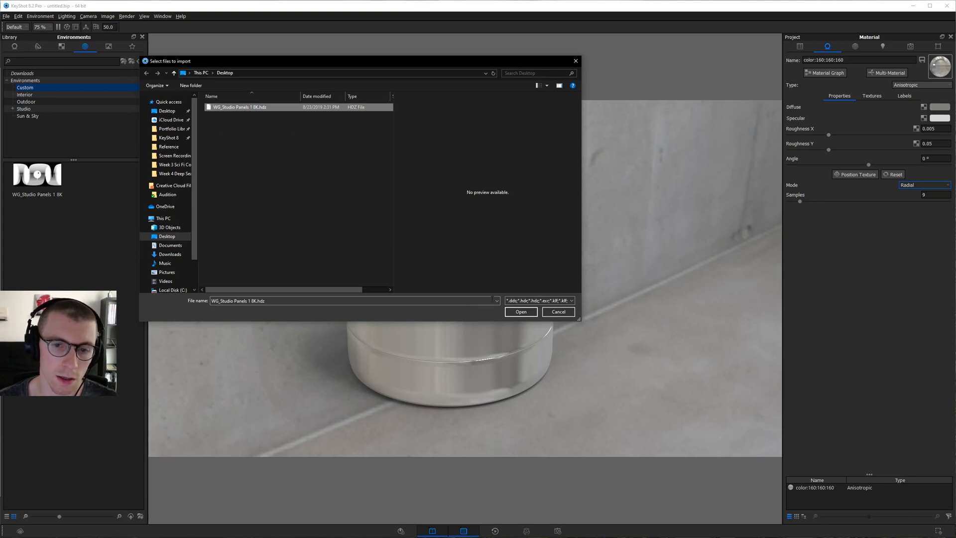
click(558, 312)
Light the scene with the custom environment WG_Studio Panels 1 8K and check its reflections on the container
click(44, 176)
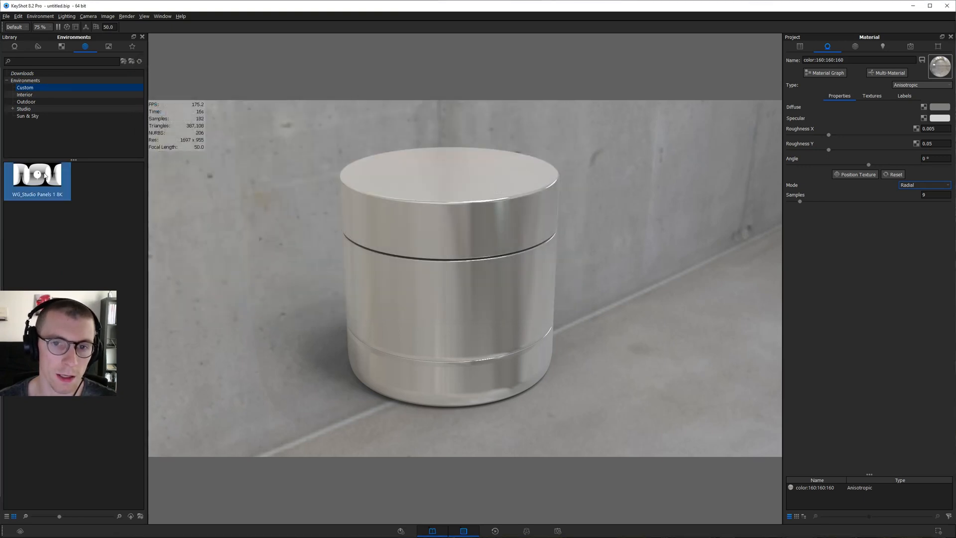
double_click(45, 176)
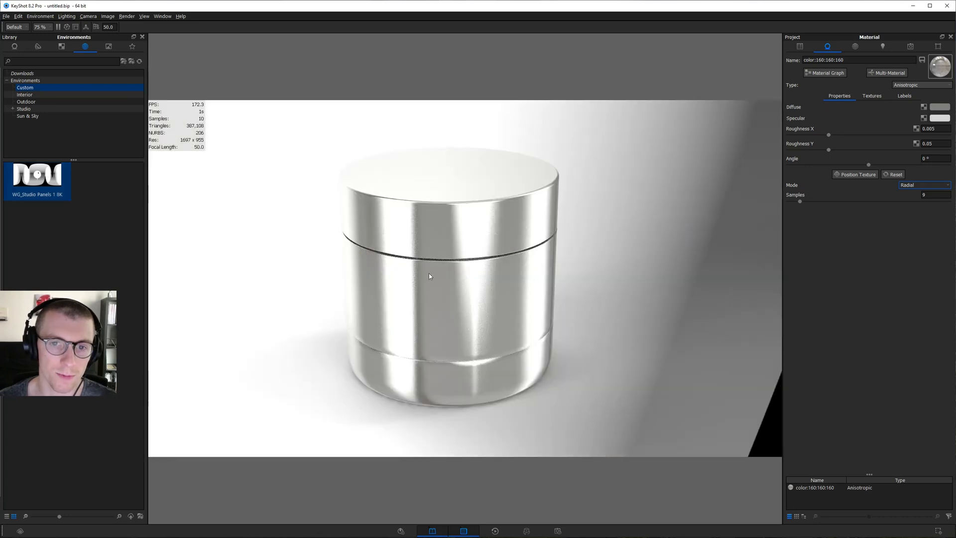
ctrl+drag(429, 274, 454, 246)
Change the scene's background from the lighting environment to a plain white color
click(855, 46)
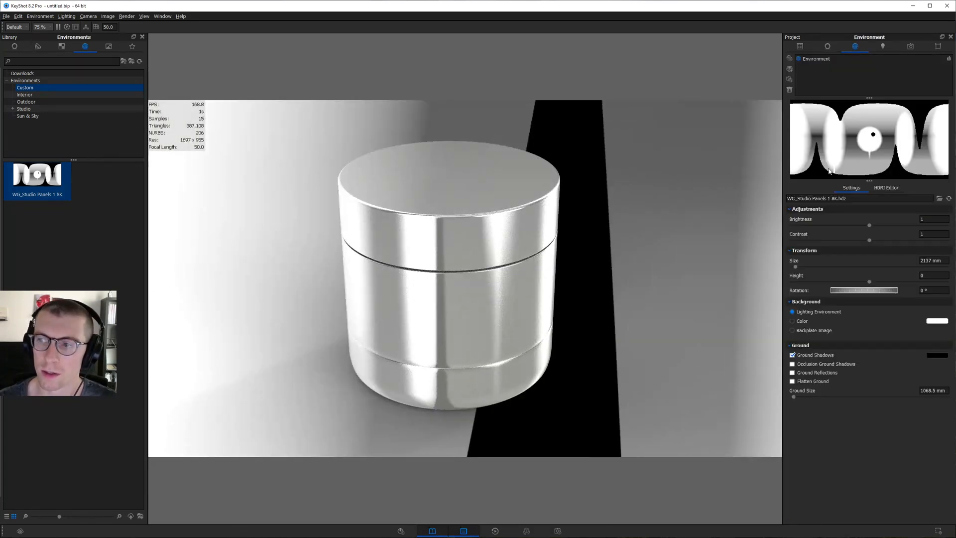
drag(545, 239, 499, 229)
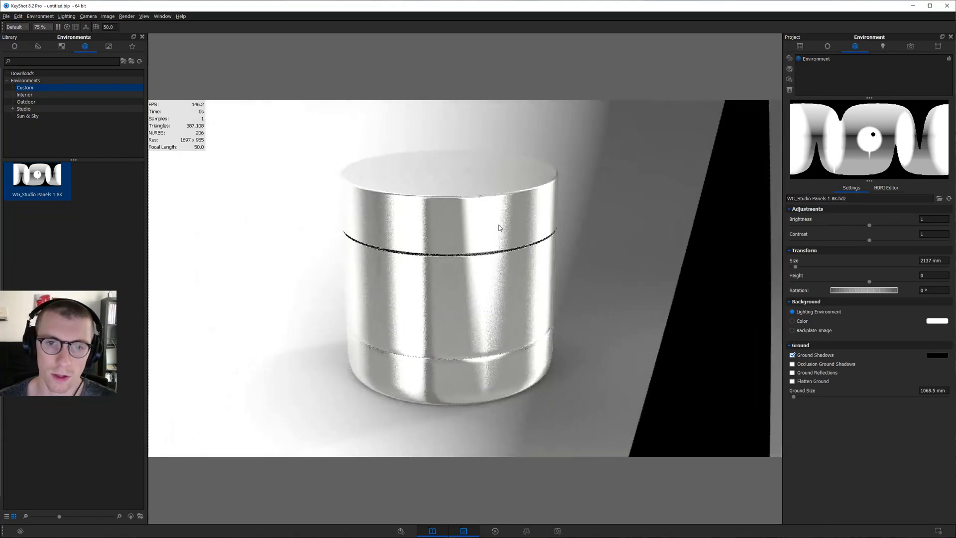
key(c)
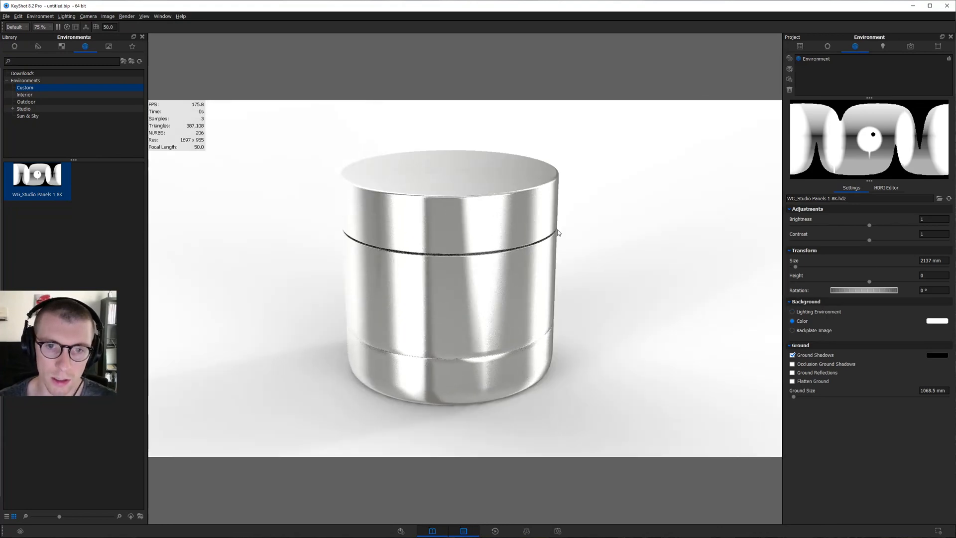
drag(518, 217, 456, 217)
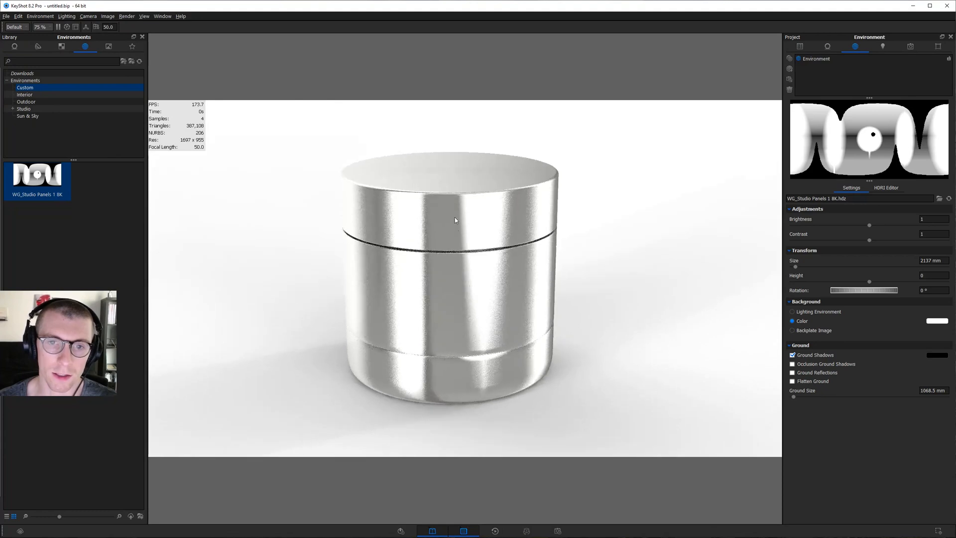
Add a Brushed (Radial) texture to the Specular channel of the container's material
double_click(455, 219)
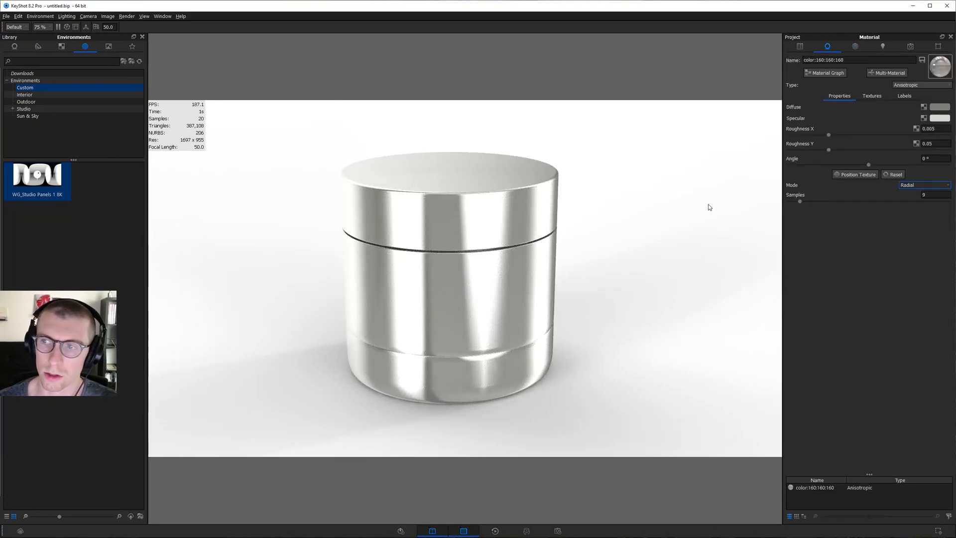
click(875, 97)
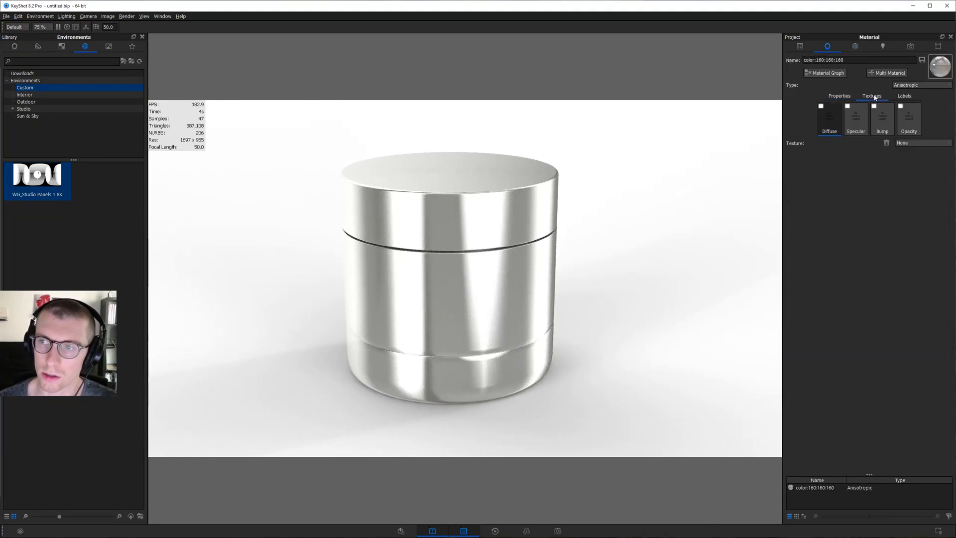
right_click(851, 117)
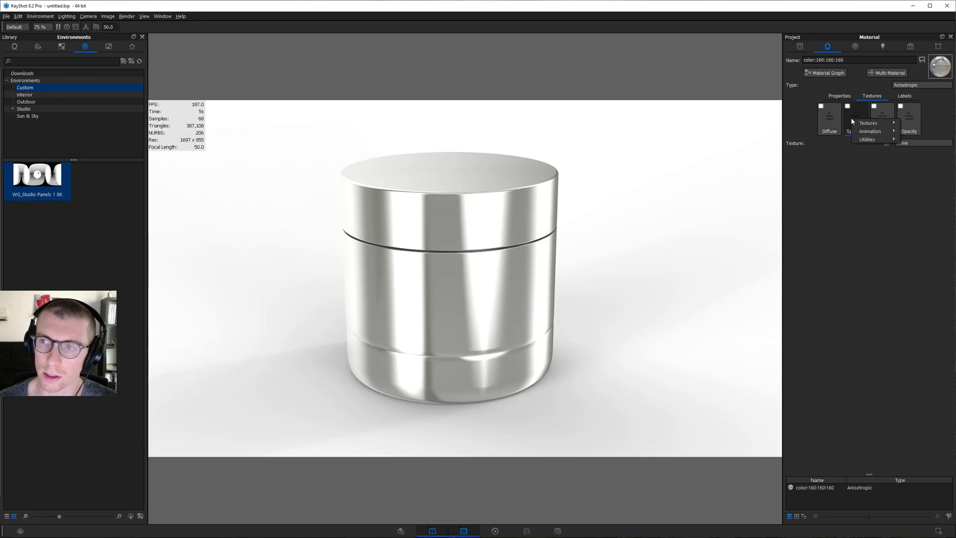
mouse_move(875, 122)
click(922, 190)
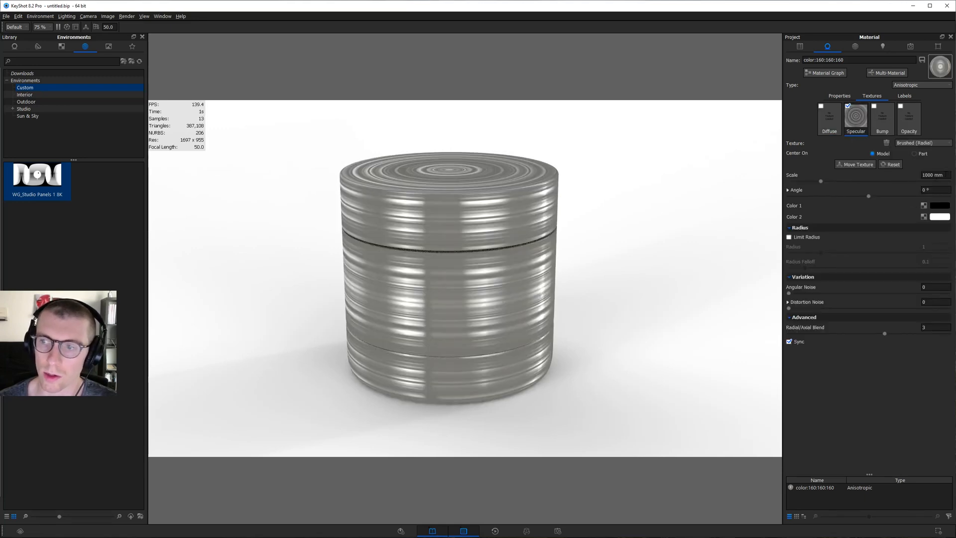
Set the radial brushed texture's scale to 1 mm and inspect the brush lines on the container up close
click(791, 182)
text(1)
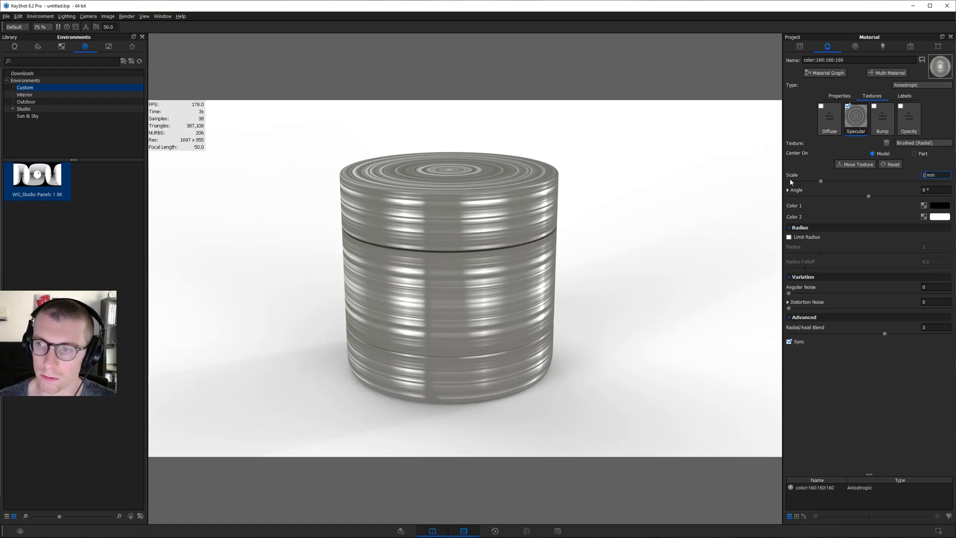
key(Return)
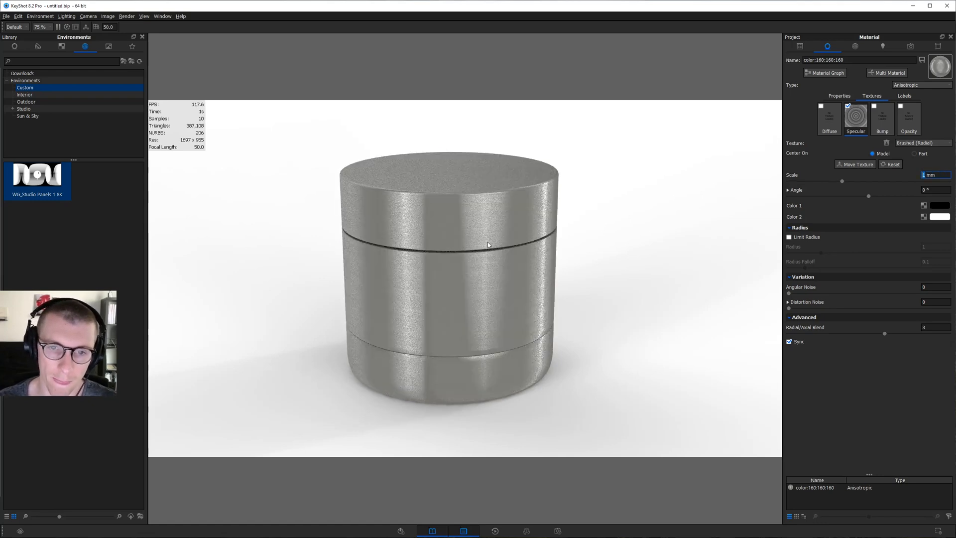
scroll(476, 239, up, 5)
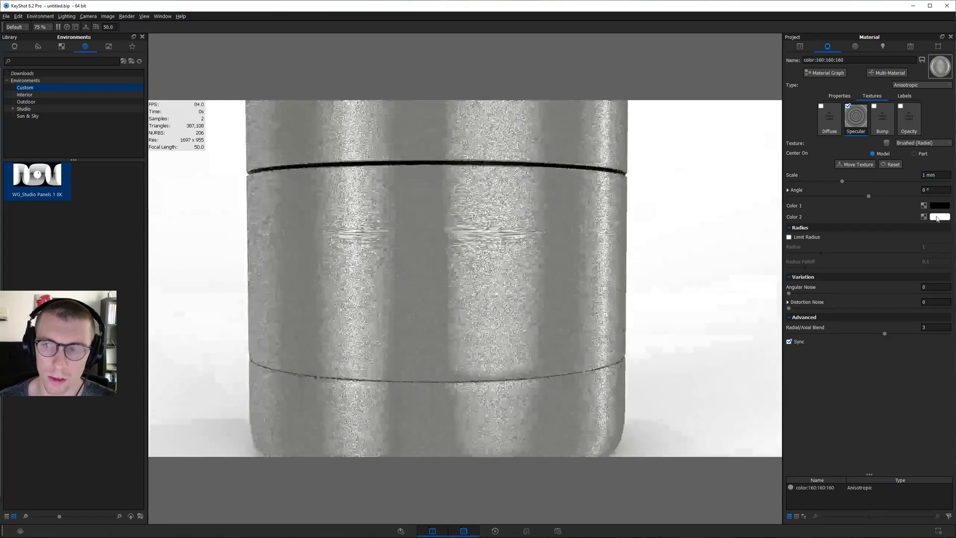
Set the brushed texture's Color 1 to a dark yellowish grey with 53° hue, 10% saturation and 40% value
click(940, 205)
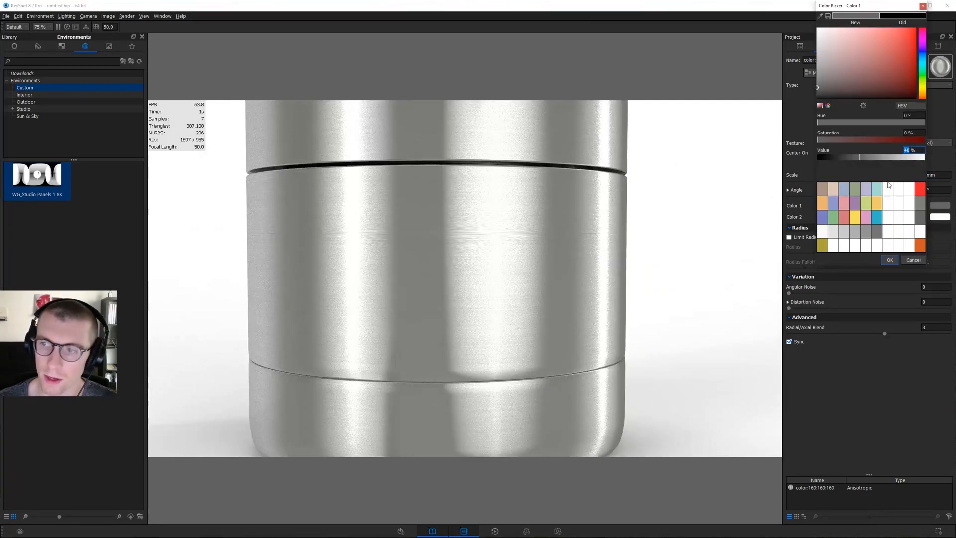
click(854, 218)
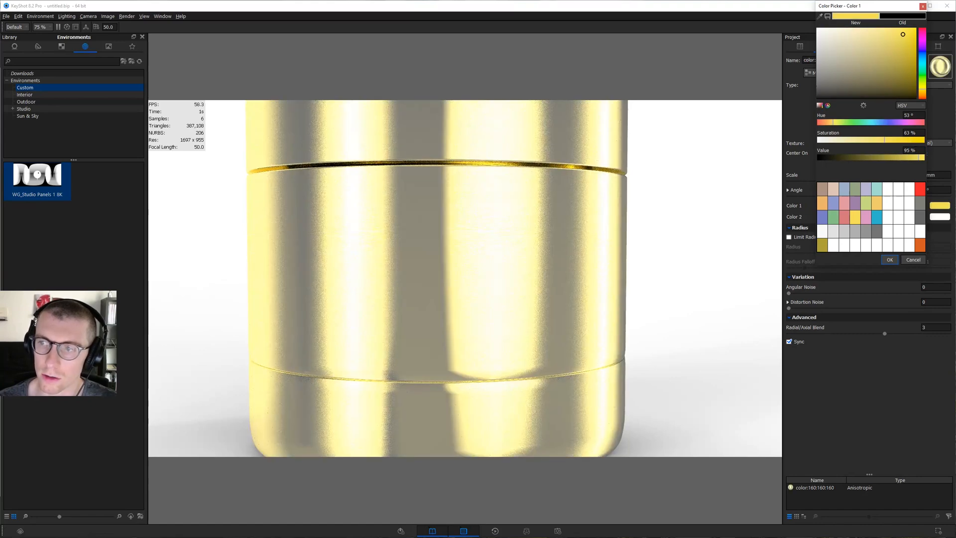
double_click(907, 150)
text(40)
key(Return)
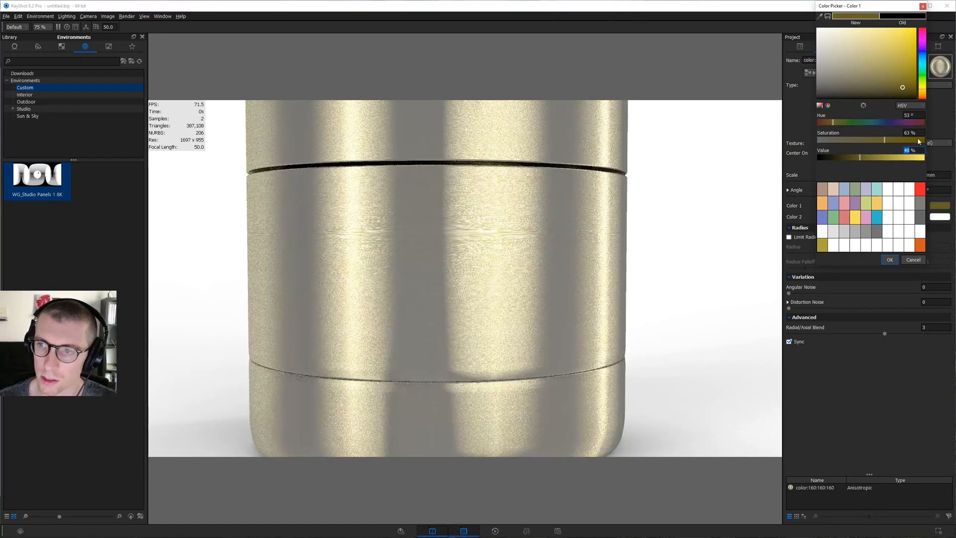
key(shift+Tab)
drag(910, 133, 896, 134)
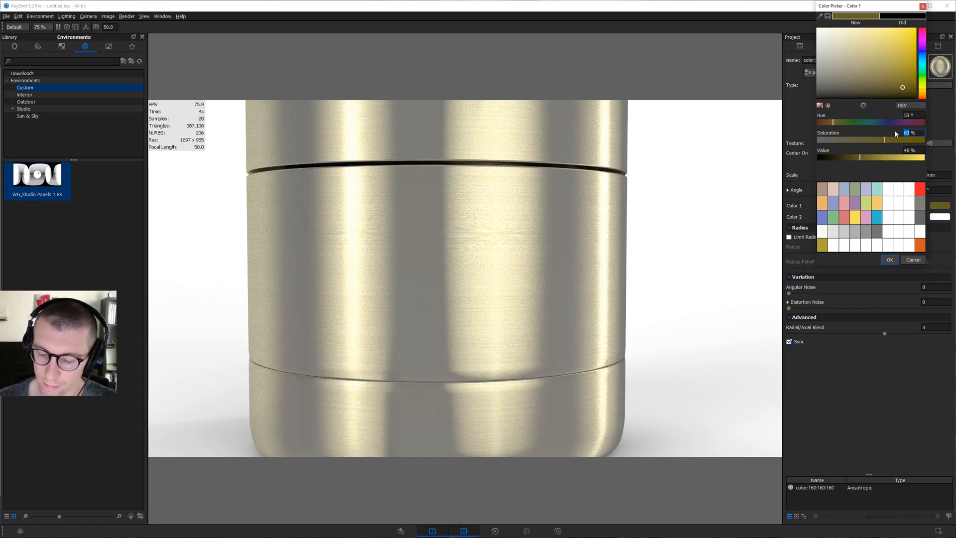
text(10)
key(Return)
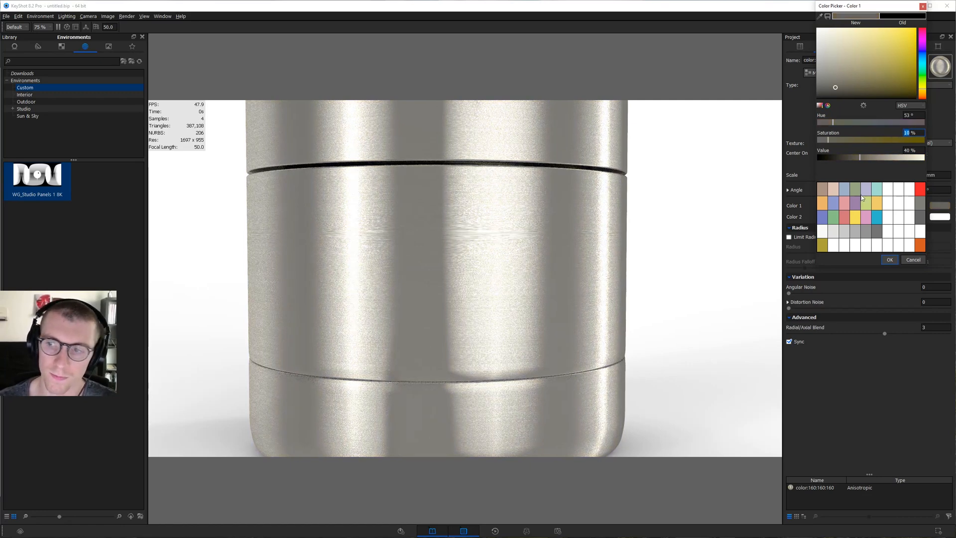
click(890, 259)
Set the brushed texture's Color 2 to a yellowish white with 53° hue, 3% saturation and 100% value, and inspect the container's side
click(940, 216)
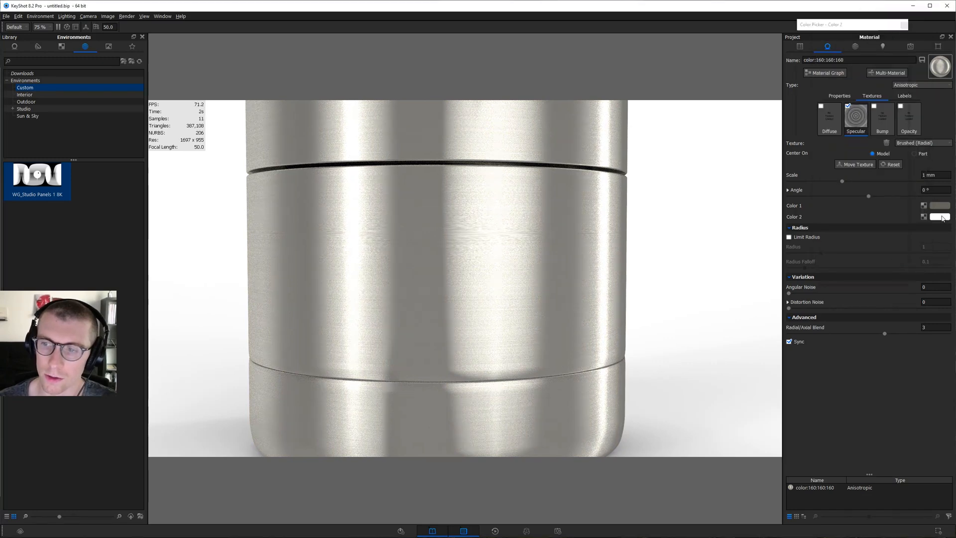
click(834, 238)
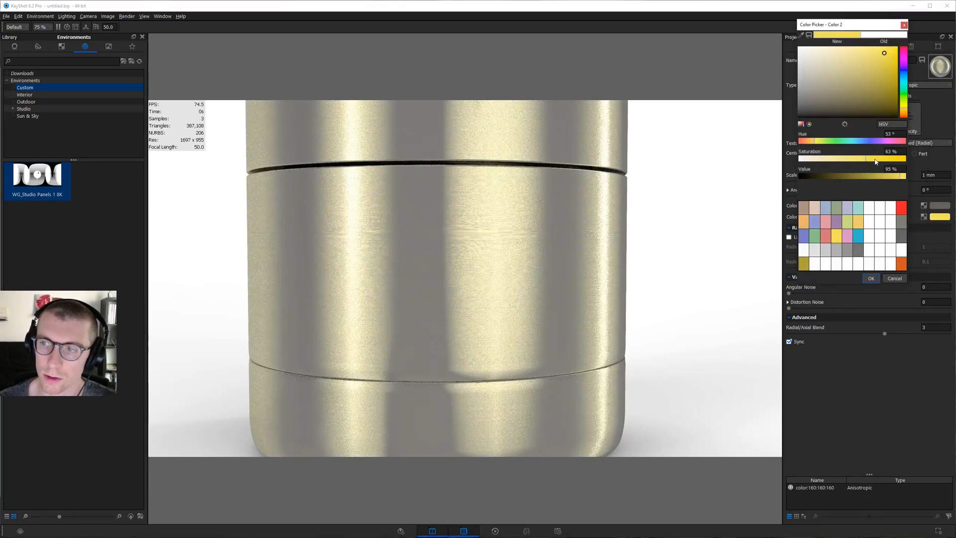
drag(895, 176, 804, 159)
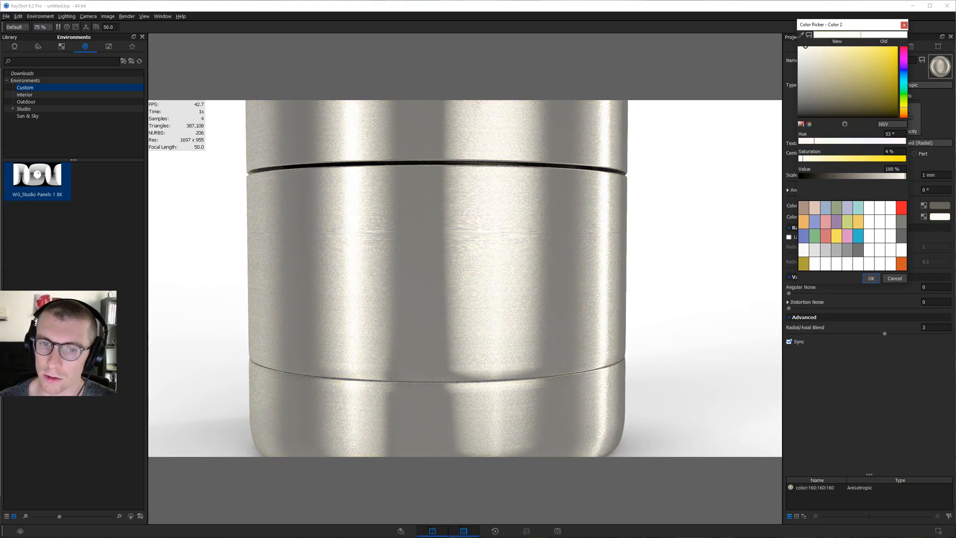
drag(895, 151, 868, 156)
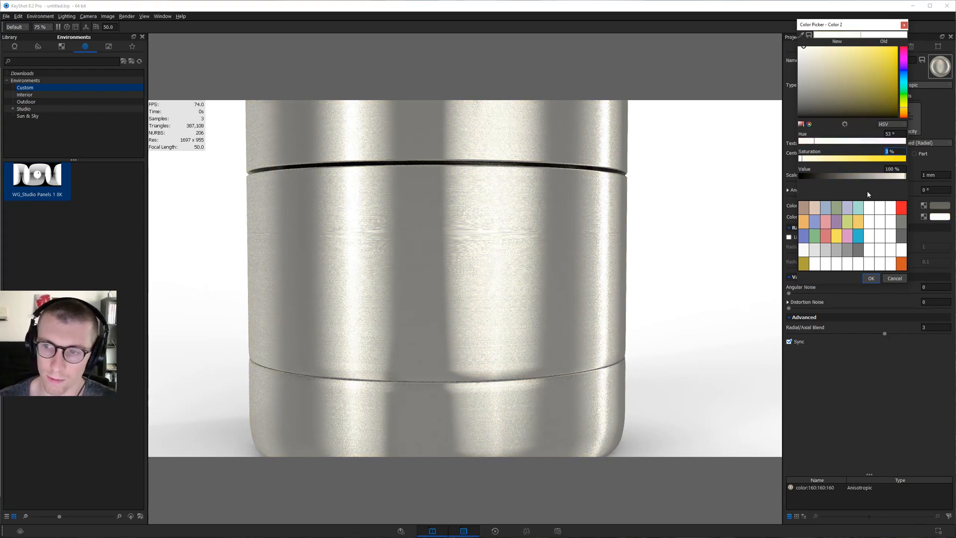
click(871, 279)
scroll(398, 231, down, 5)
drag(473, 236, 561, 301)
scroll(561, 301, up, 3)
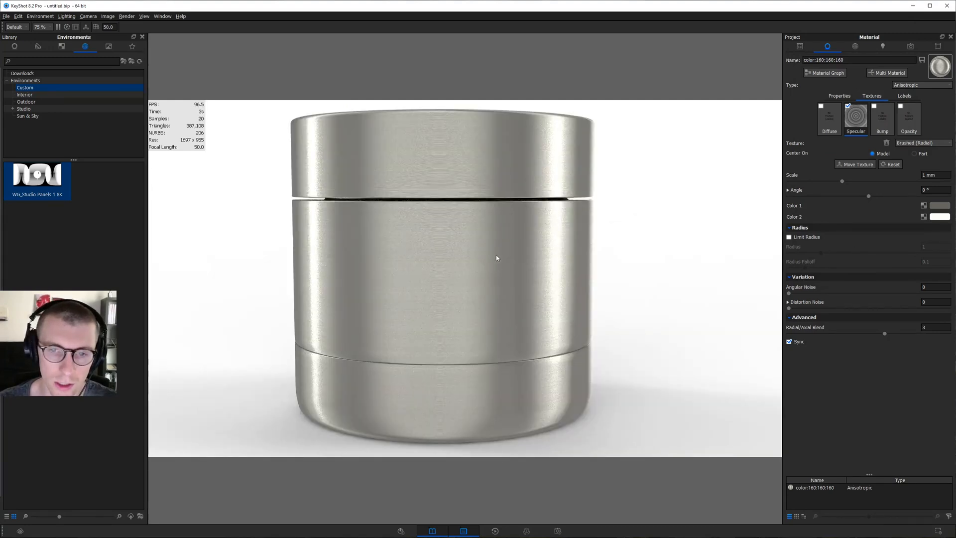
Copy the Specular channel's radial brushed texture to the Bump channel and set its bump height to 6
drag(496, 255, 464, 247)
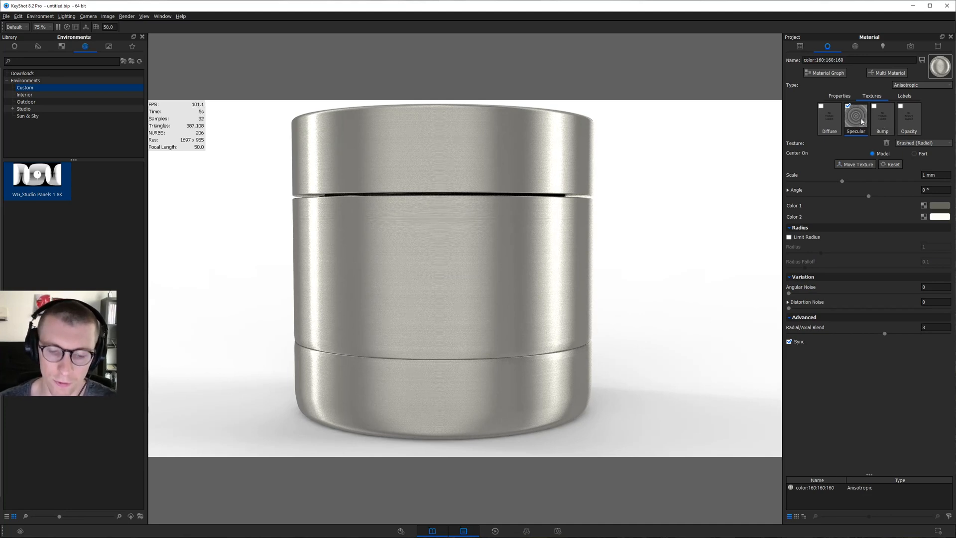
drag(861, 119, 883, 124)
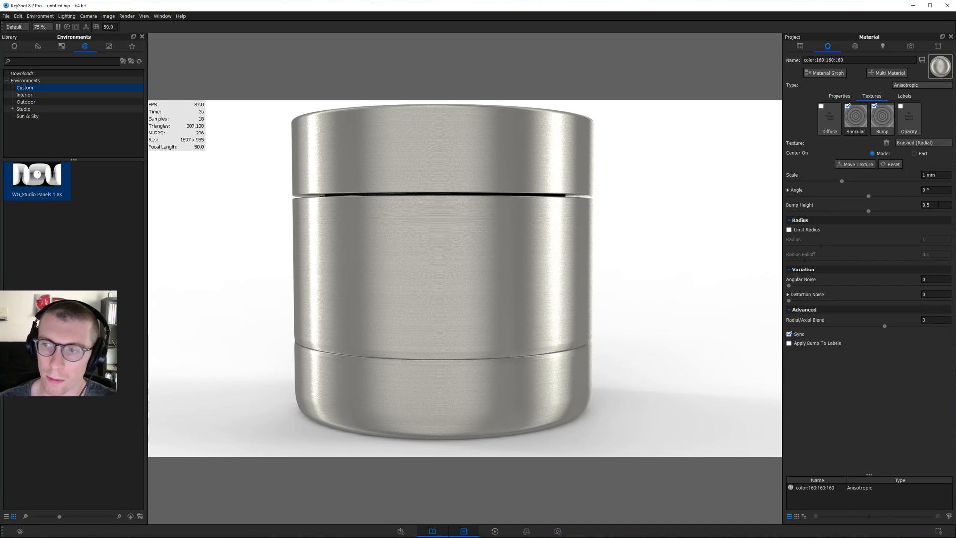
double_click(927, 205)
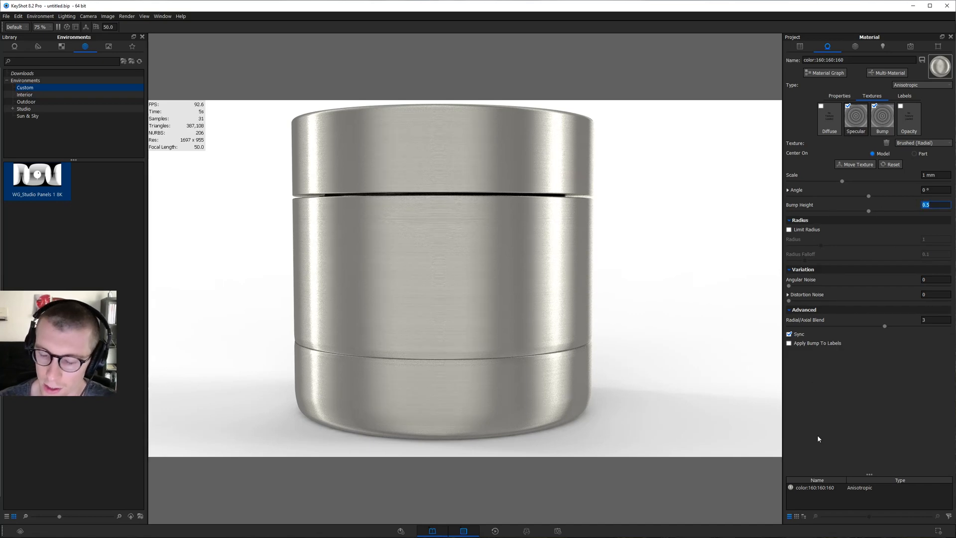
text(5)
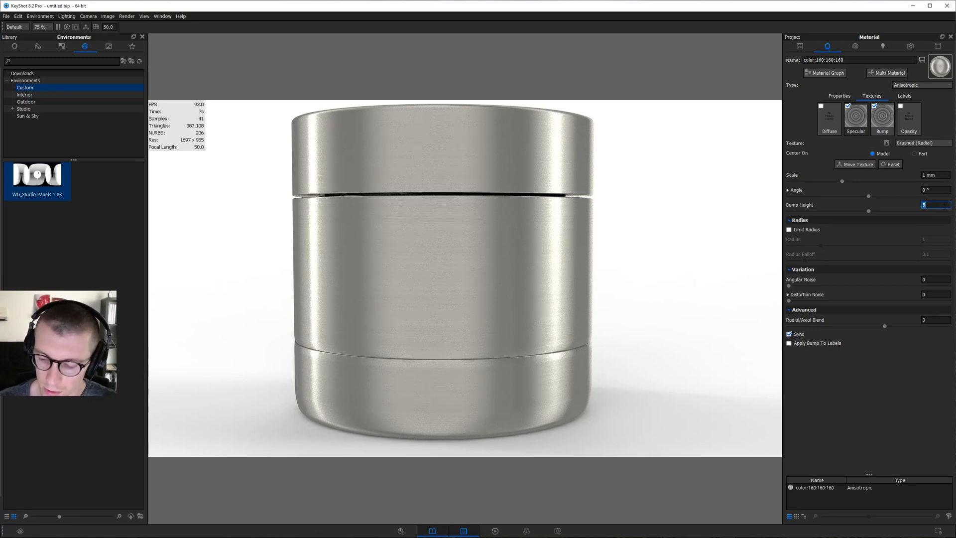
text(6)
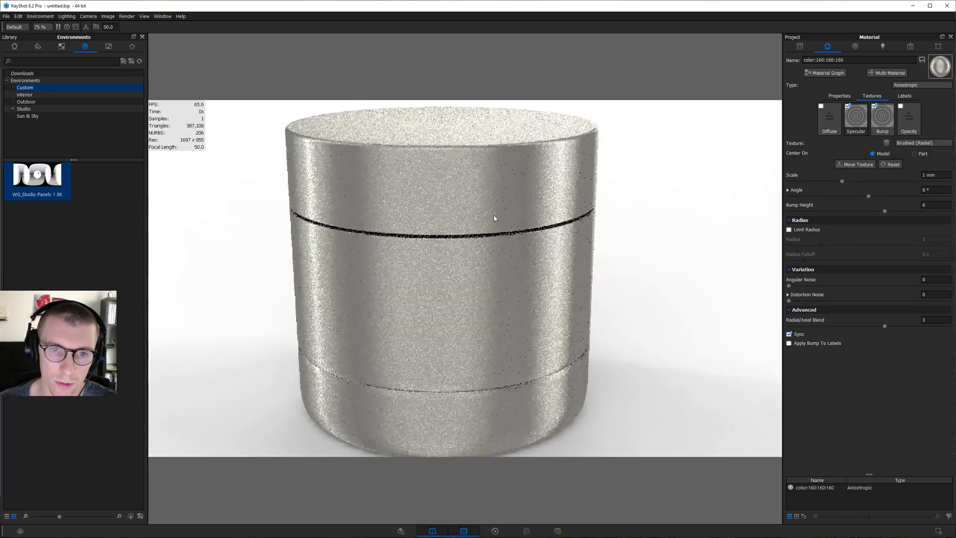
drag(494, 218, 557, 235)
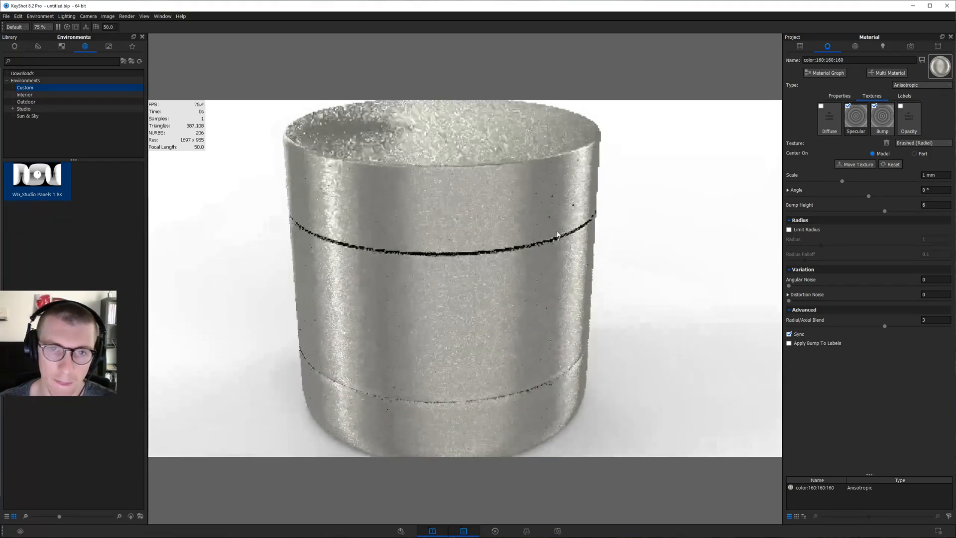
scroll(532, 213, down, 3)
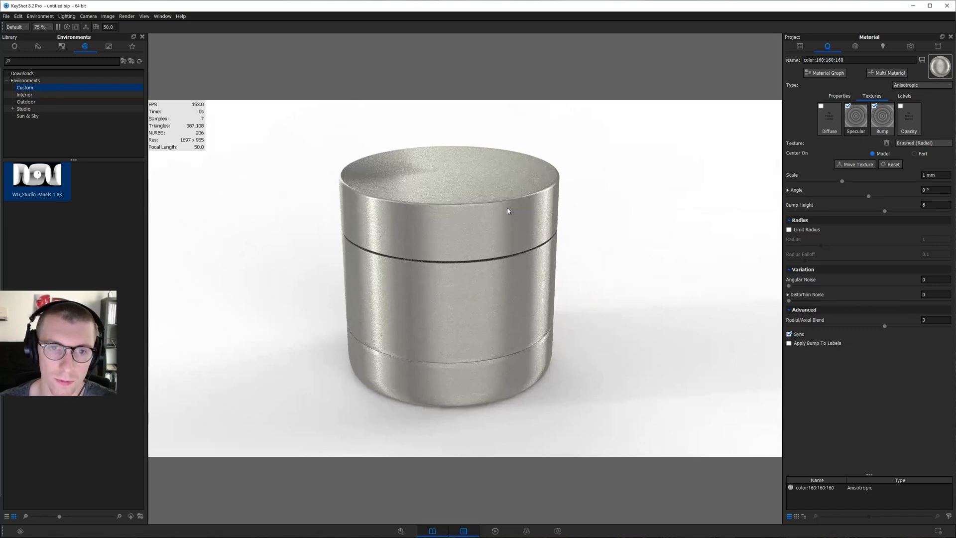
drag(508, 211, 506, 201)
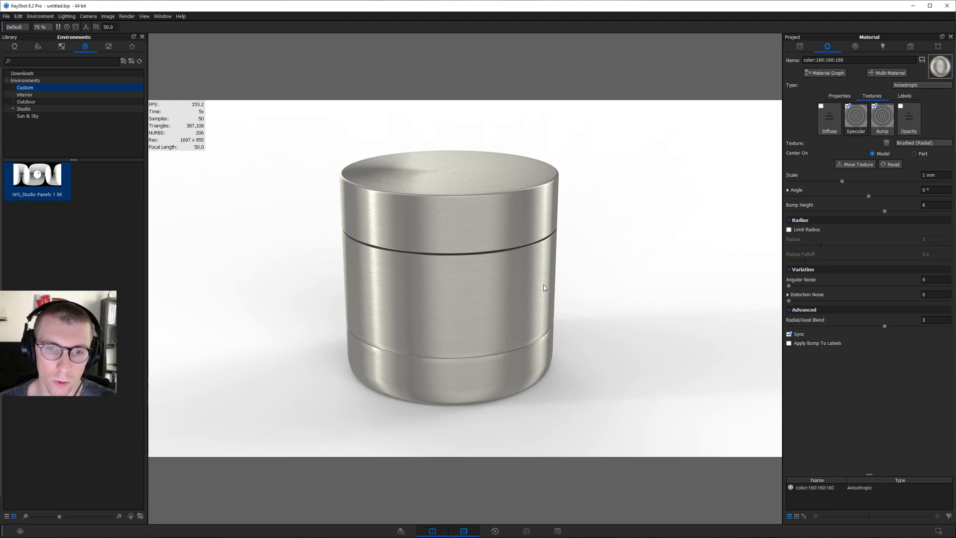
scroll(476, 274, up, 3)
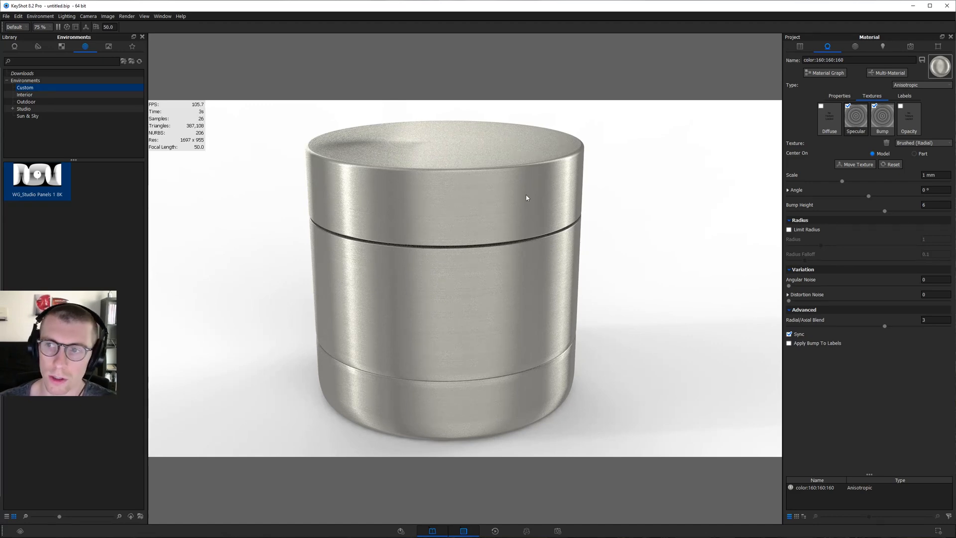
Open the container material's node graph and close the library so the container stays in view beside it
click(811, 72)
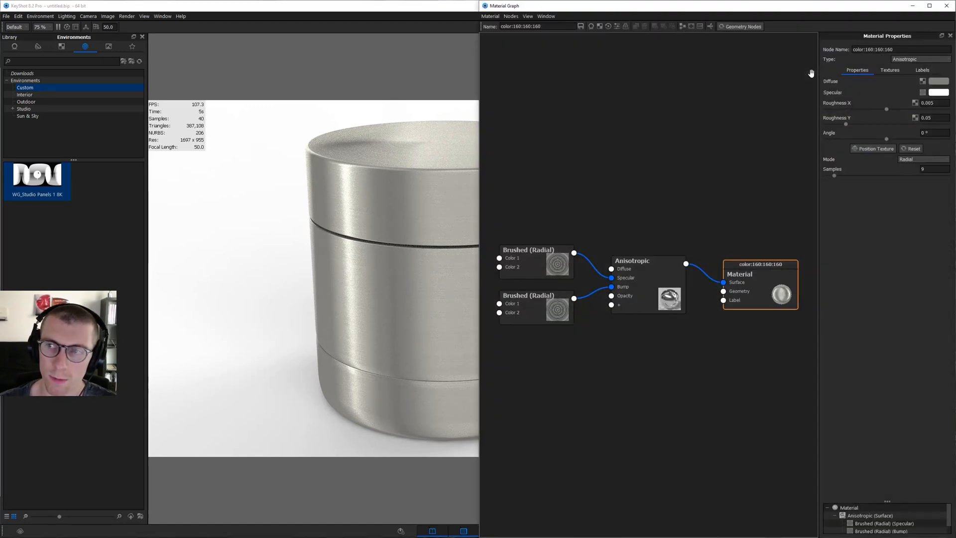
click(142, 38)
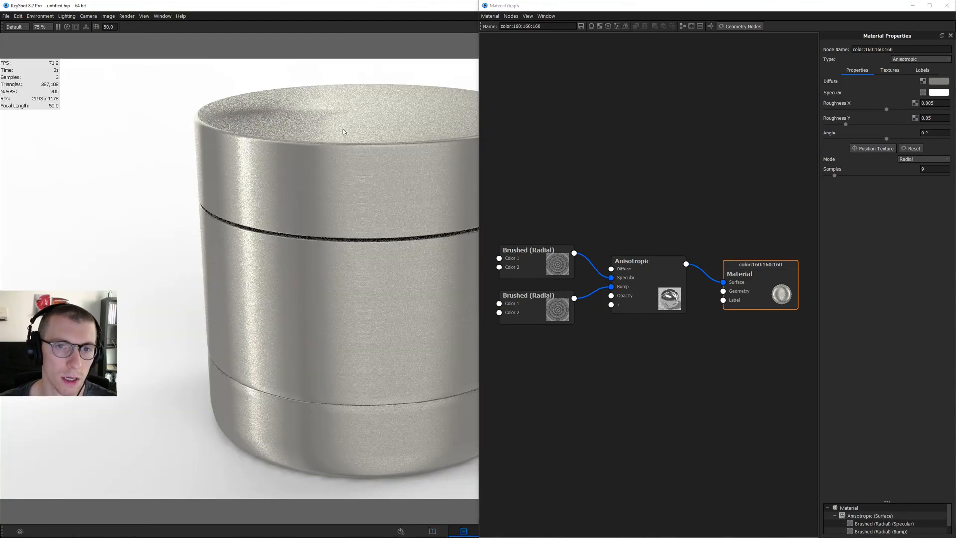
middle_drag(361, 138, 122, 137)
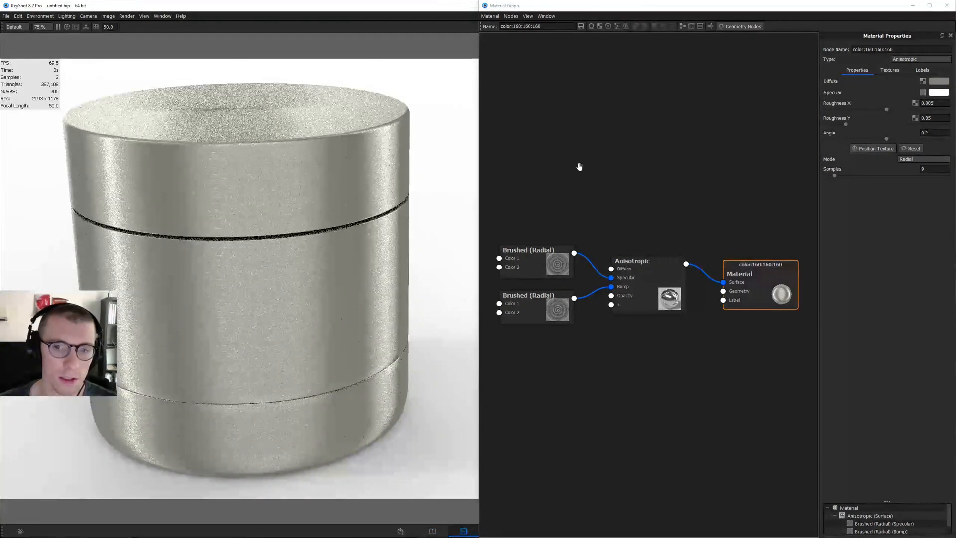
Add a Noise (Texture) node above the two Brushed (Radial) nodes and preview it on the container
right_click(565, 120)
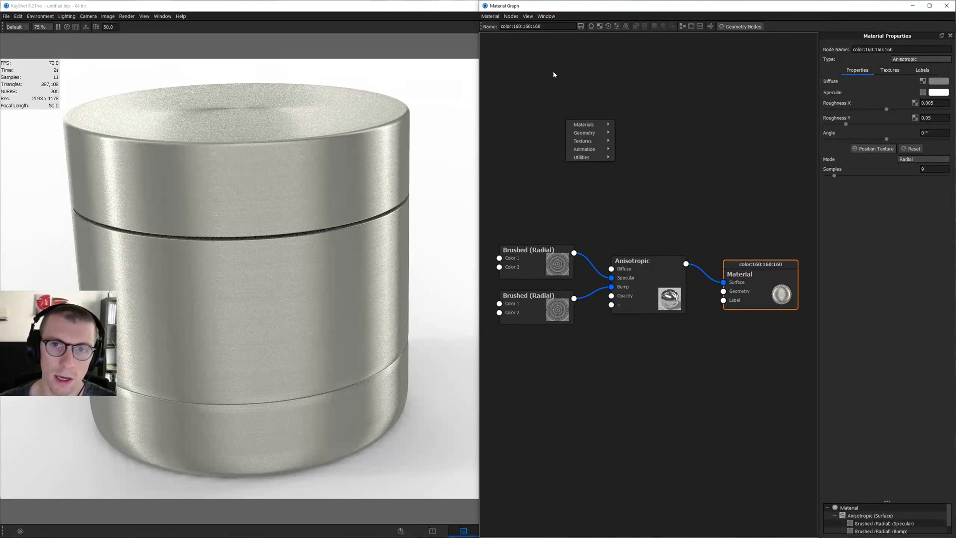
mouse_move(588, 143)
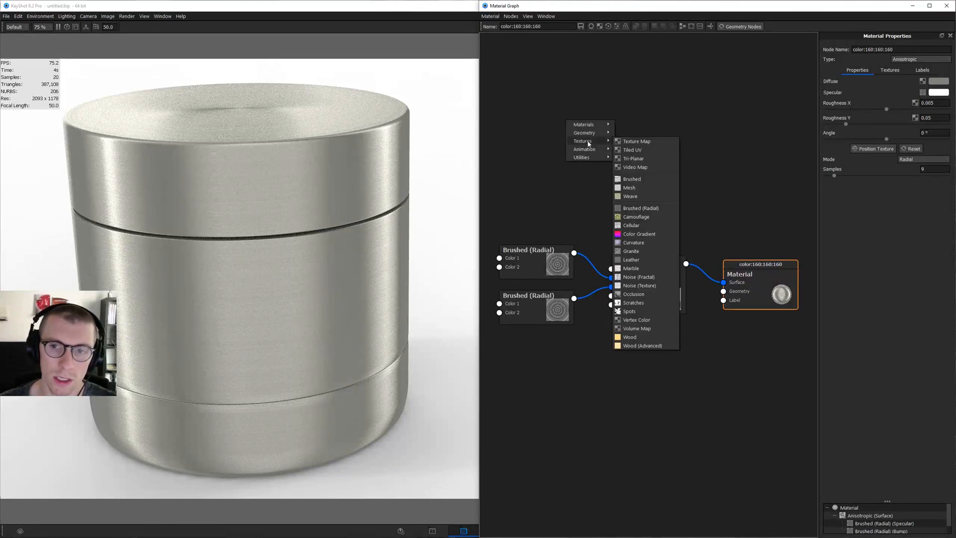
click(642, 286)
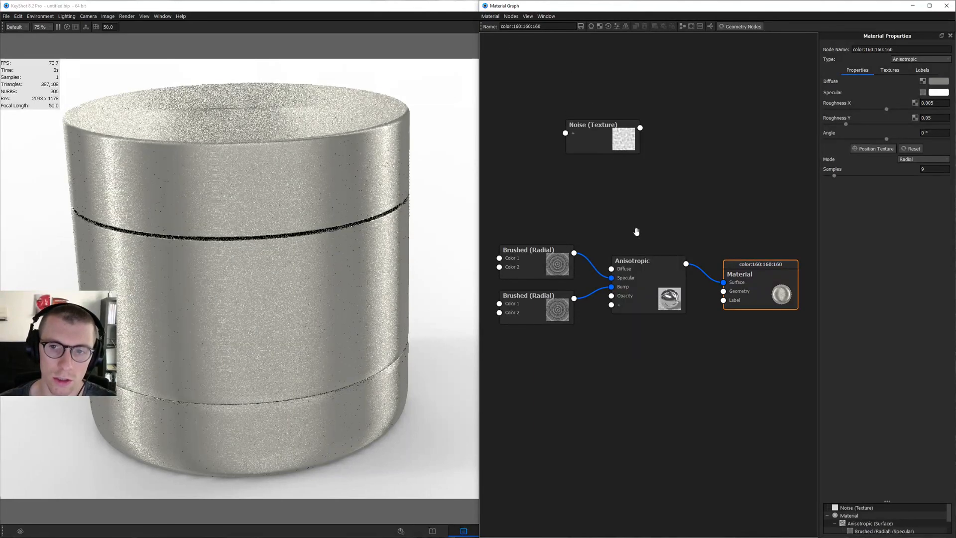
click(579, 169)
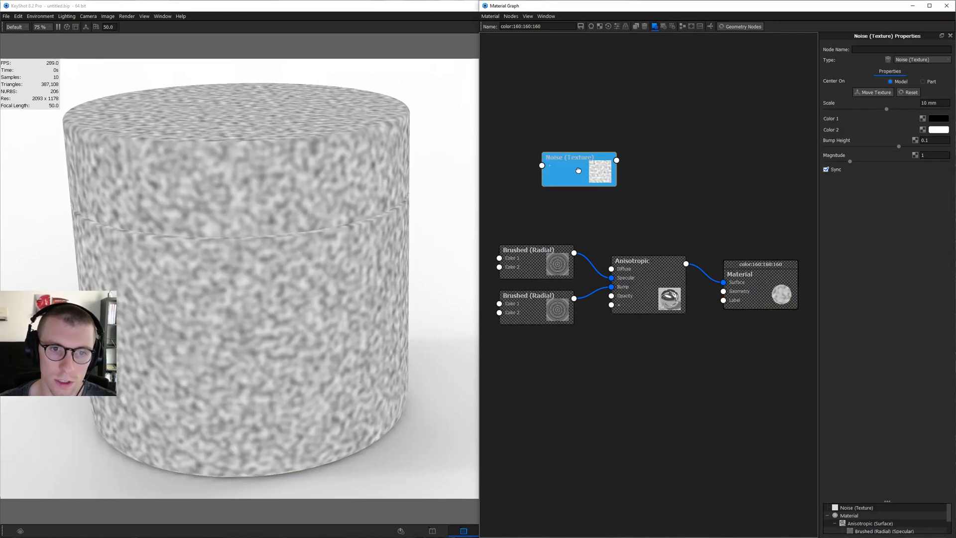
drag(579, 169, 565, 191)
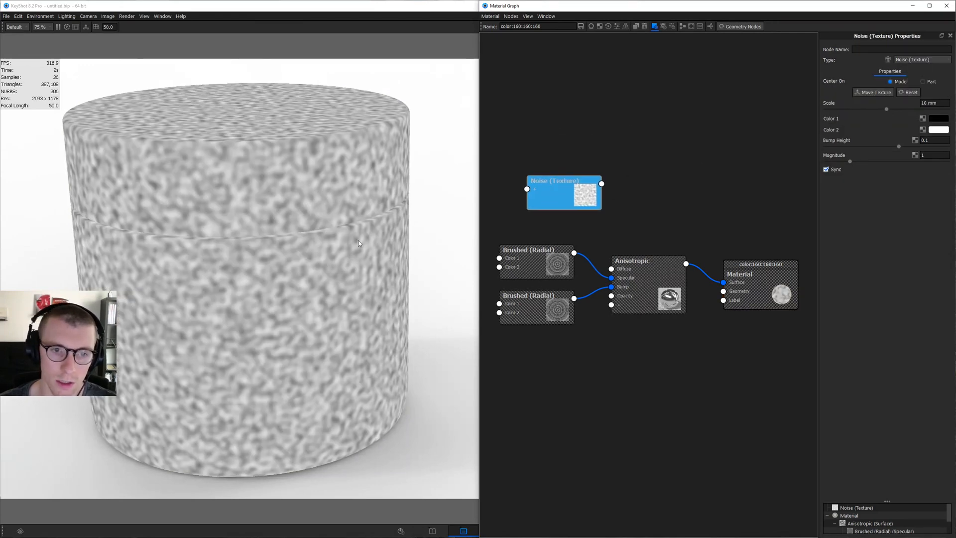
Set the noise texture's scale to 3 mm and its magnitude to about 2.07
drag(940, 103, 886, 100)
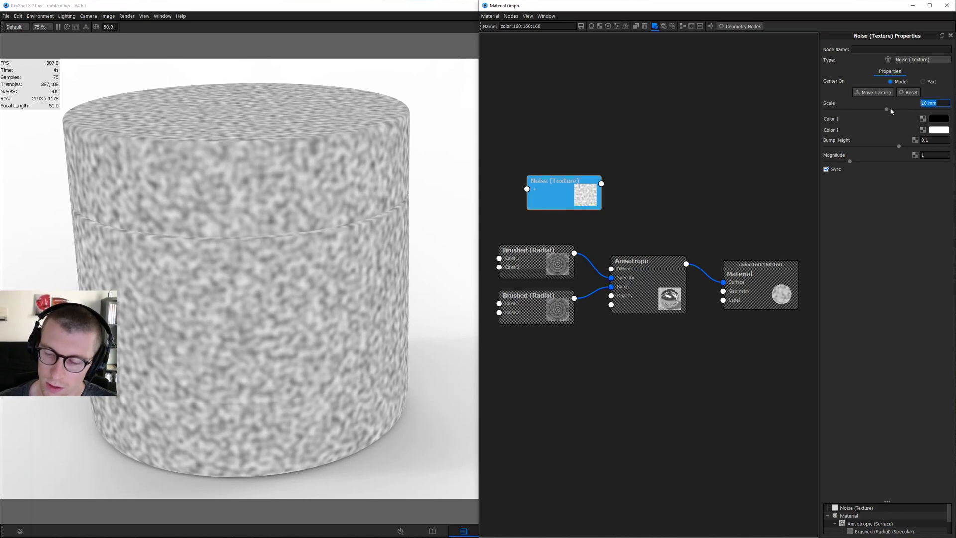
text(3)
key(Return)
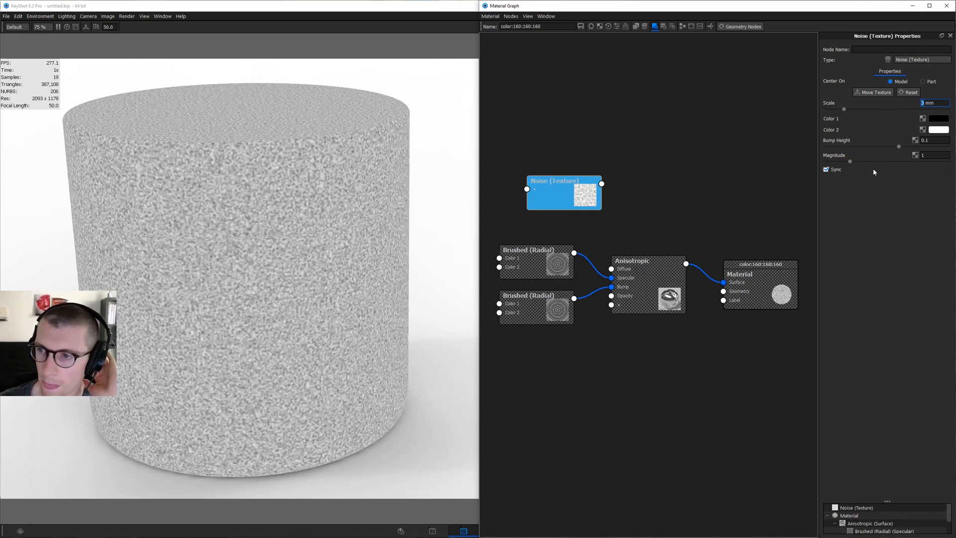
drag(850, 162, 877, 166)
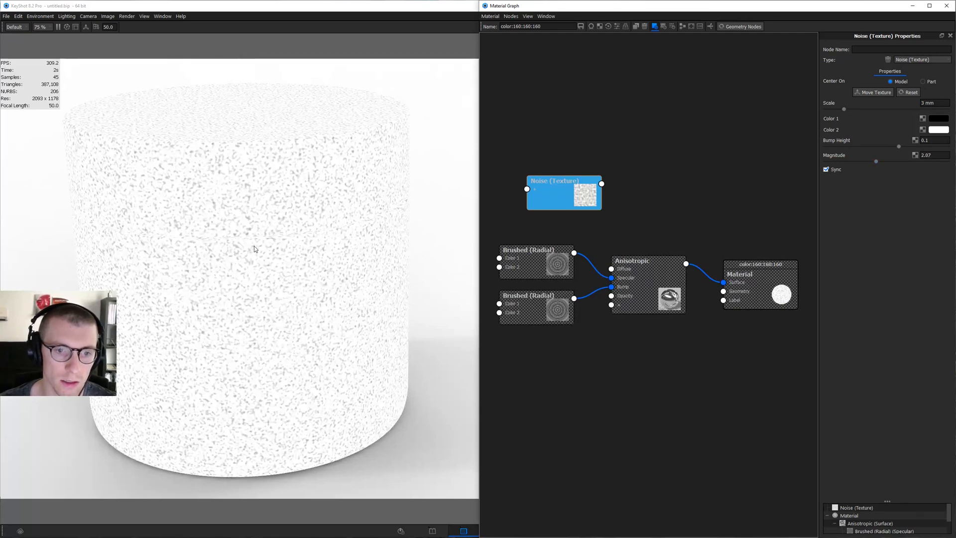
Insert a Color Composite node between the specular brushed texture and Anisotropic, and connect the noise texture to its Background
drag(591, 191, 577, 199)
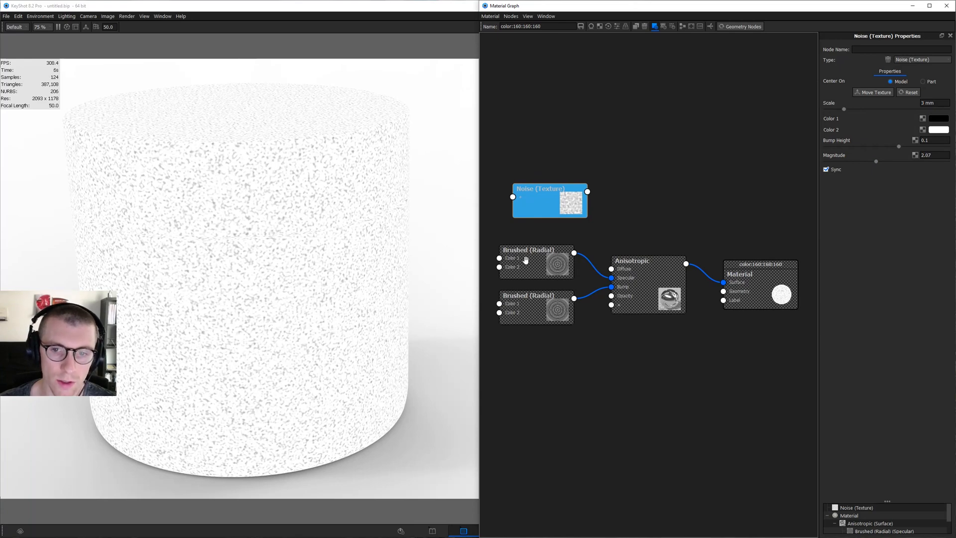
key(c)
drag(632, 261, 669, 208)
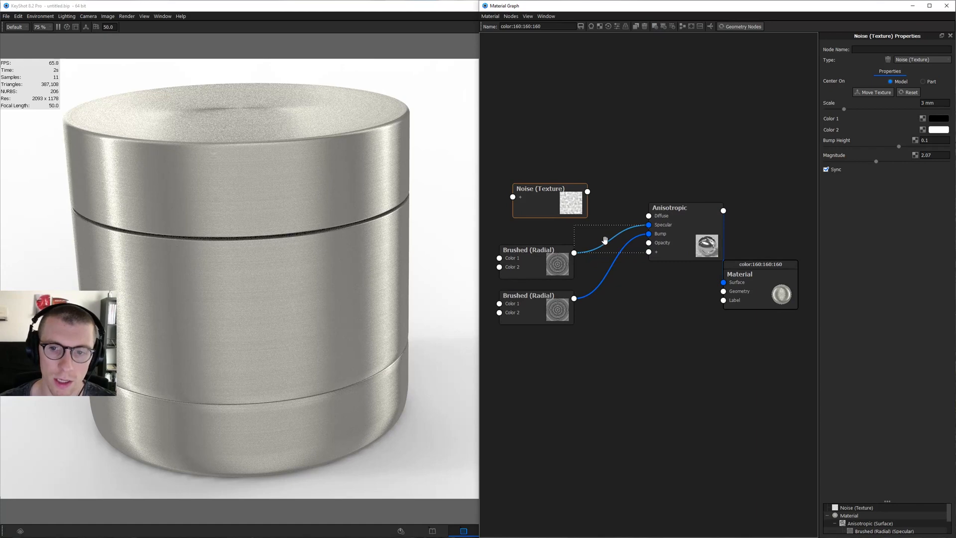
right_click(611, 238)
mouse_move(629, 262)
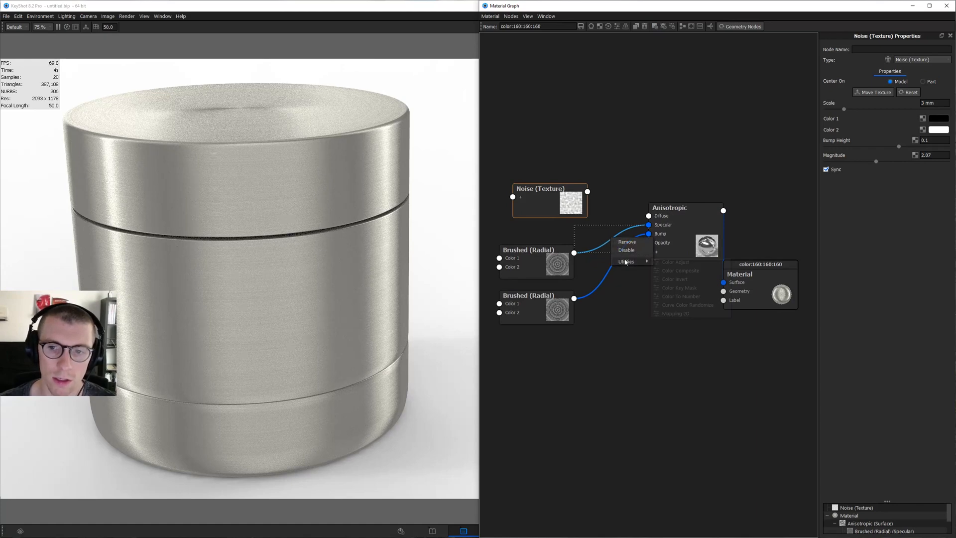
click(692, 269)
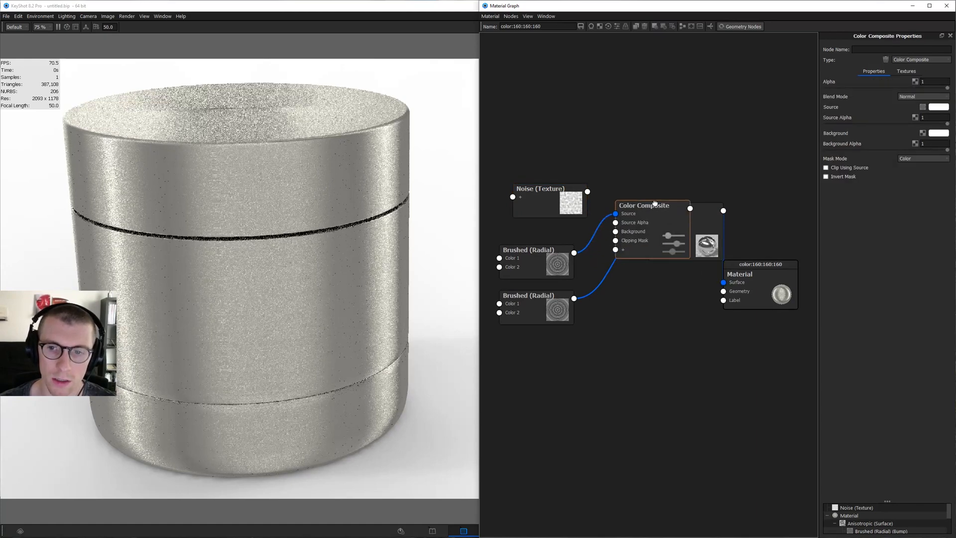
drag(588, 191, 624, 170)
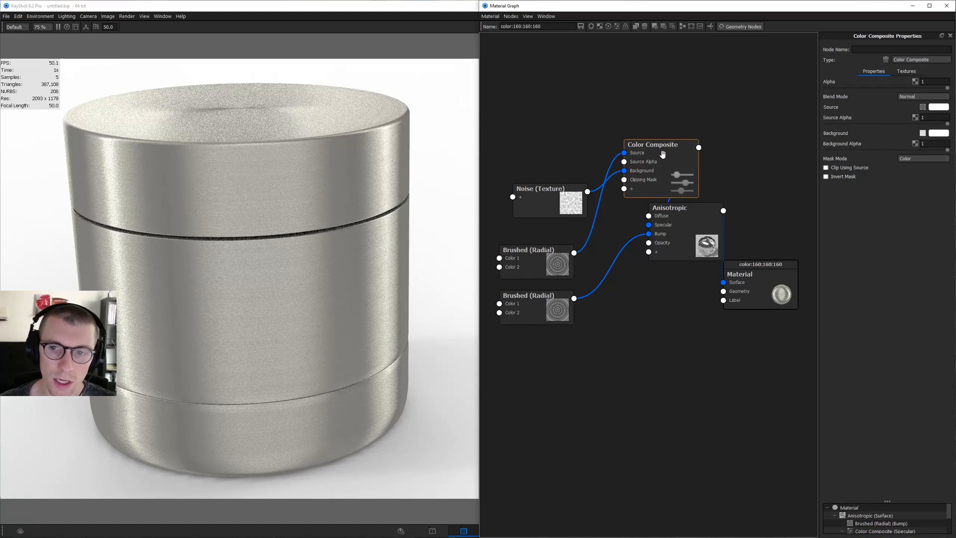
Set the Color Composite's blend mode to Multiply and its Background Alpha to 0.5
click(922, 96)
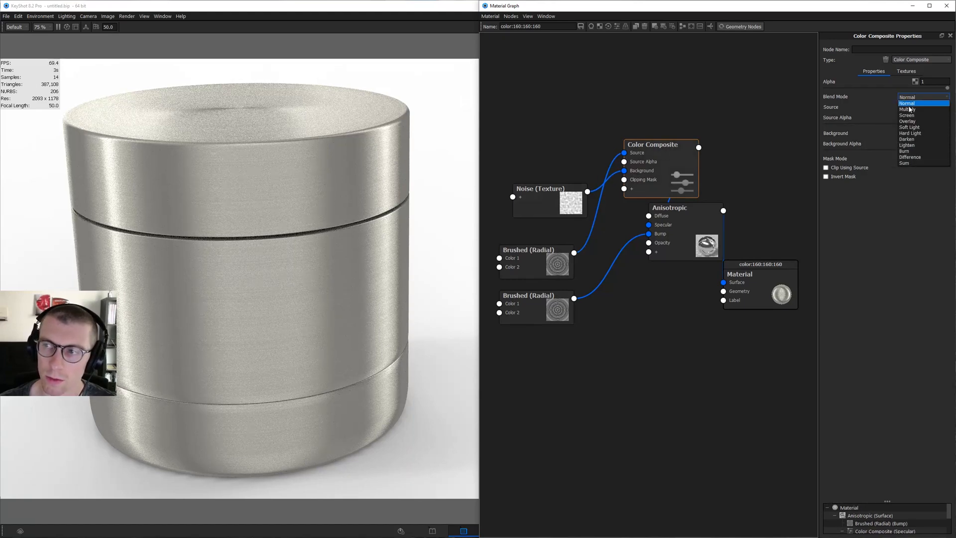
click(910, 112)
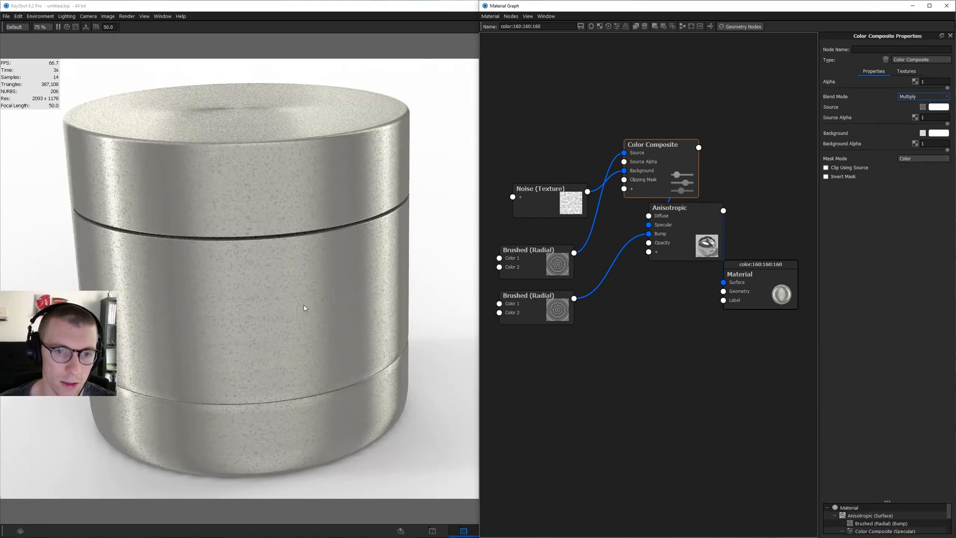
click(943, 145)
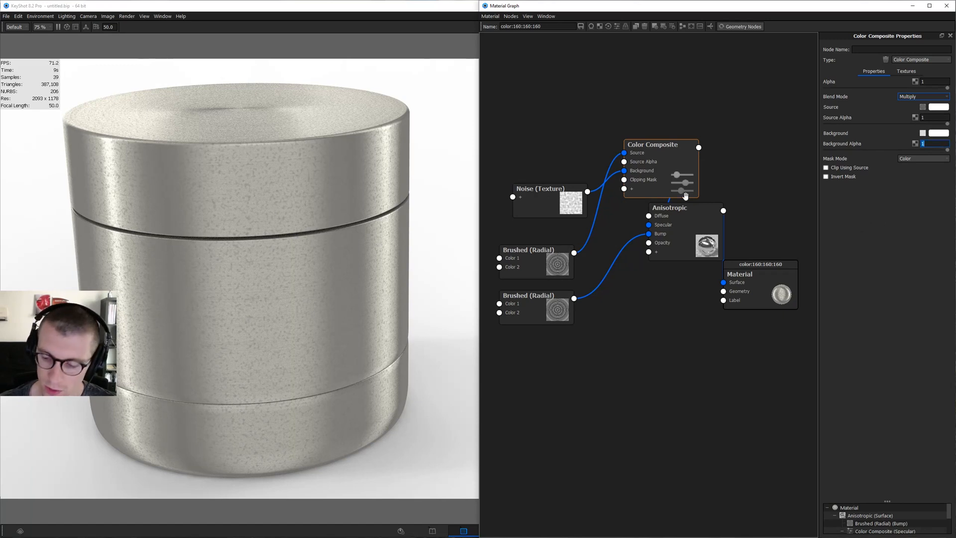
key(Return)
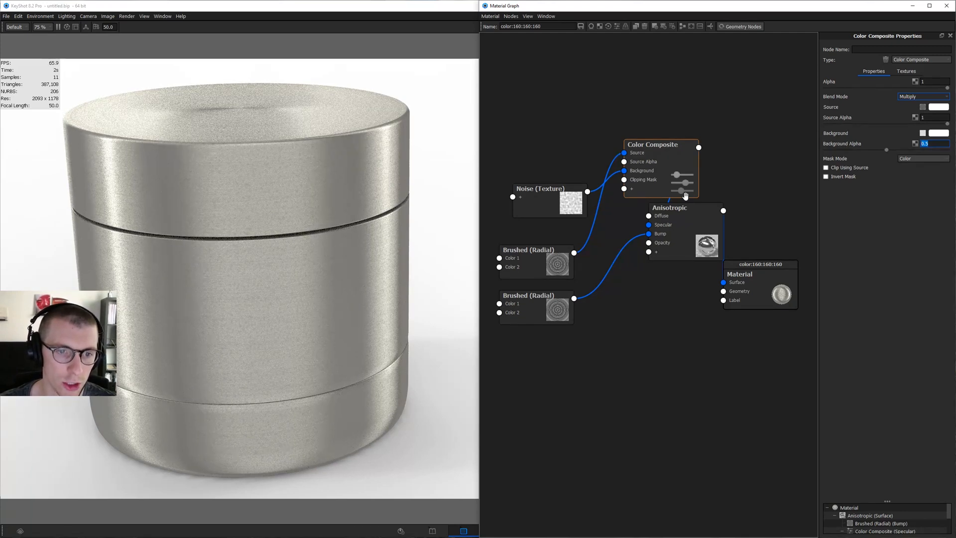
Compare the render with the stainless steel reference photo in ImageGlass and set the composite's Background Alpha to 0.2
key(alt+Tab)
key(alt+Tab)
key(alt+Tab)
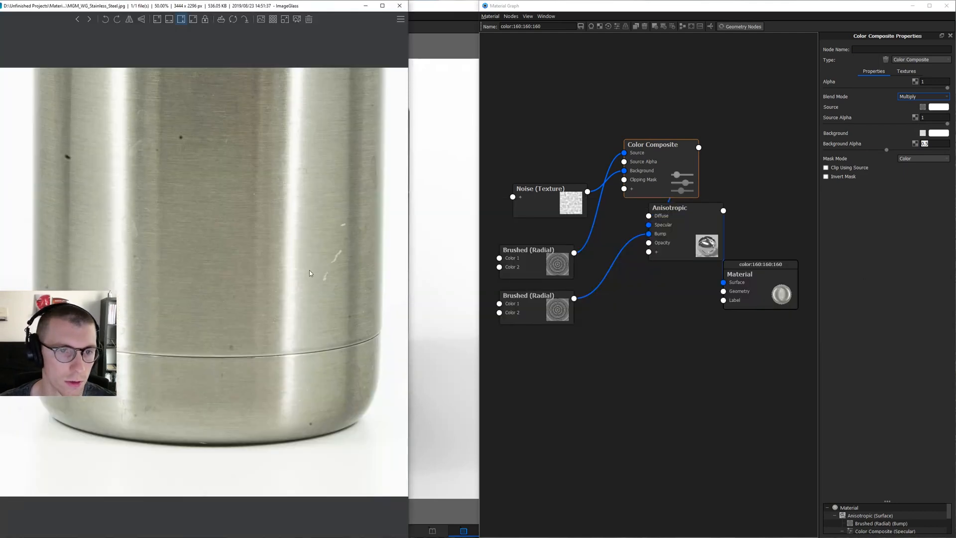
key(alt+Tab)
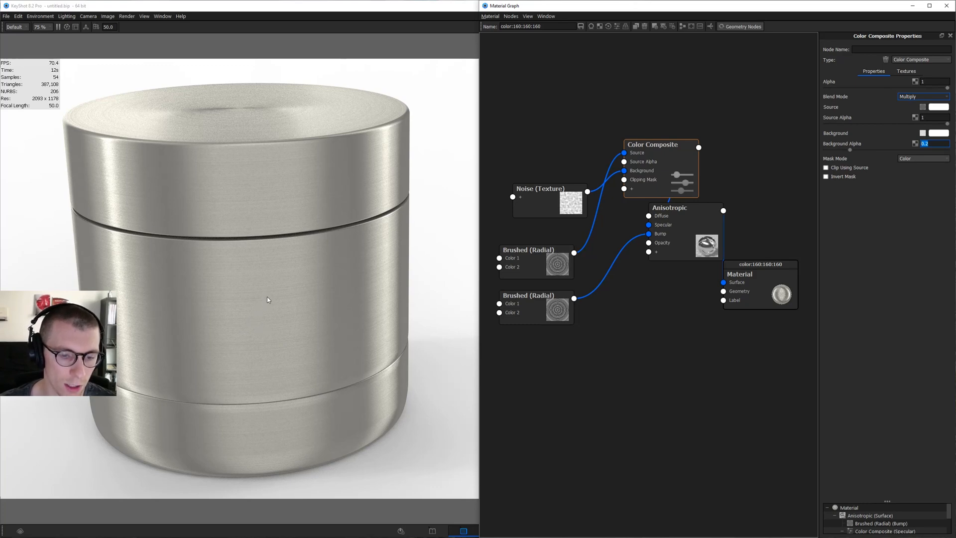
Switch to the reference photo in ImageGlass and examine the bottle's brush lines and surface marks up close
key(alt+Tab)
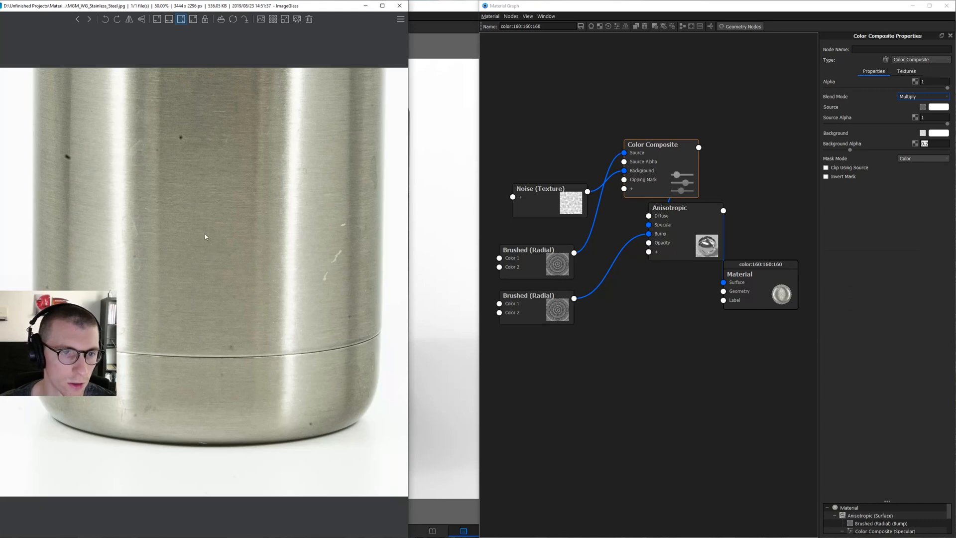
scroll(208, 195, up, 4)
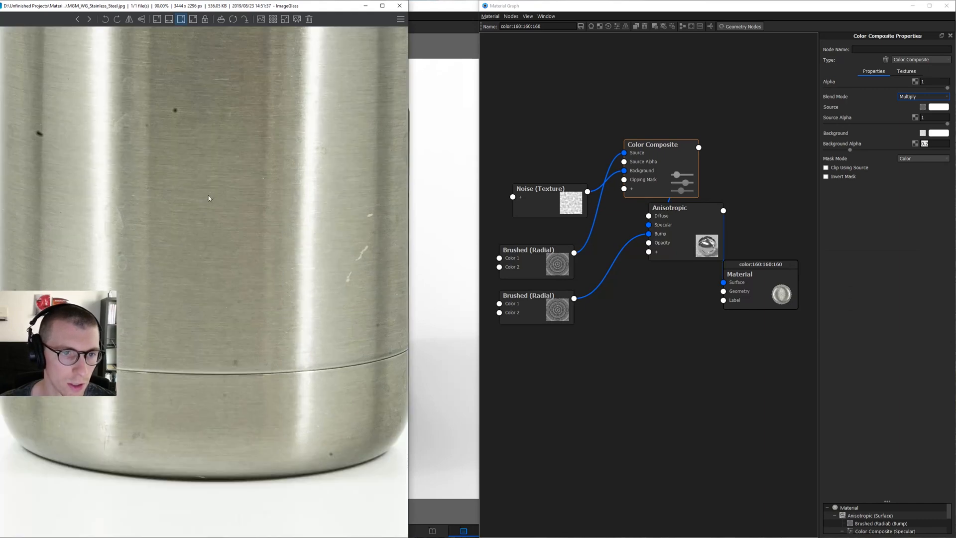
scroll(237, 199, up, 1)
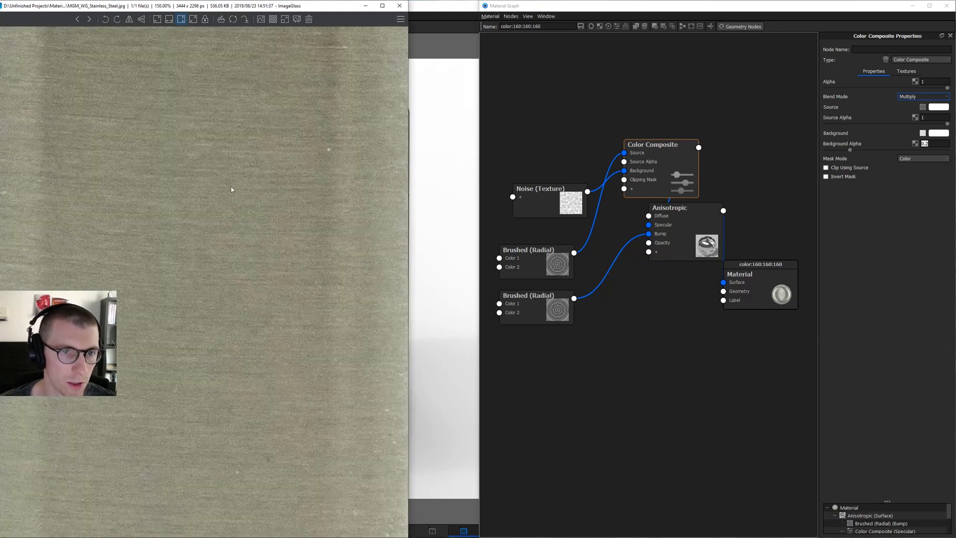
scroll(206, 201, down, 4)
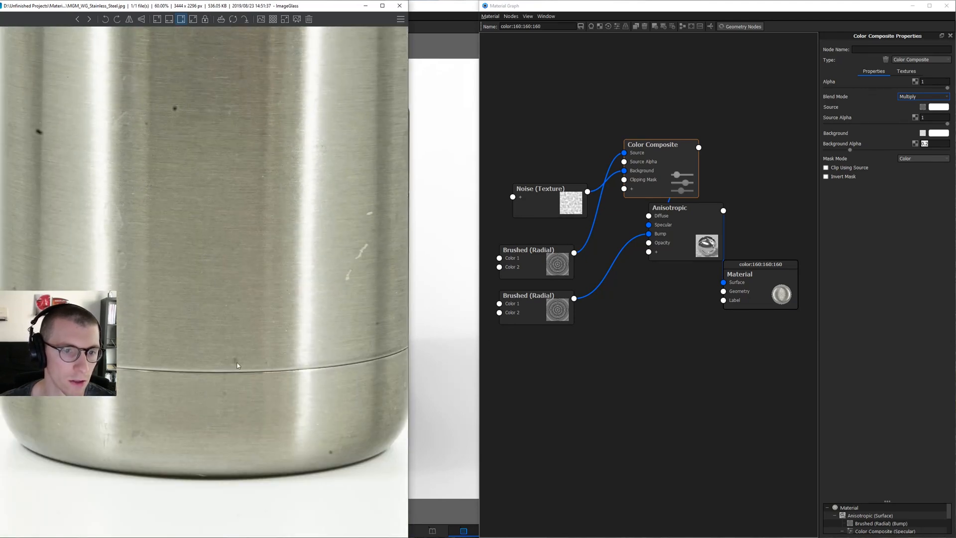
Compare the whole container render with the bottle in the reference photo and tidy the node layout of the material graph
scroll(219, 213, down, 2)
scroll(226, 208, up, 1)
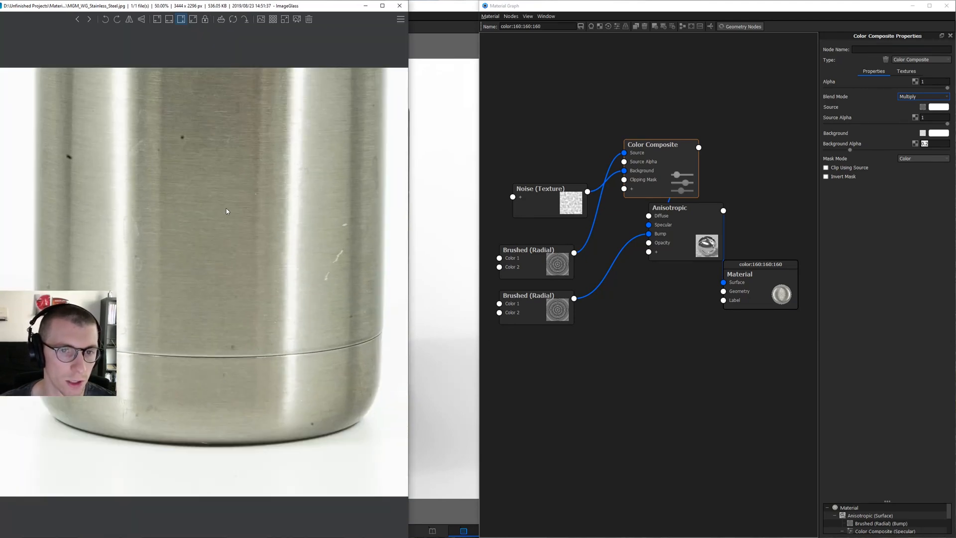
click(438, 145)
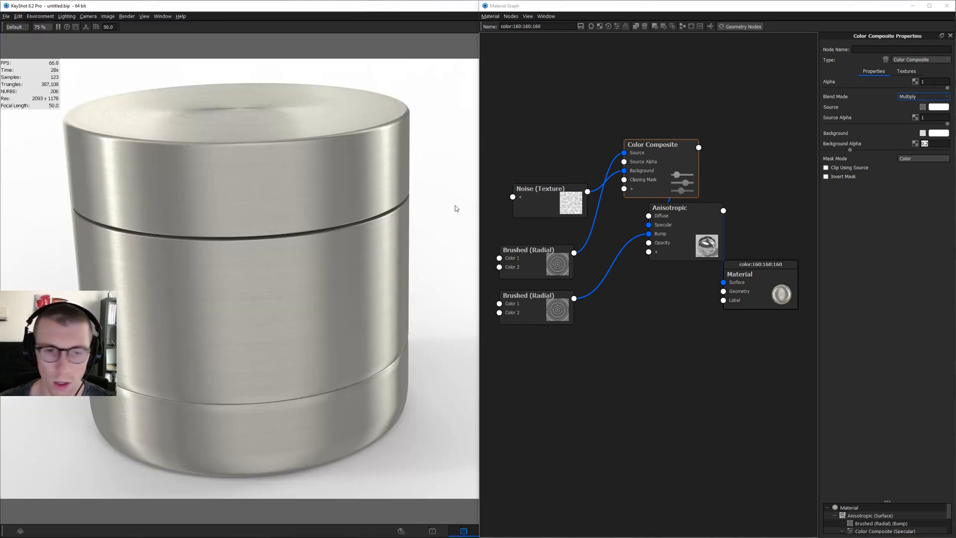
scroll(322, 205, down, 2)
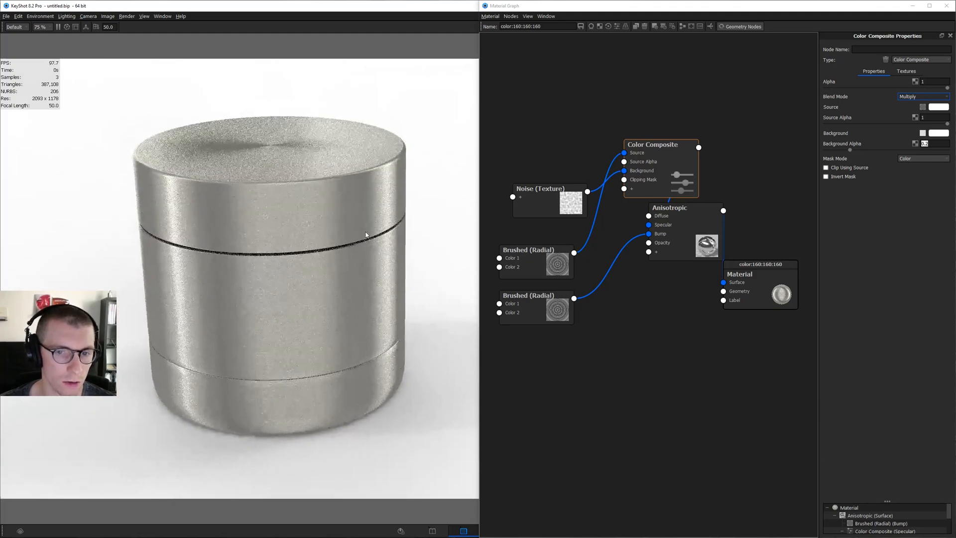
click(684, 28)
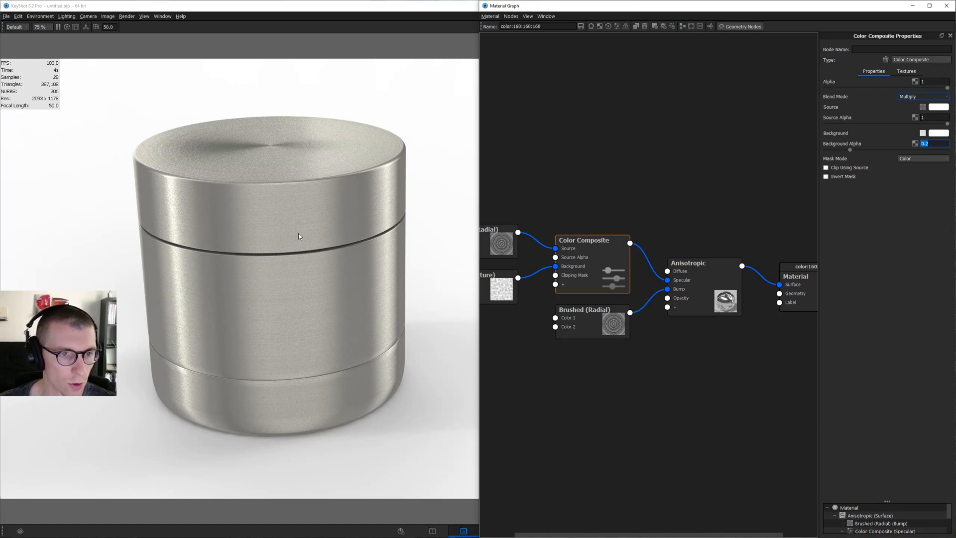
key(alt+Tab)
click(647, 266)
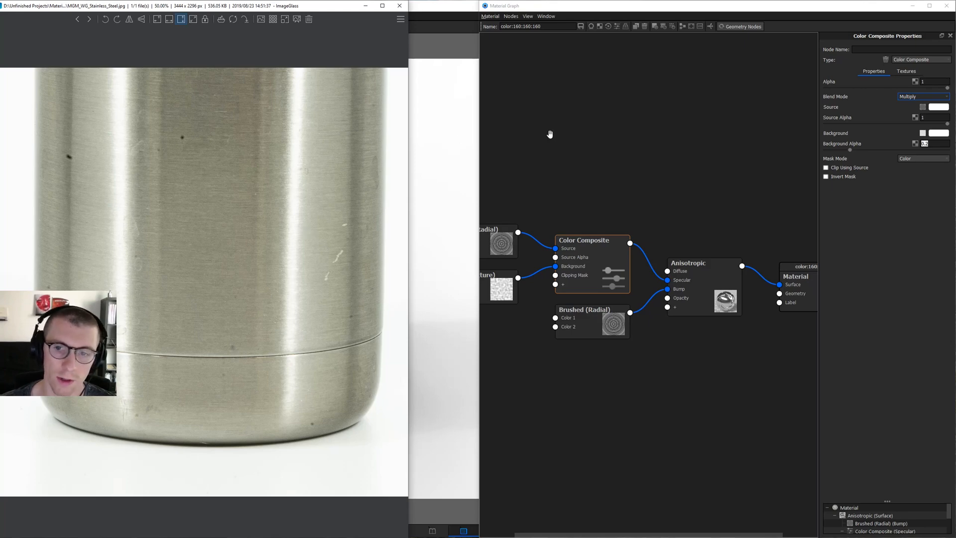
click(482, 170)
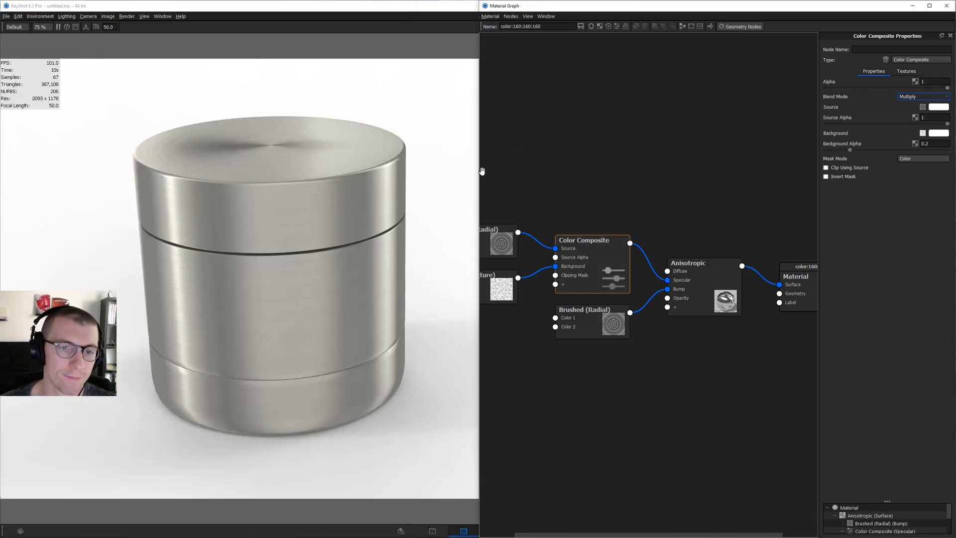
Add a Spots texture node above the Color Composite and preview it alone on the container
right_click(560, 145)
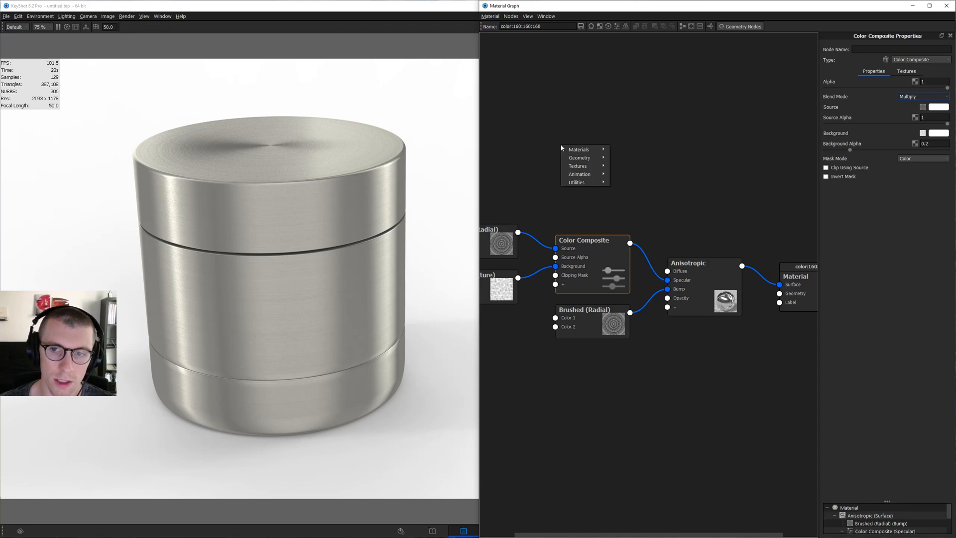
mouse_move(580, 166)
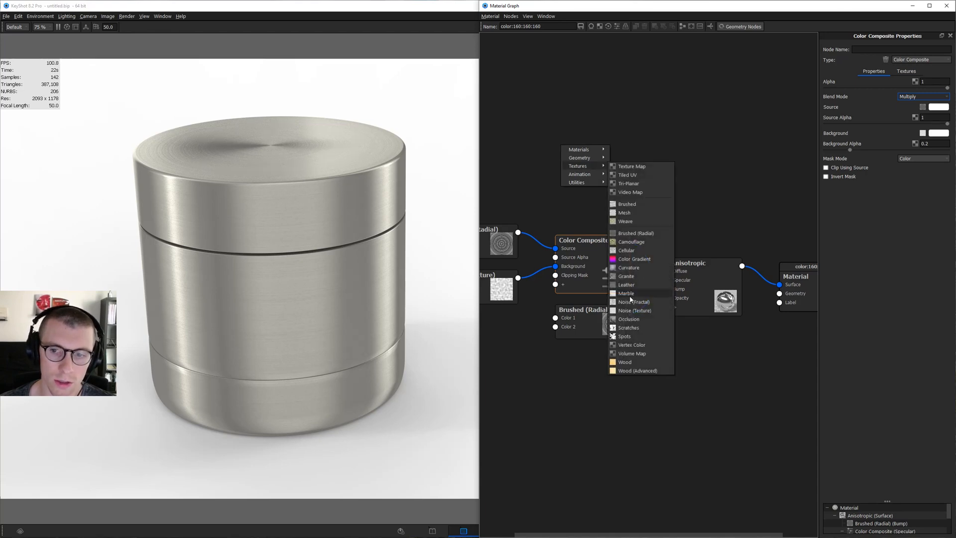
click(626, 336)
click(604, 161)
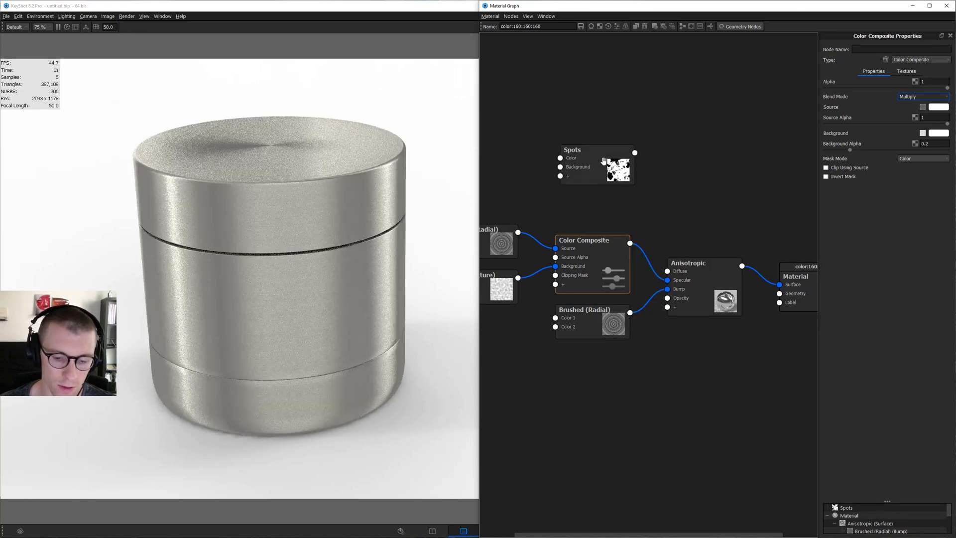
drag(604, 161, 585, 168)
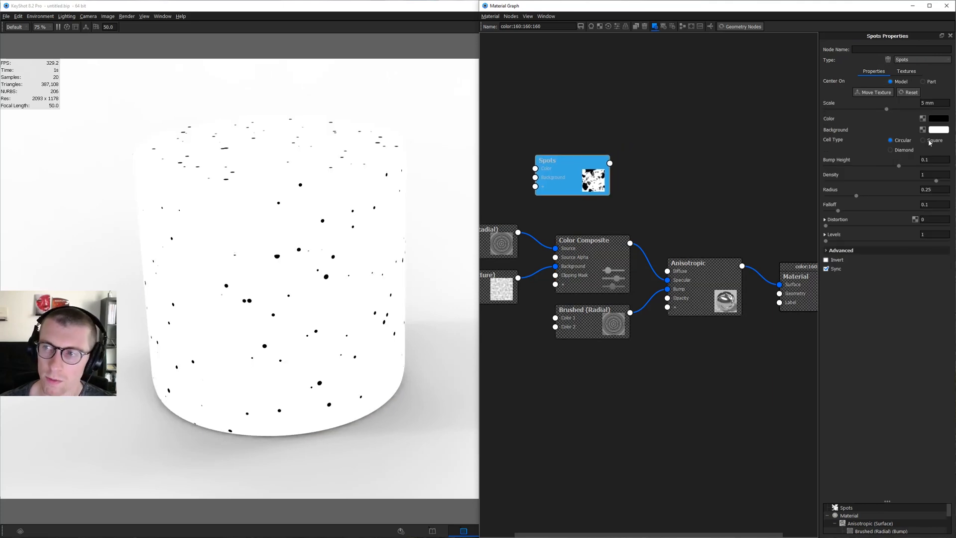
Try Radius values of 0.2 and 1 for the Spots texture, settling on 0.75
click(938, 189)
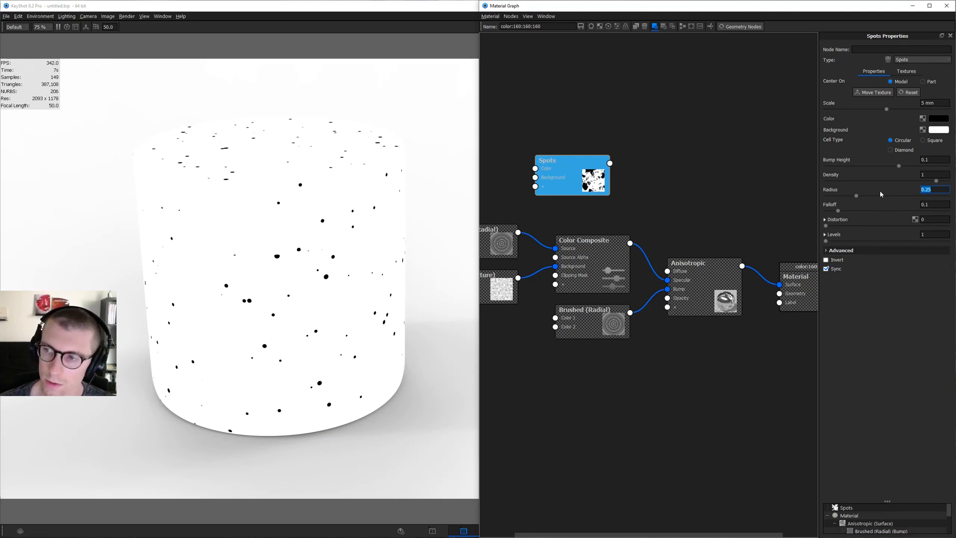
click(936, 189)
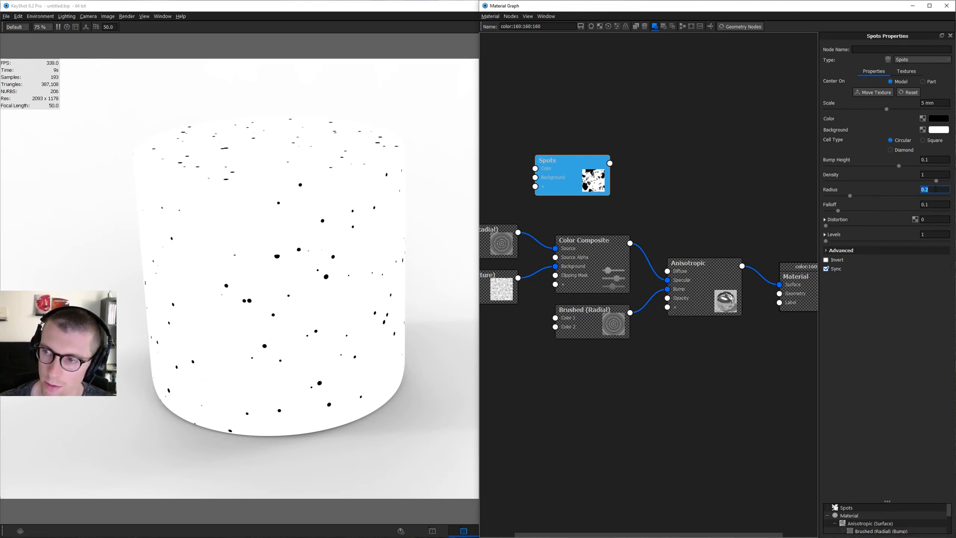
key(Return)
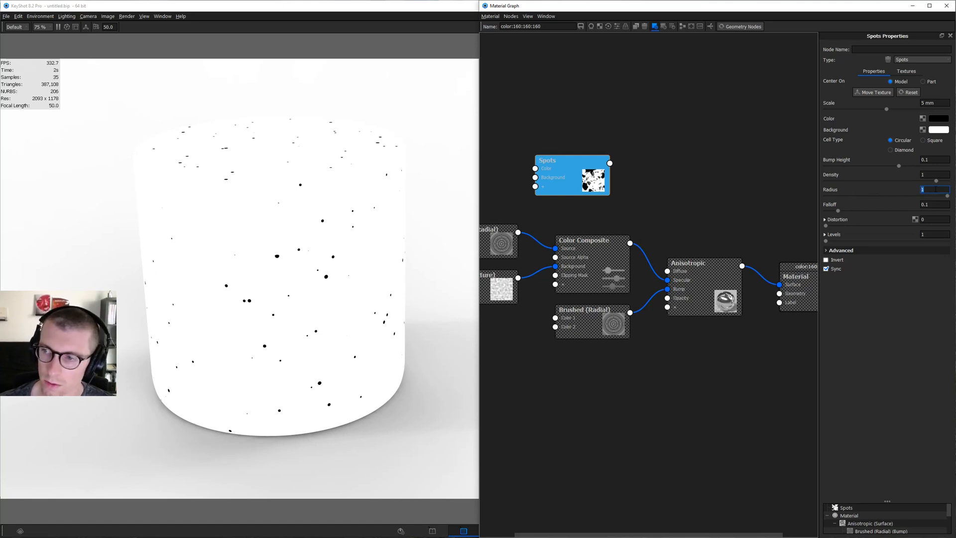
text(1)
key(Return)
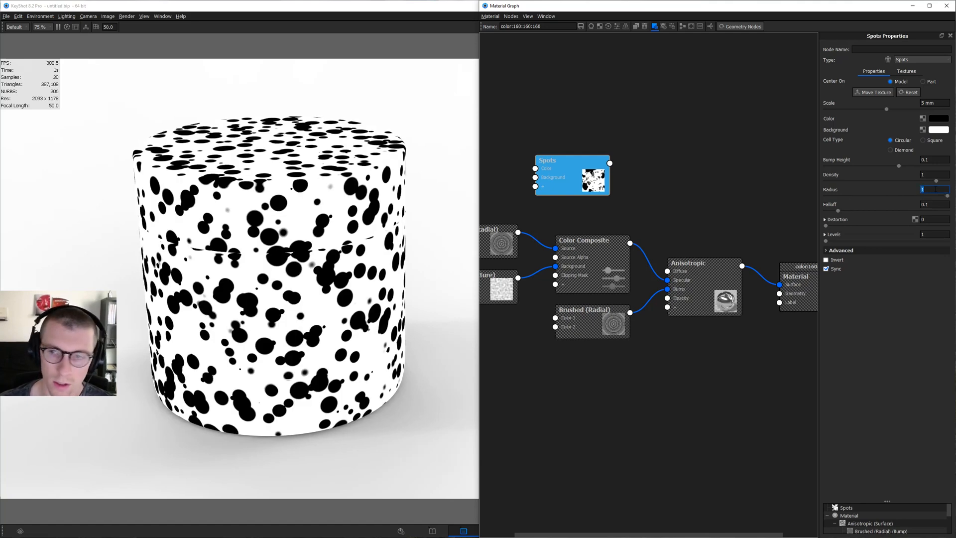
text(0.75)
key(Return)
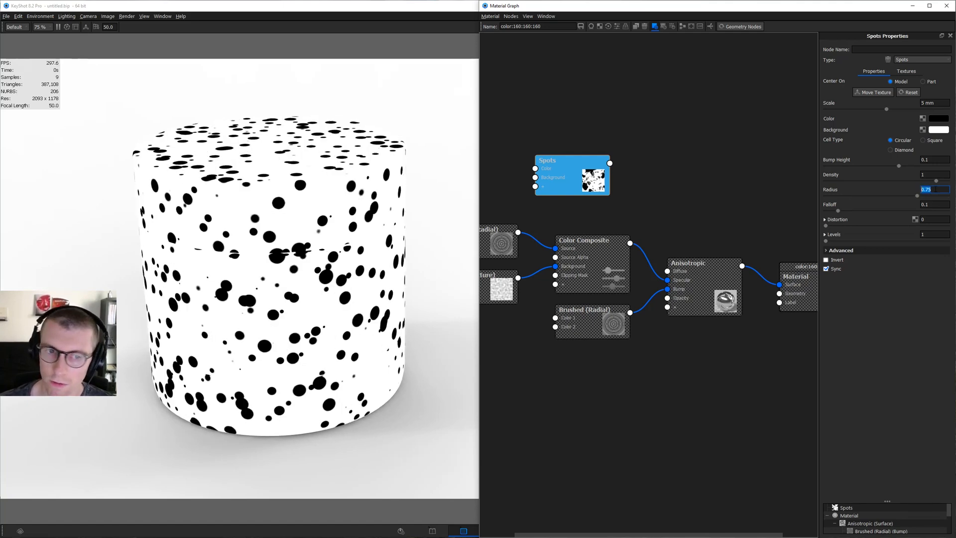
Reduce the Spots texture's Density to 0.1 and then 0.05, and raise its Distortion to about 0.23
click(936, 173)
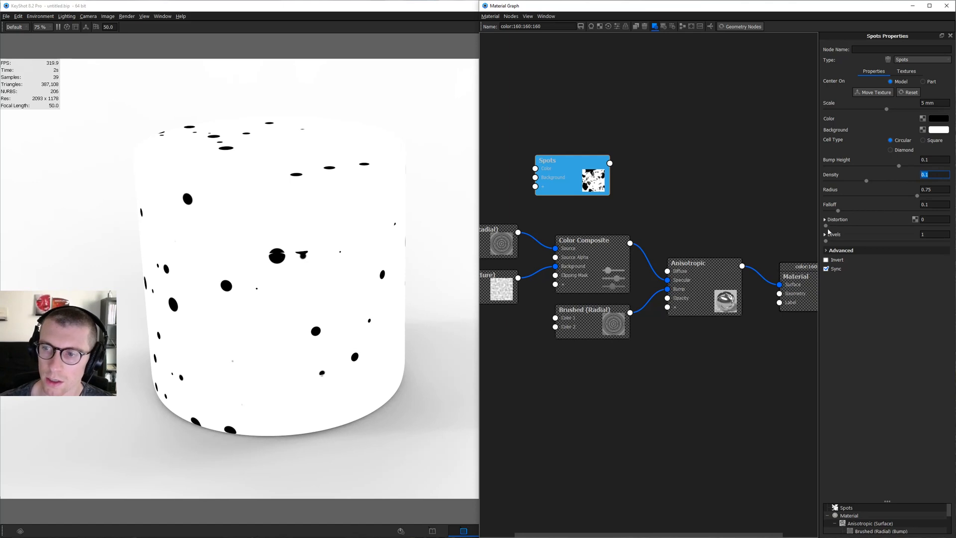
drag(826, 226, 855, 228)
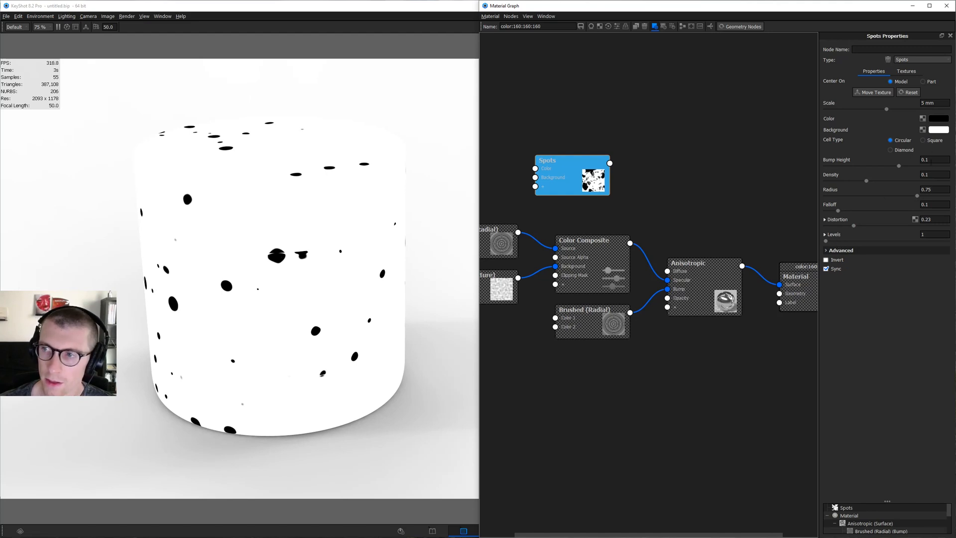
click(932, 175)
text(0.05)
key(Return)
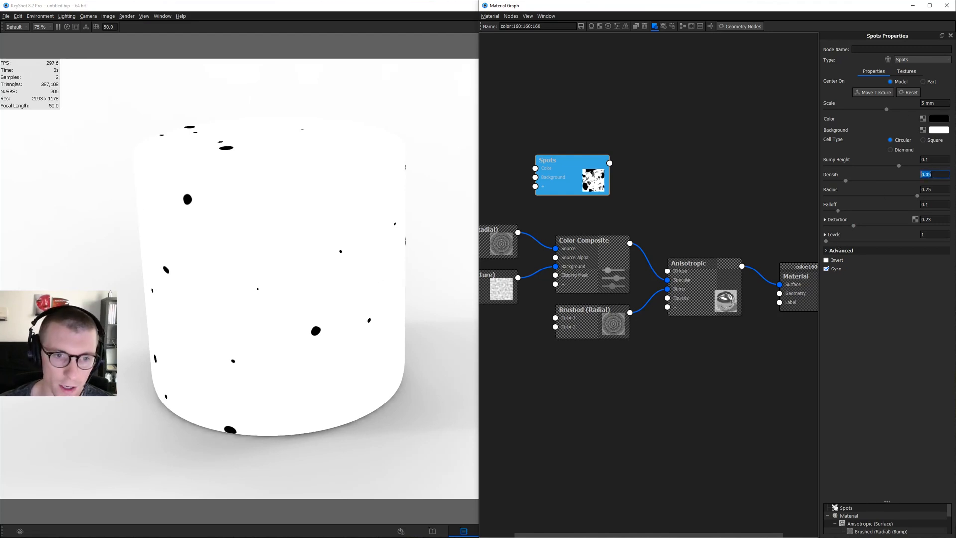
Shift the Spots texture sideways across the container with Move Texture and accept the new placement
click(875, 92)
drag(223, 273, 259, 268)
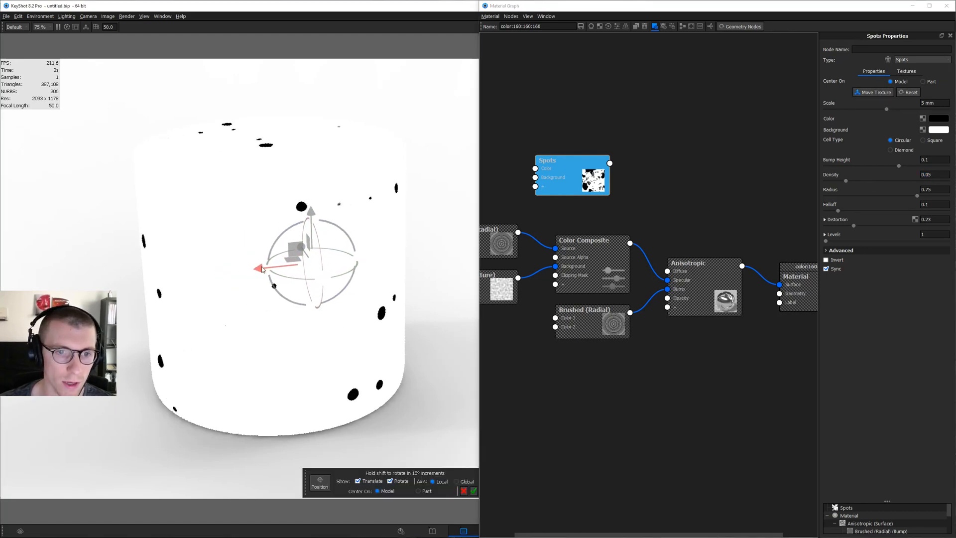
click(473, 491)
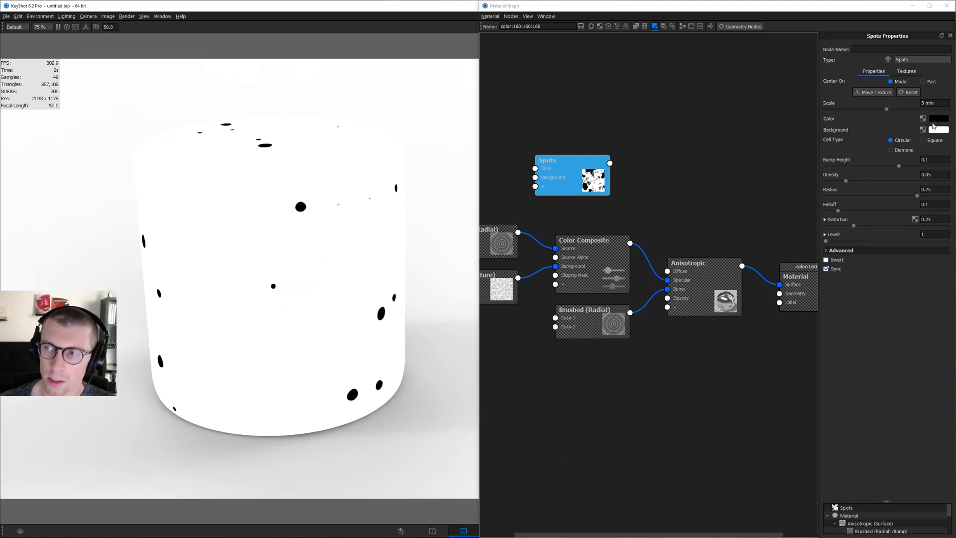
Swap the Spots texture's colors, making its Color white and its Background black
click(939, 119)
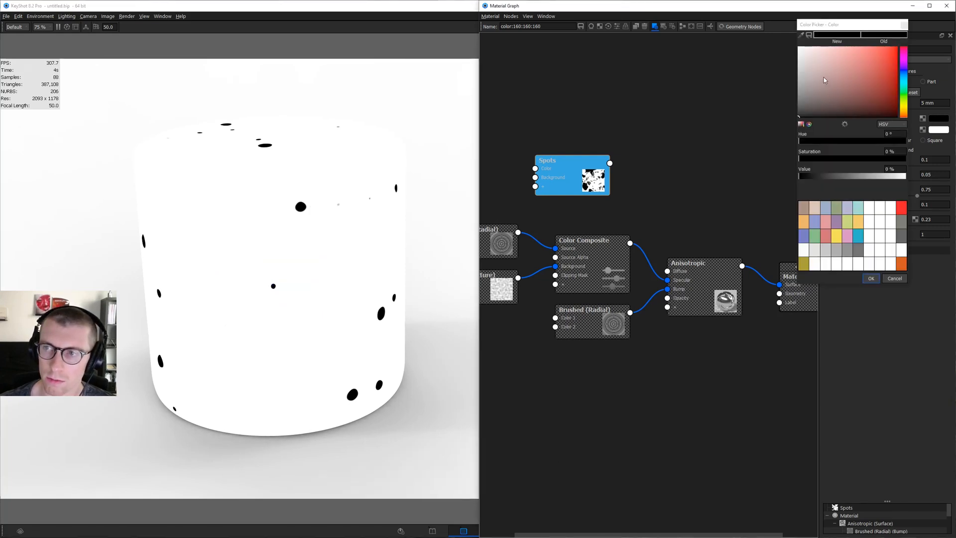
click(880, 235)
click(879, 278)
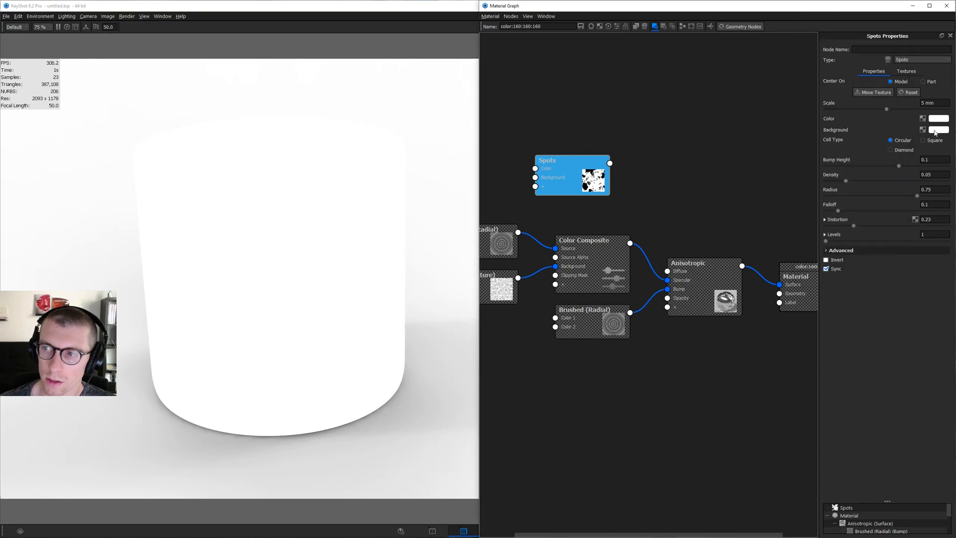
click(939, 130)
drag(835, 115, 787, 230)
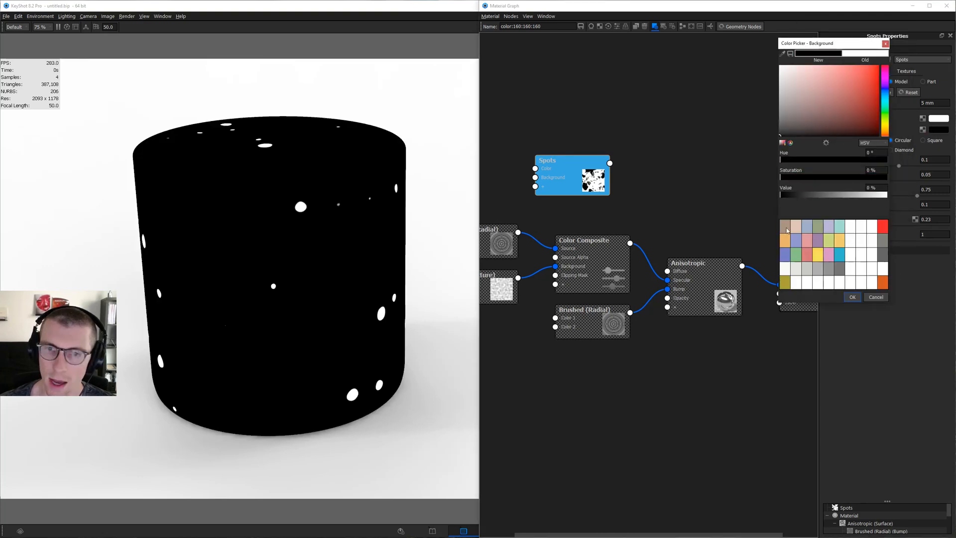
click(853, 297)
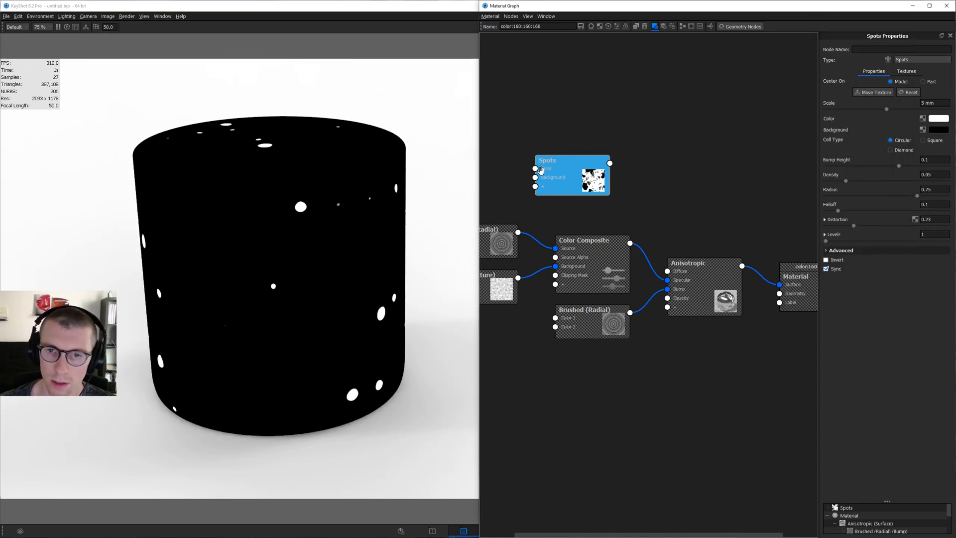
Invert the Spots texture into rings with Falloff about 0.046 and Distortion about 0.408, and end its isolated preview
click(826, 260)
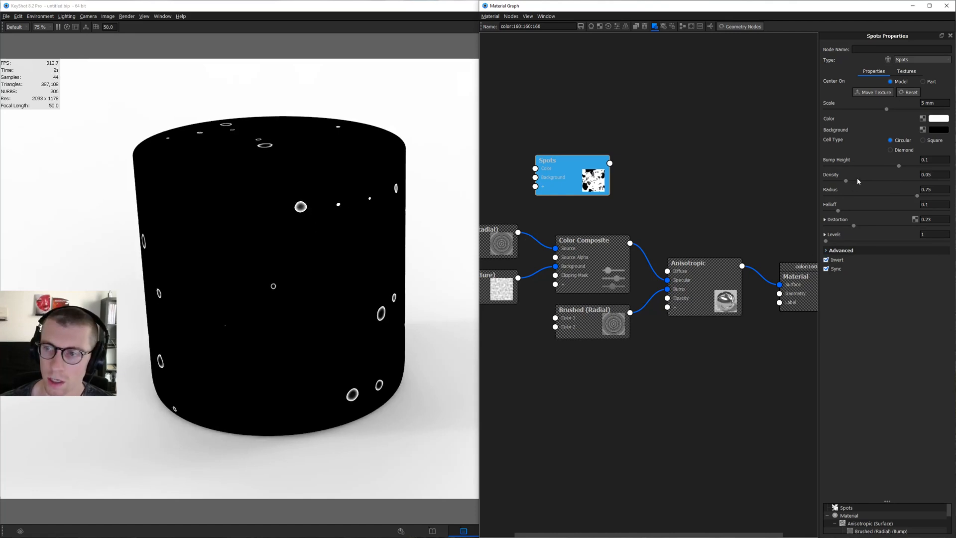
drag(839, 211, 831, 212)
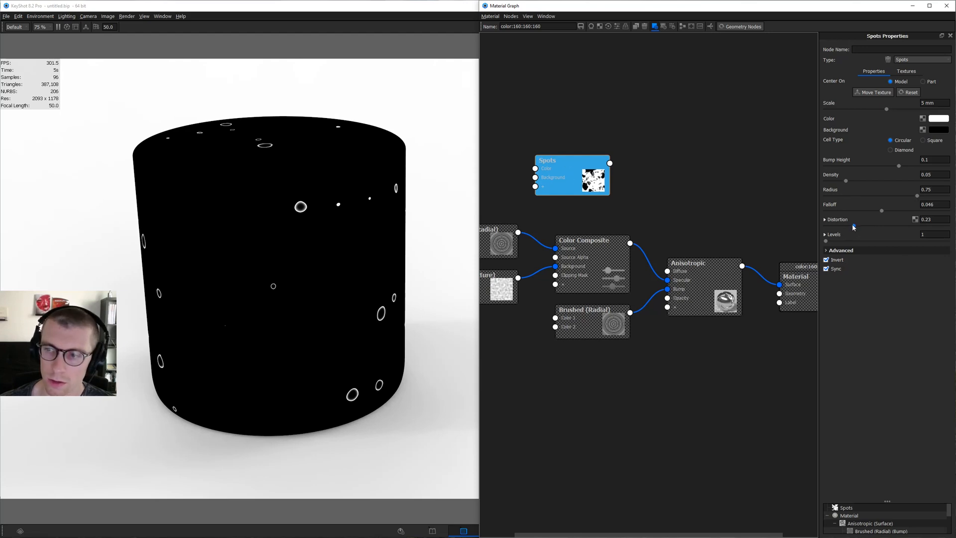
drag(854, 227, 875, 228)
click(564, 180)
key(c)
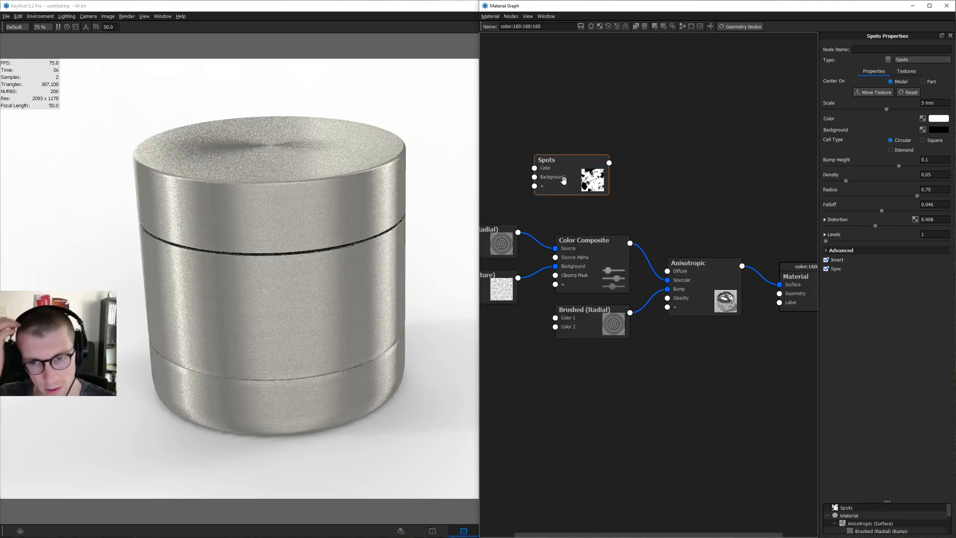
Add a Diffuse material node below Anisotropic and connect it to the Material node as a label
right_click(656, 193)
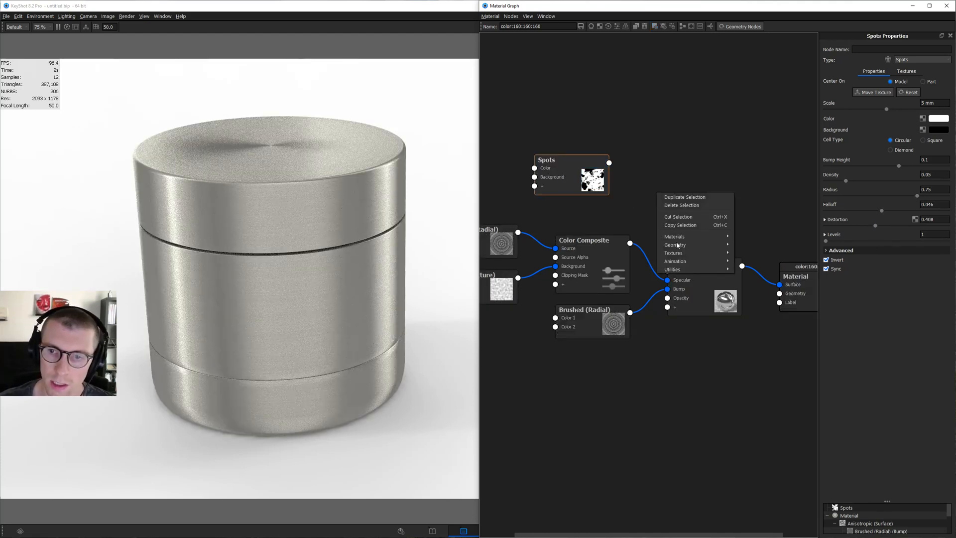
mouse_move(678, 236)
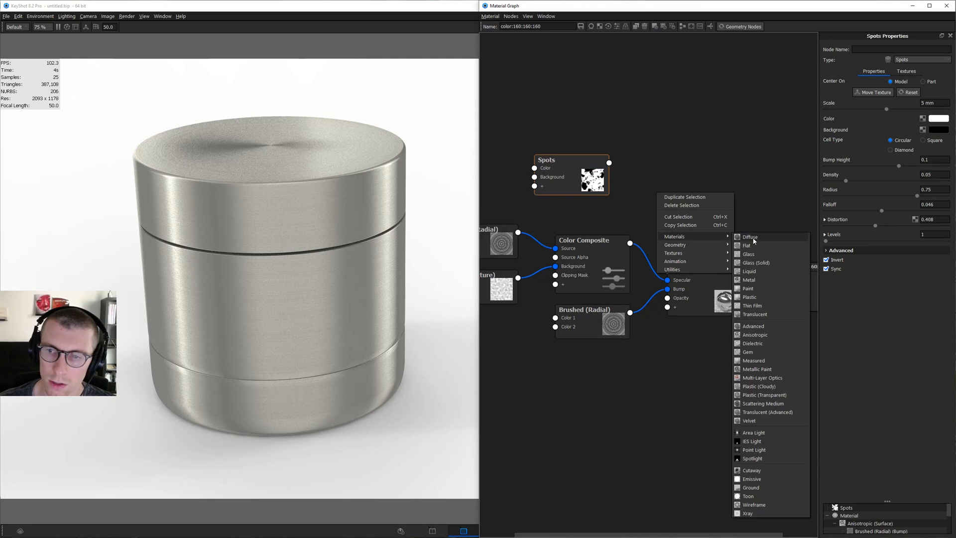
click(754, 270)
mouse_move(702, 207)
mouse_down()
mouse_move(705, 346)
mouse_move(762, 331)
mouse_move(780, 305)
mouse_move(752, 203)
mouse_up()
click(724, 343)
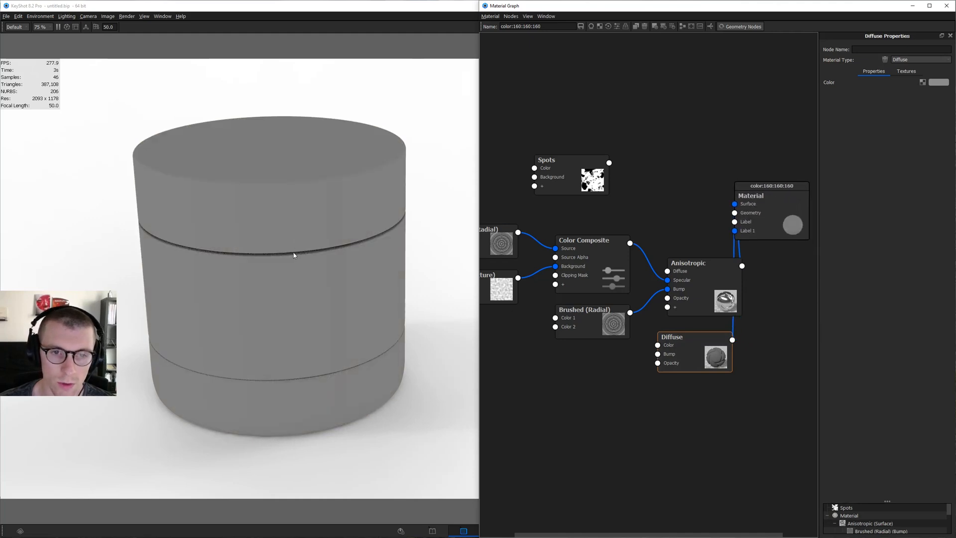
Check the stain color in the reference photo and set the Diffuse label's color to near-white with a 92% Value
key(alt+Tab)
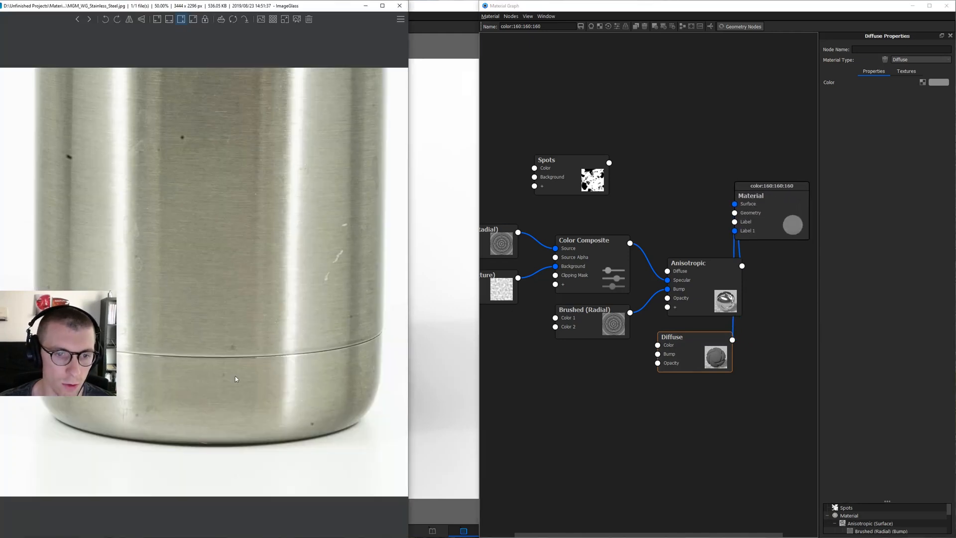
key(alt+Tab)
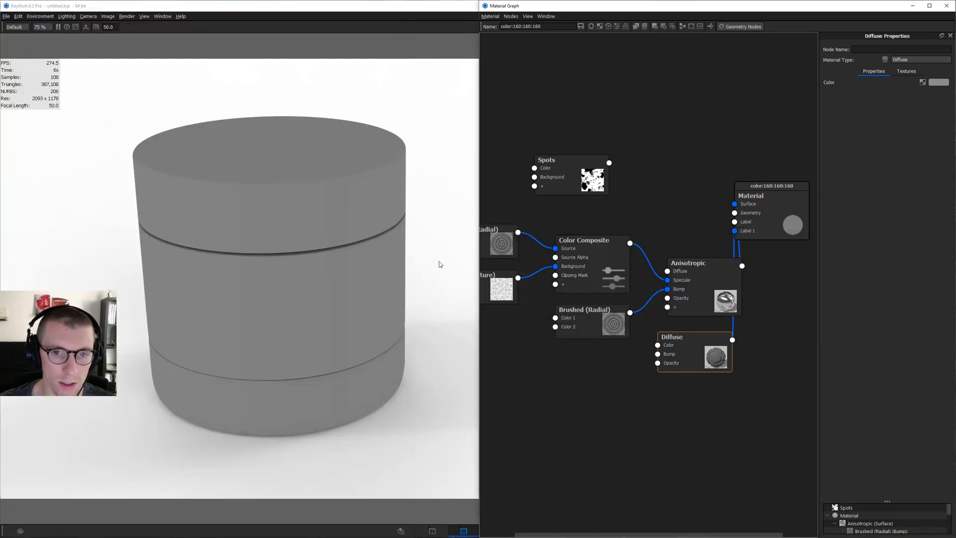
click(938, 82)
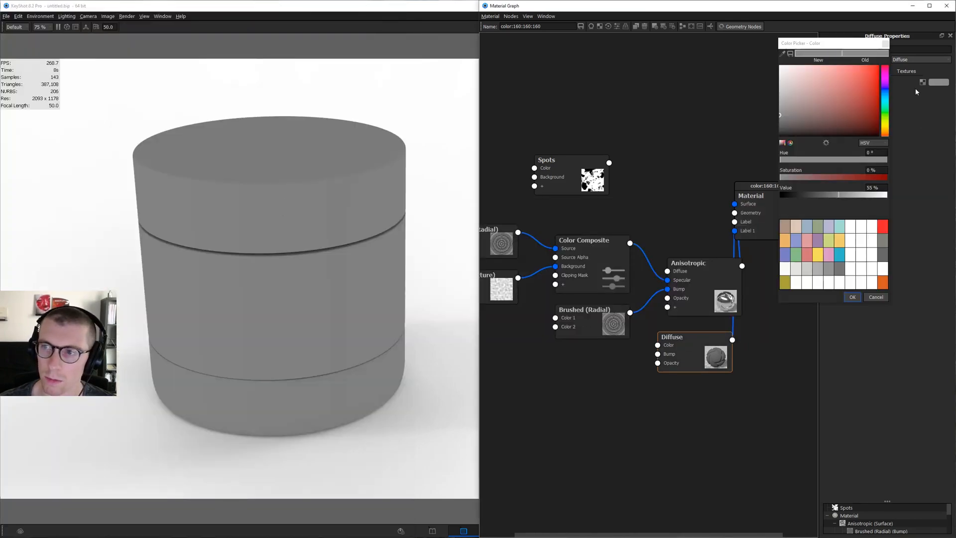
drag(799, 88, 769, 75)
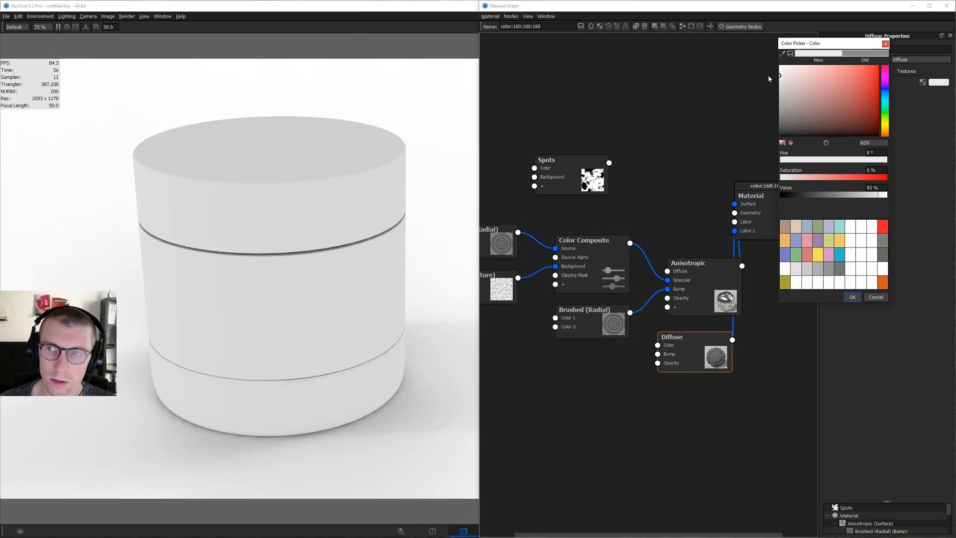
click(853, 297)
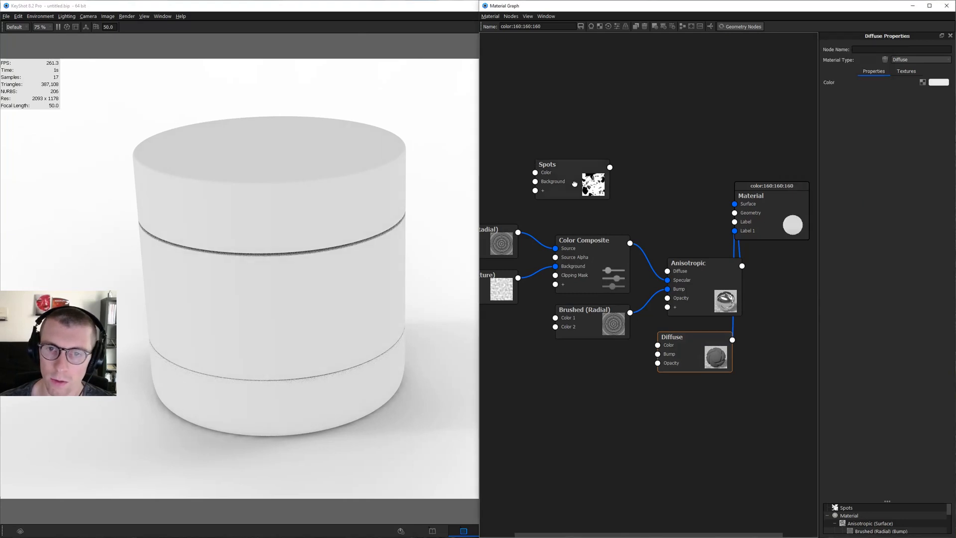
Connect the Spots texture to the Diffuse label's Opacity and lower the Spots Color to a 20% Value
mouse_move(573, 161)
mouse_down()
mouse_move(586, 389)
mouse_move(594, 364)
mouse_move(666, 368)
mouse_move(658, 363)
mouse_up()
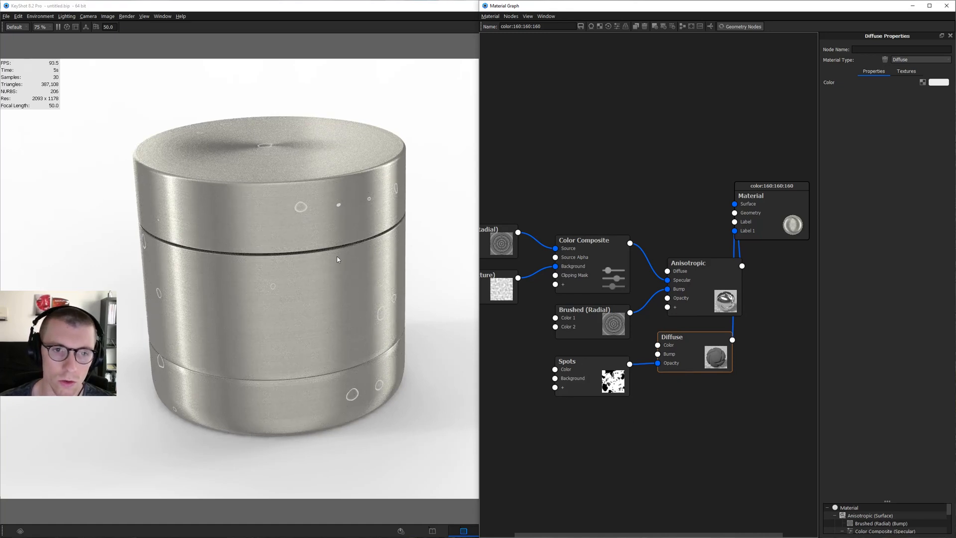
click(601, 371)
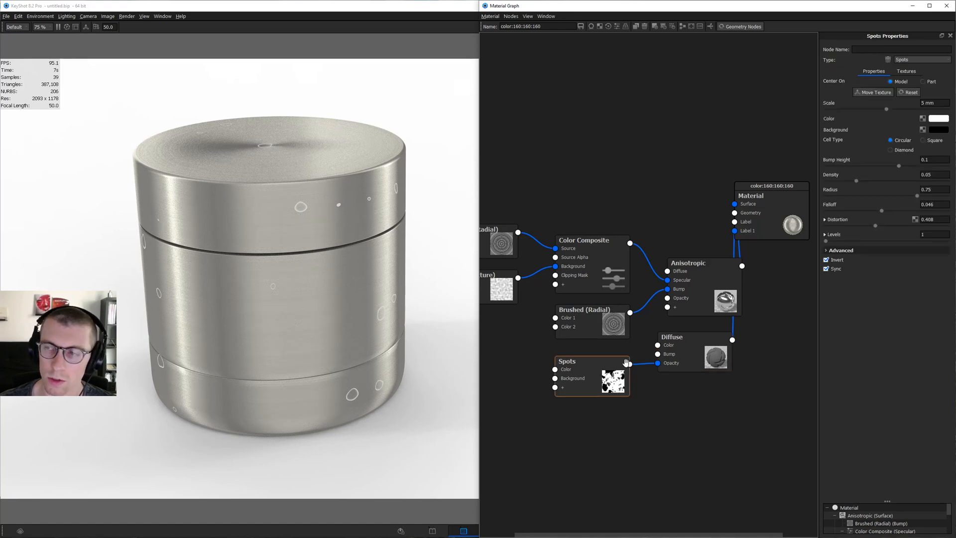
click(935, 119)
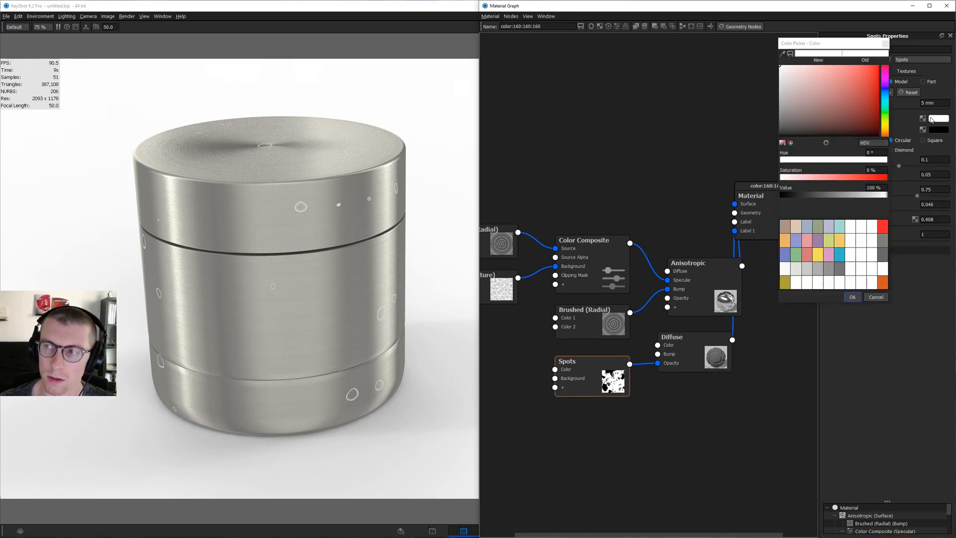
drag(884, 195, 848, 195)
double_click(870, 188)
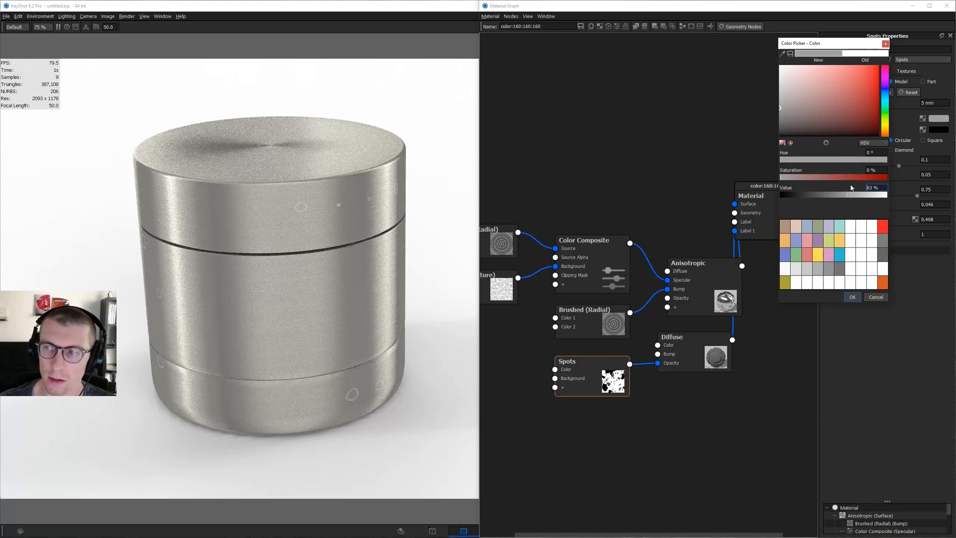
text(20)
key(Return)
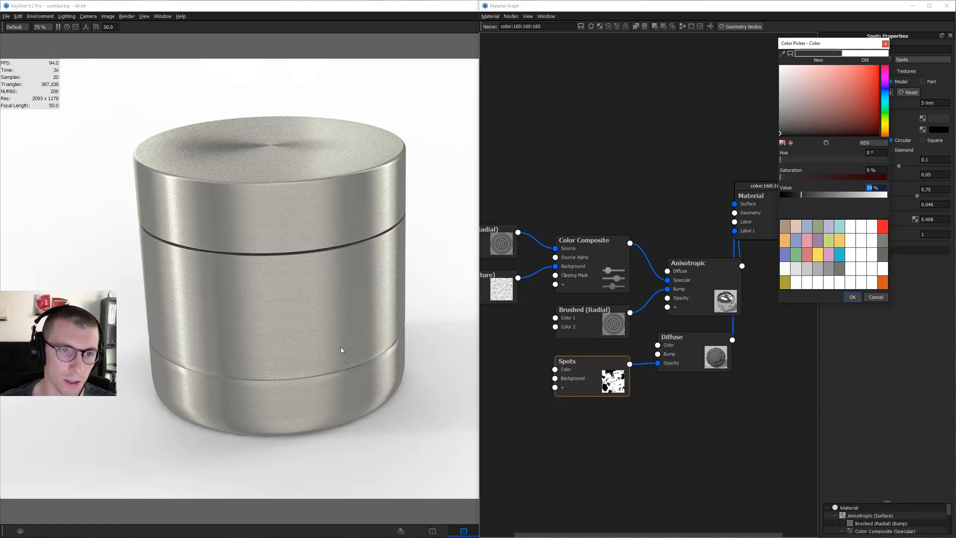
click(616, 144)
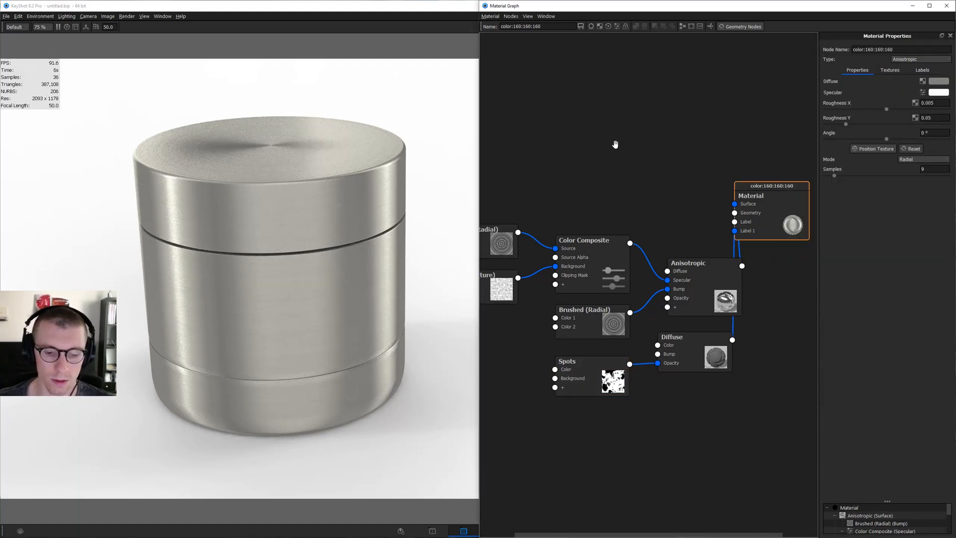
Check the marks in the reference photo, add the CleanConcrete1_diffuse library texture to the graph and place it below Spots
key(alt+Tab)
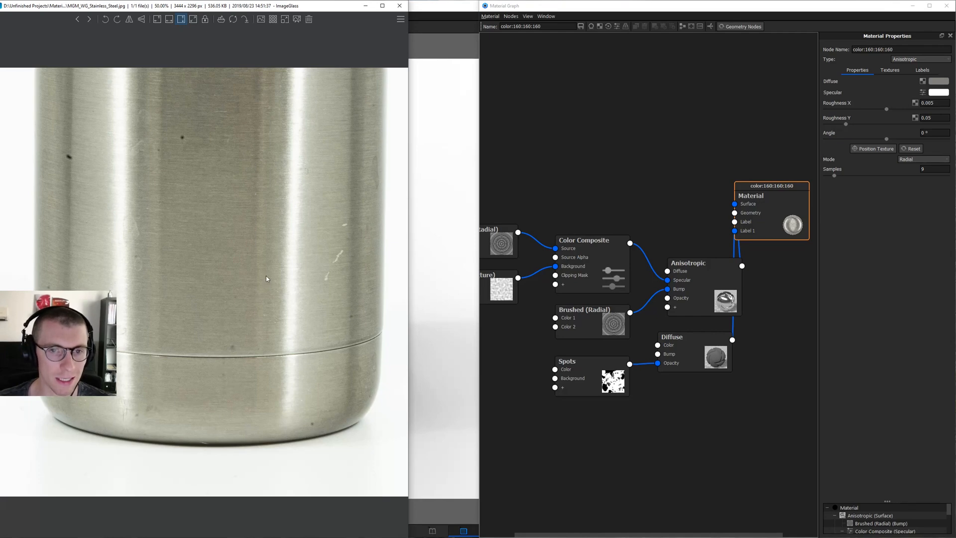
click(559, 143)
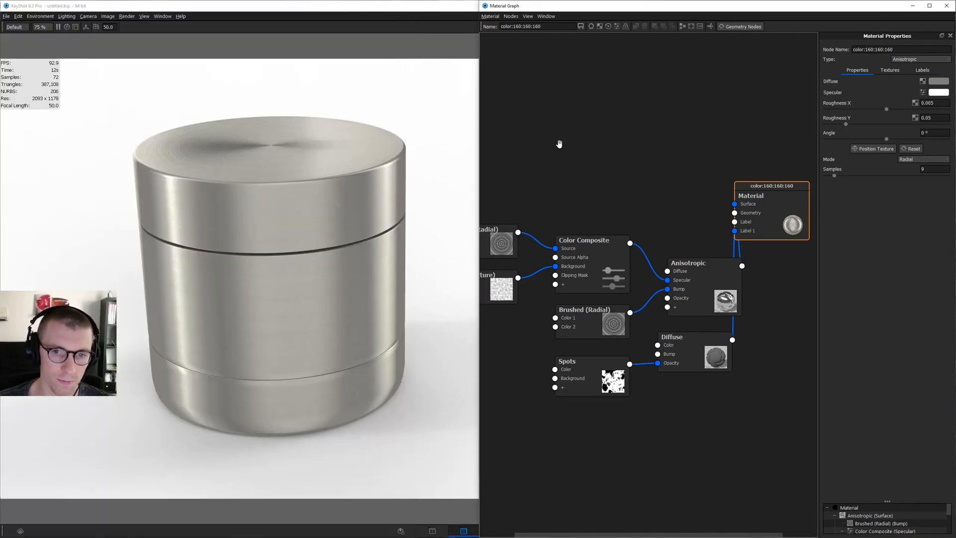
click(337, 107)
key(m)
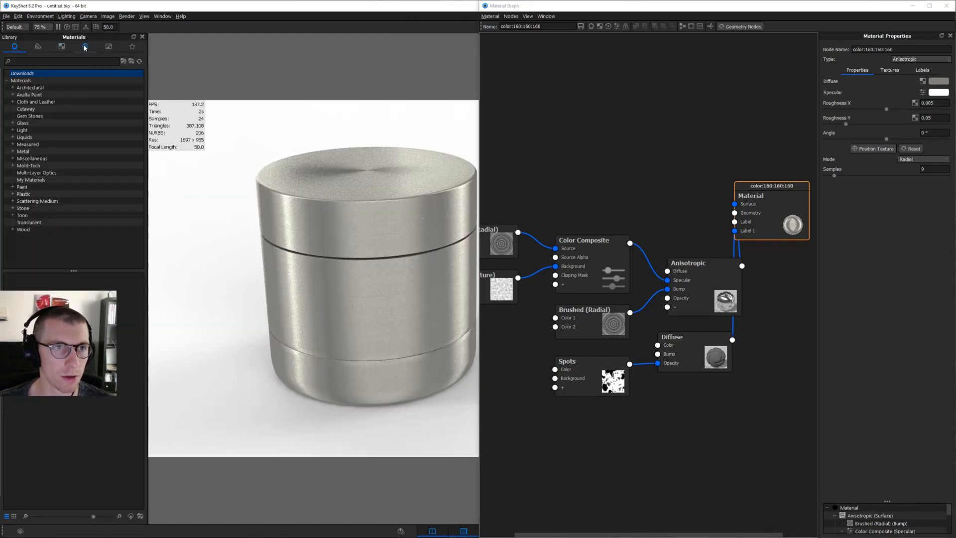
click(86, 46)
click(61, 46)
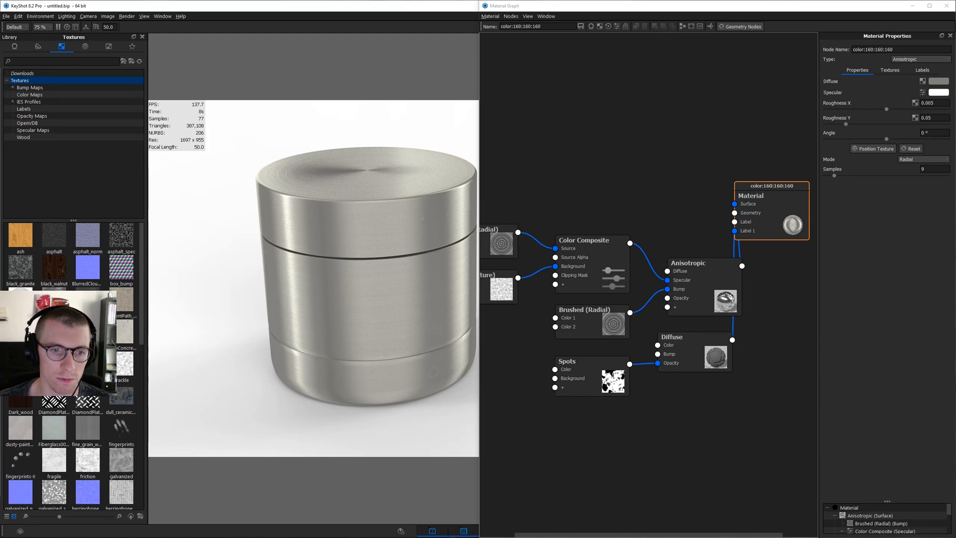
drag(125, 332, 528, 159)
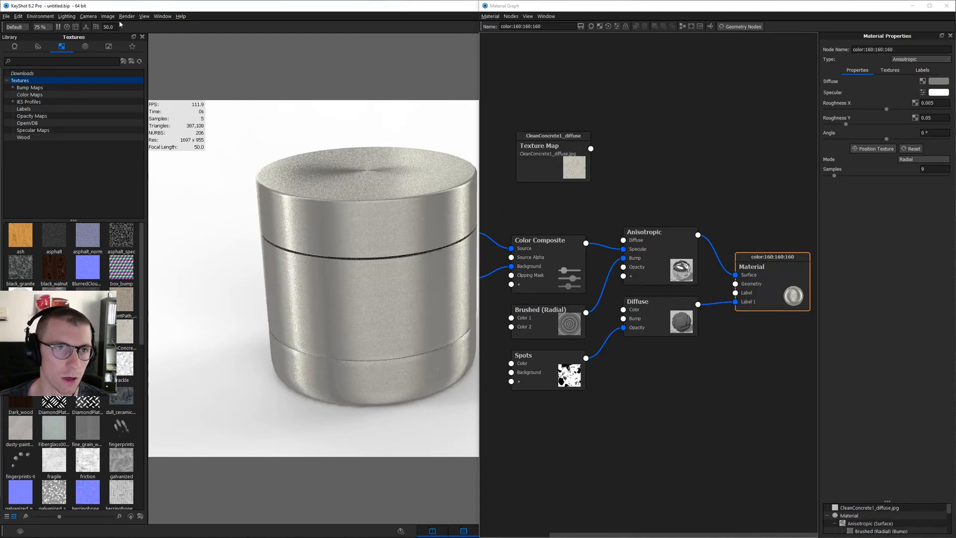
click(142, 37)
drag(555, 166, 546, 437)
Add a second Diffuse material node below the first and connect it to the Material node as a new label
right_click(624, 374)
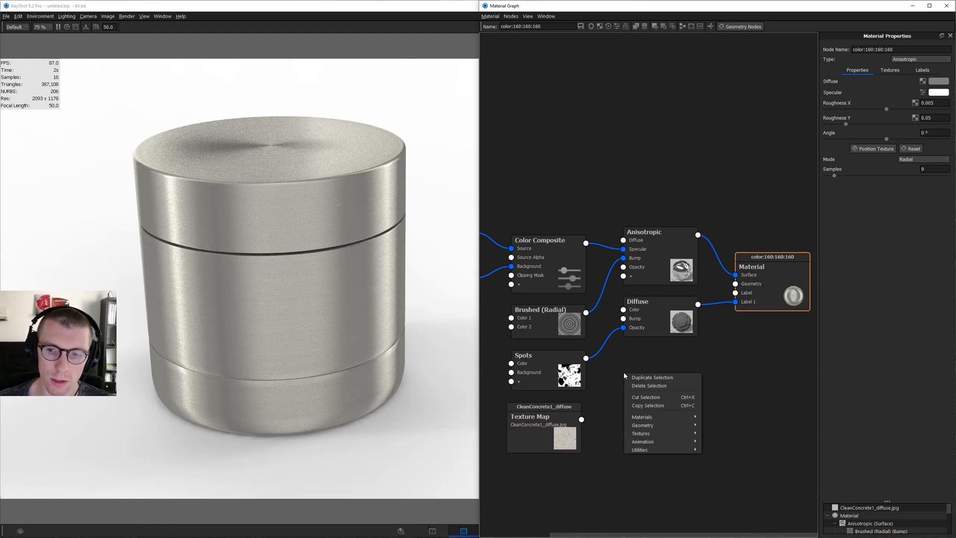
mouse_move(661, 420)
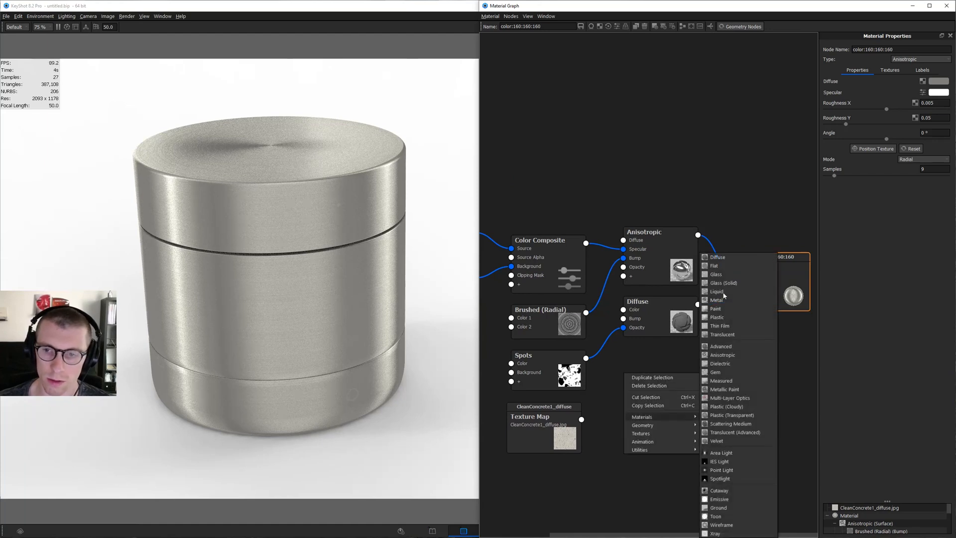
click(718, 257)
drag(698, 380, 750, 301)
click(757, 305)
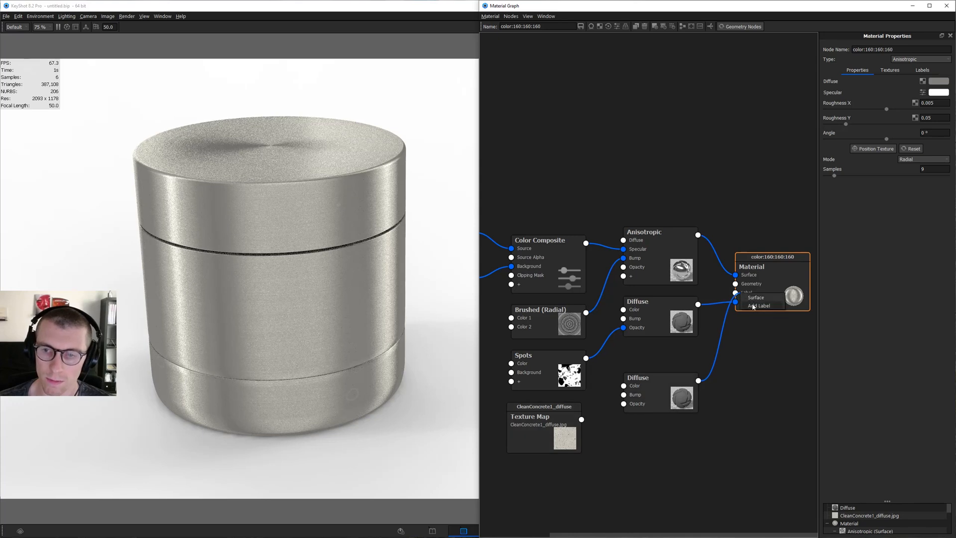
Set the base Anisotropic material's Diffuse color to dark grey with Hue 51°, Saturation 1% and Value 32%
click(939, 81)
drag(659, 253, 650, 260)
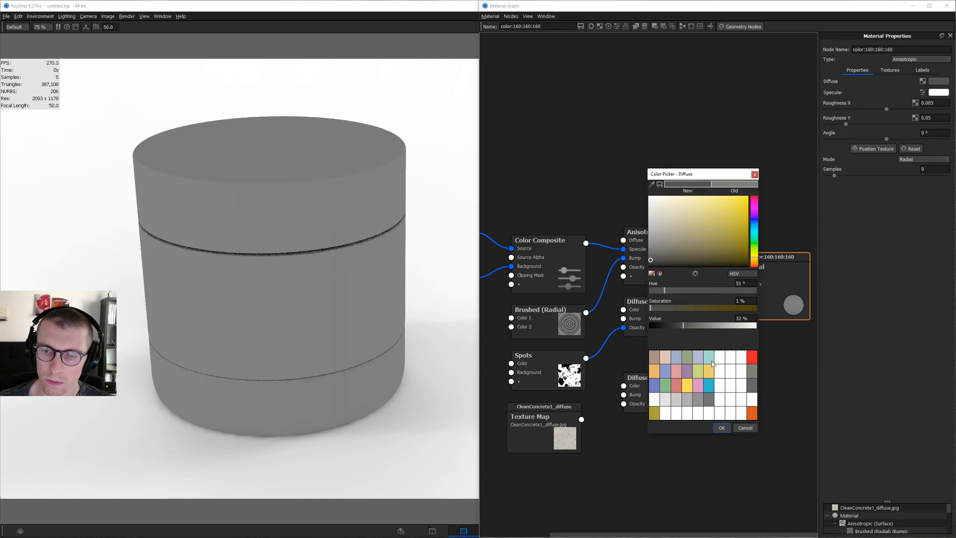
click(721, 428)
Preview the concrete texture on the model and connect it to the second Diffuse label's Opacity
click(540, 418)
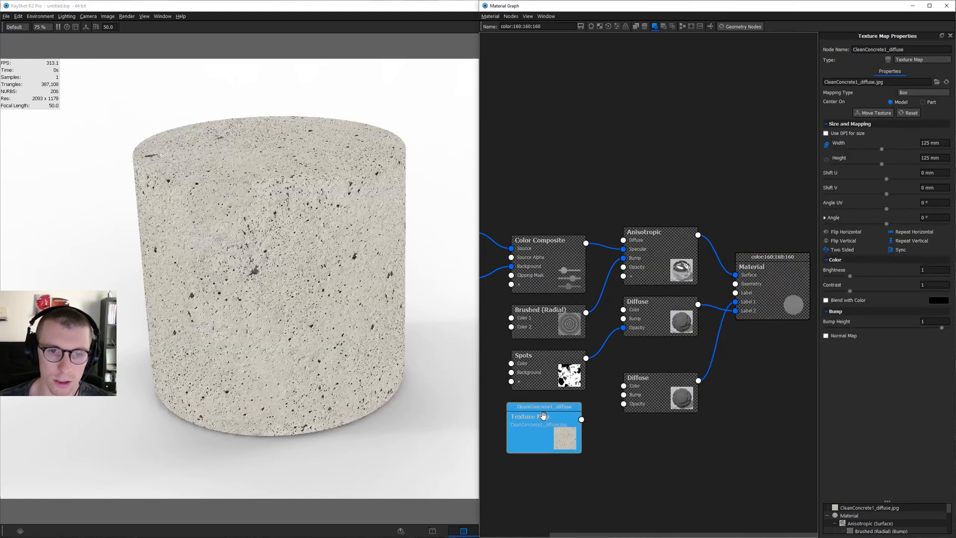
drag(670, 396, 690, 380)
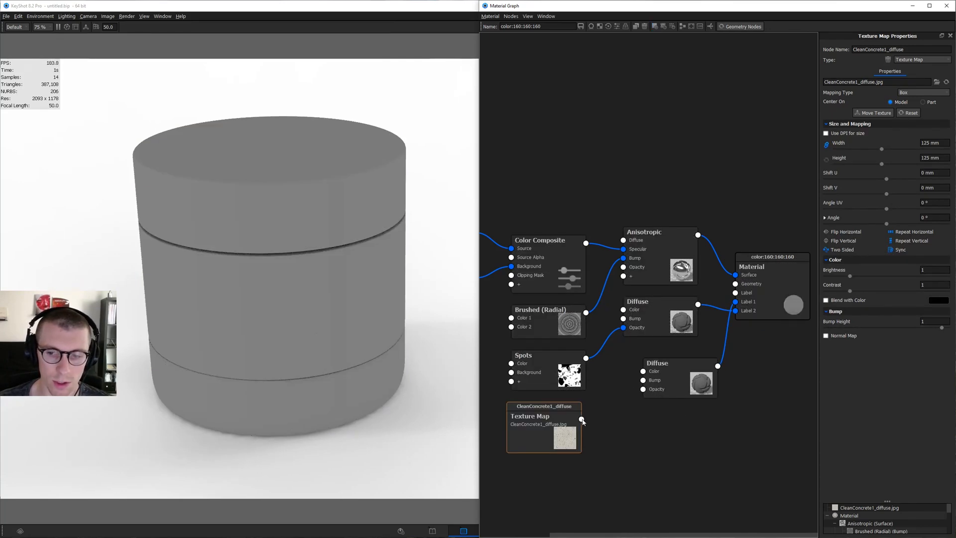
drag(582, 418, 711, 376)
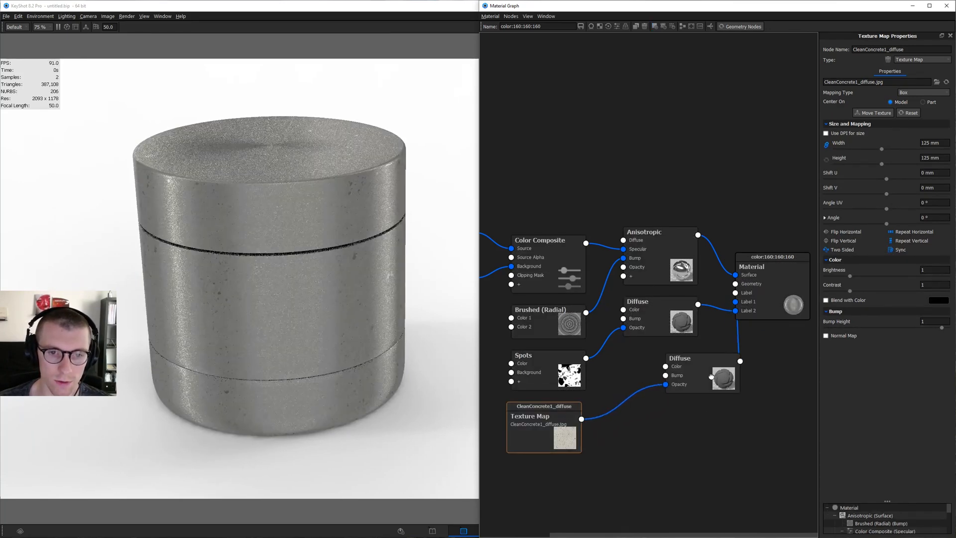
Insert a Color To Number node between the concrete texture and the Diffuse label's Opacity, and preview it in isolation
right_click(640, 393)
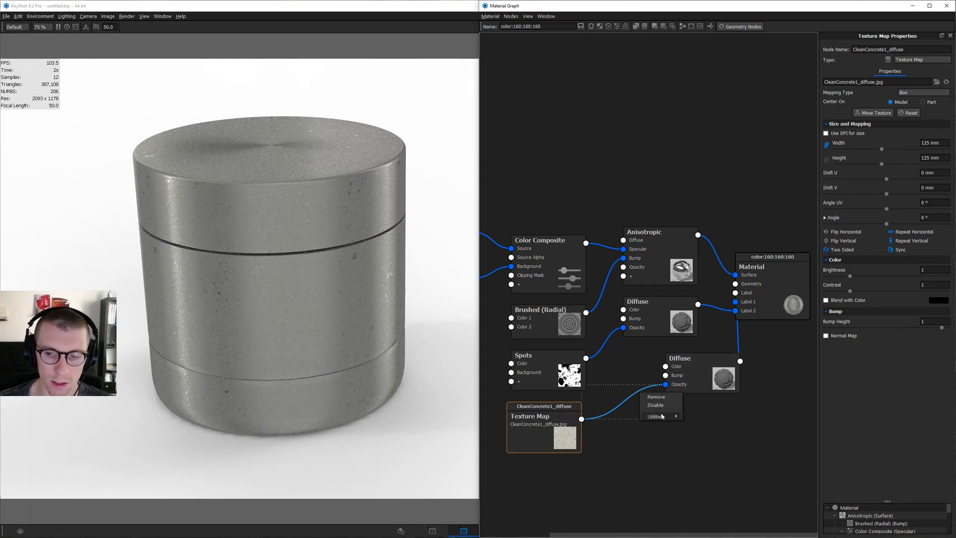
mouse_move(662, 416)
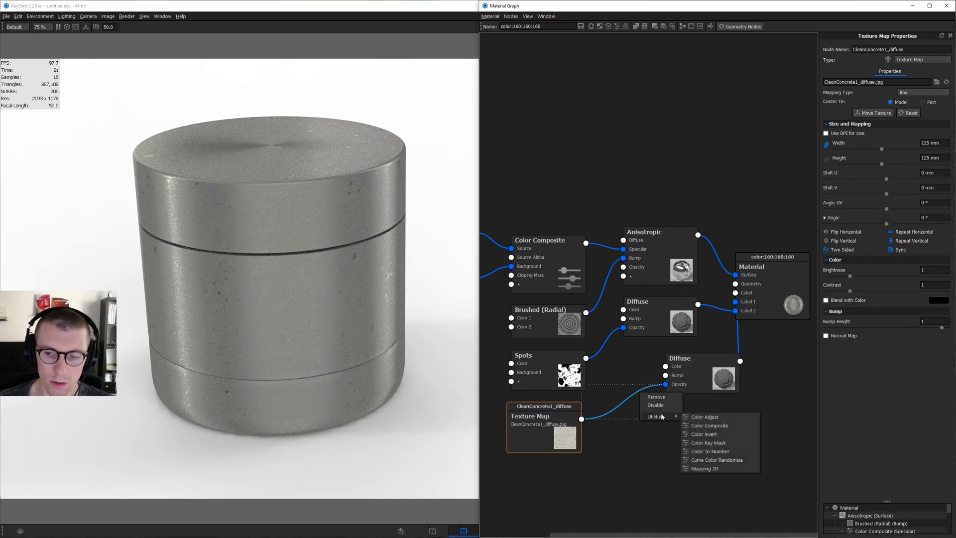
click(710, 451)
drag(668, 407, 635, 423)
key(c)
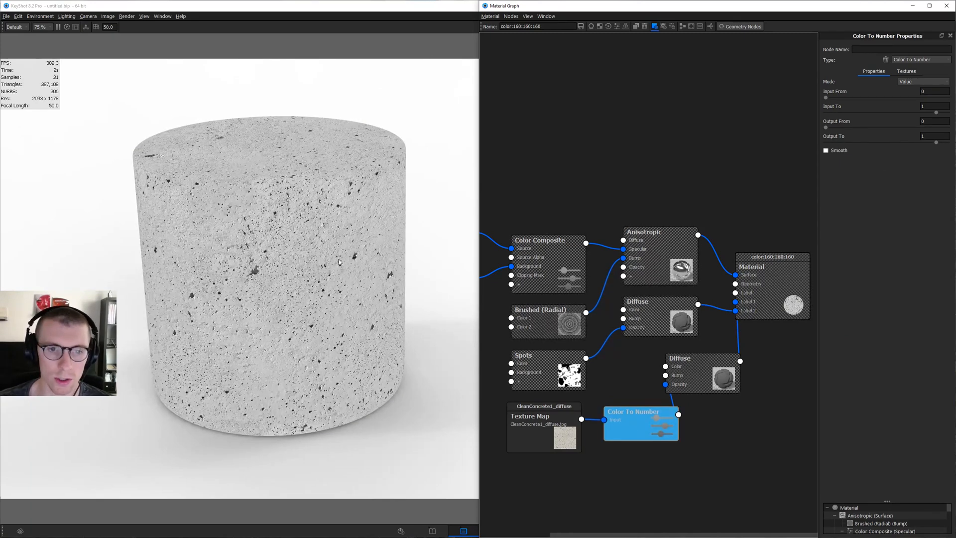
Invert the Color To Number output by setting Output From to 1 and Output To to 0
drag(931, 120, 905, 121)
text(1)
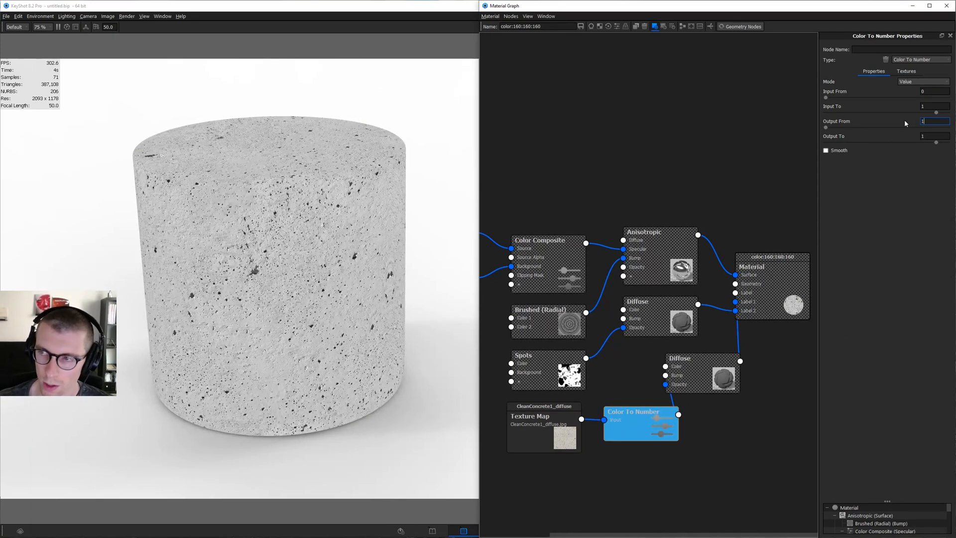
key(Tab)
text(0)
key(Tab)
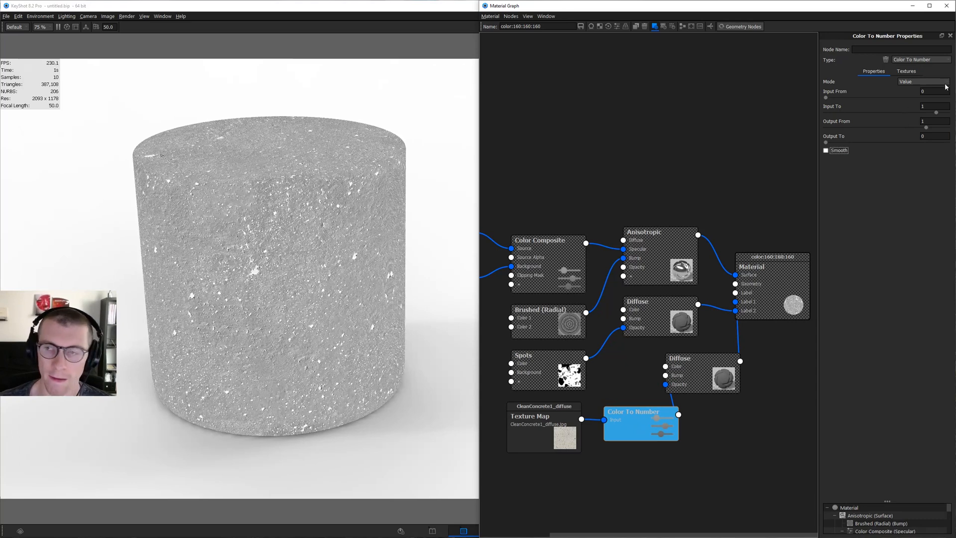
Reduce the concrete mask to sparse specks by setting Color To Number's Input To to 0.01
click(826, 98)
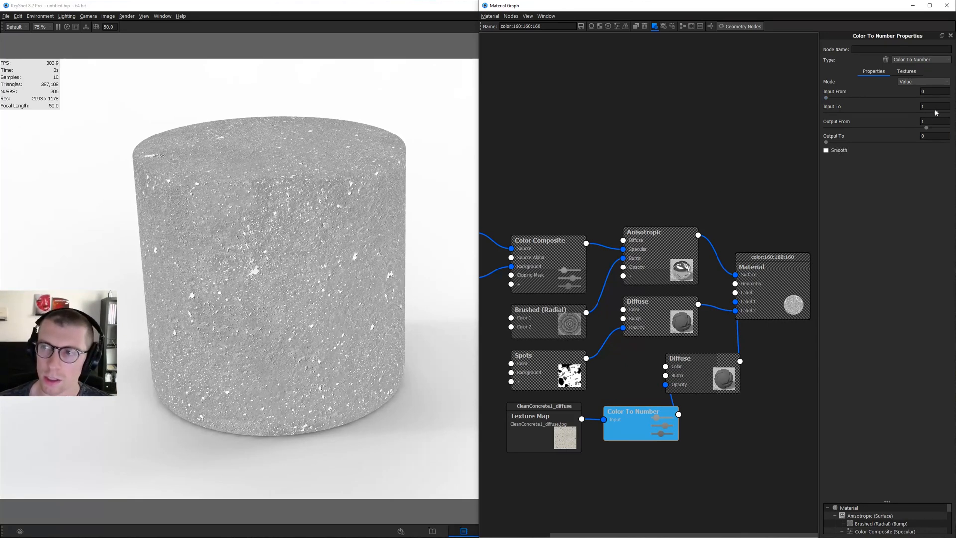
drag(936, 113, 830, 115)
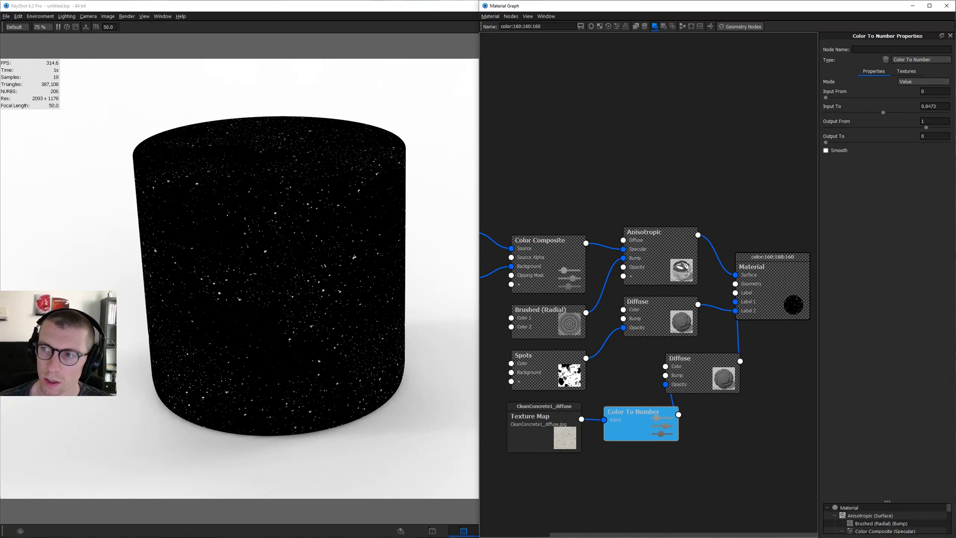
double_click(929, 106)
text(0.01)
key(Return)
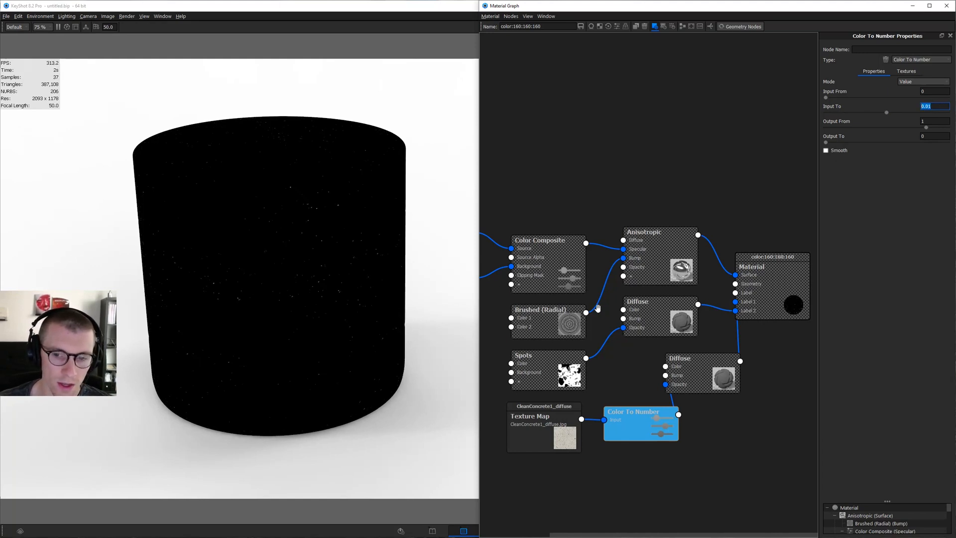
Scale the concrete texture to 300 mm wide with its linked height
click(537, 420)
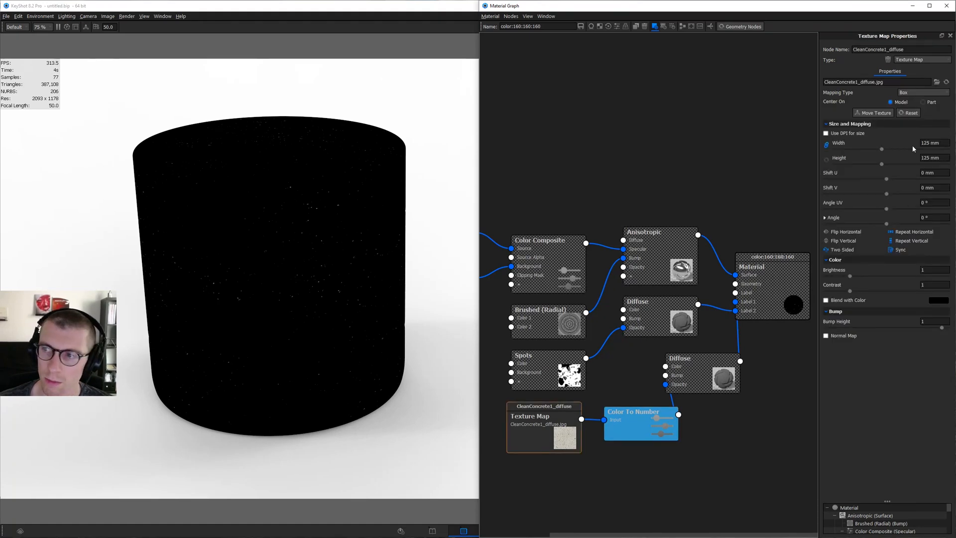
text(300)
key(Return)
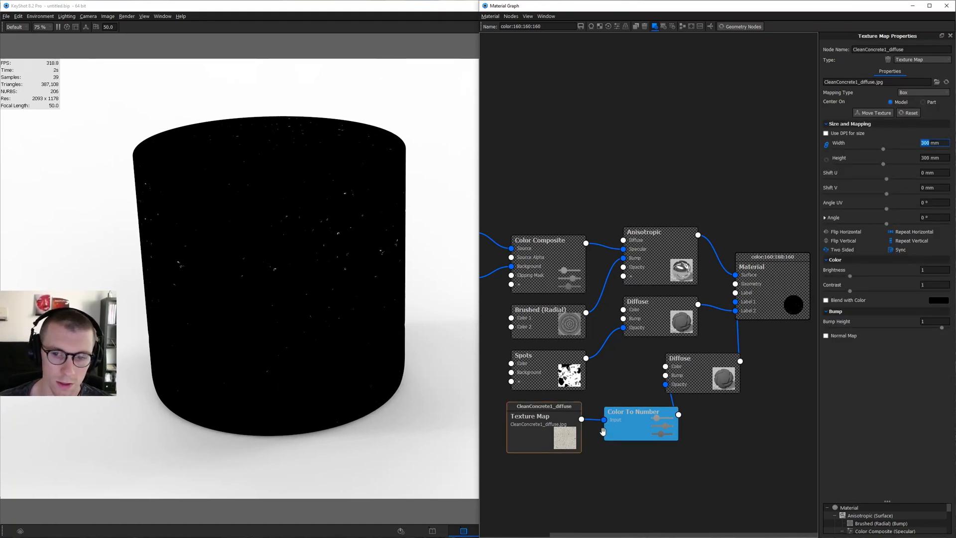
Shift the concrete texture downward and slightly sideways on the container, and end its isolated preview
click(875, 113)
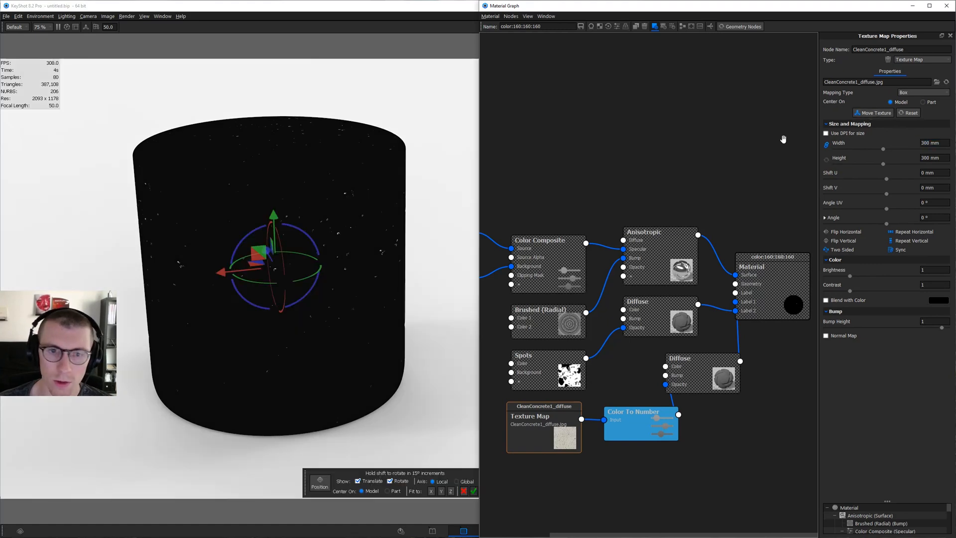
drag(272, 215, 266, 263)
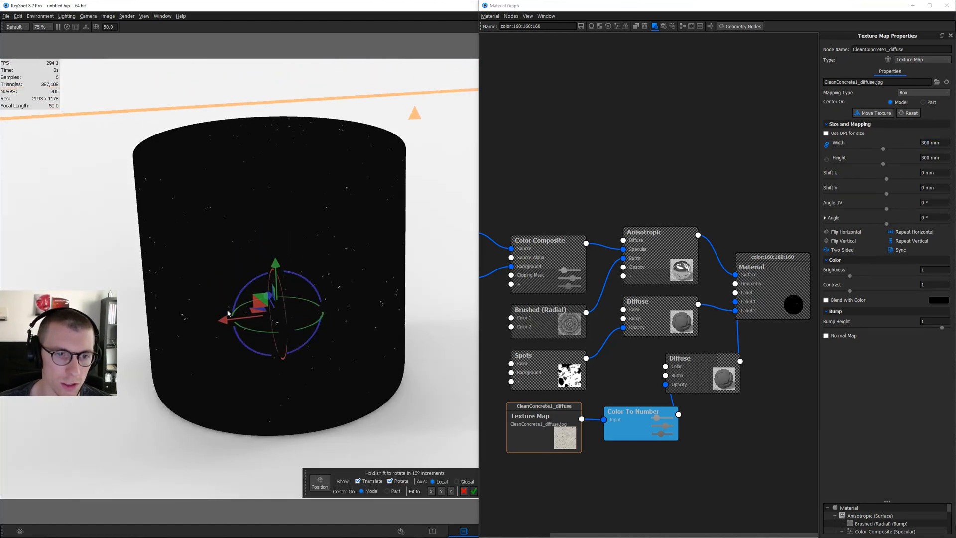
drag(209, 322, 202, 321)
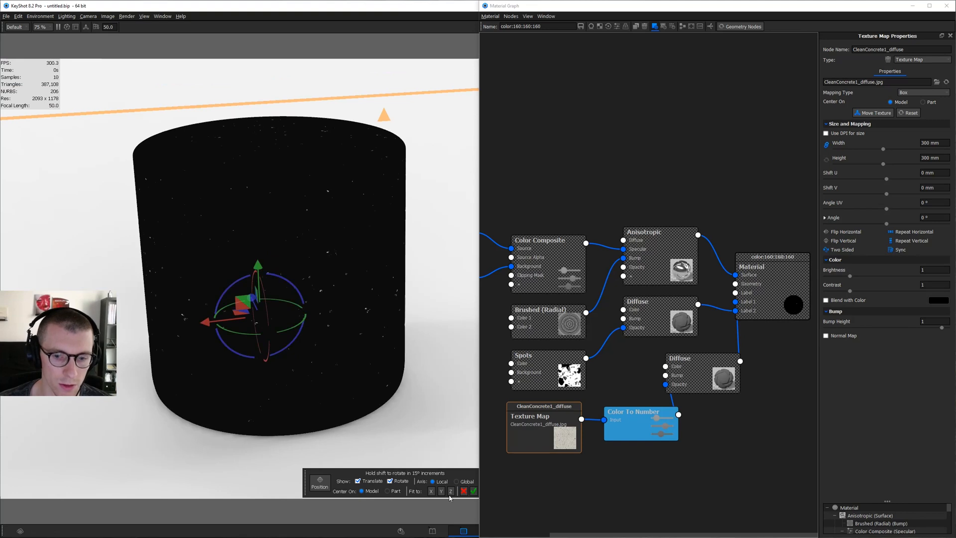
click(477, 491)
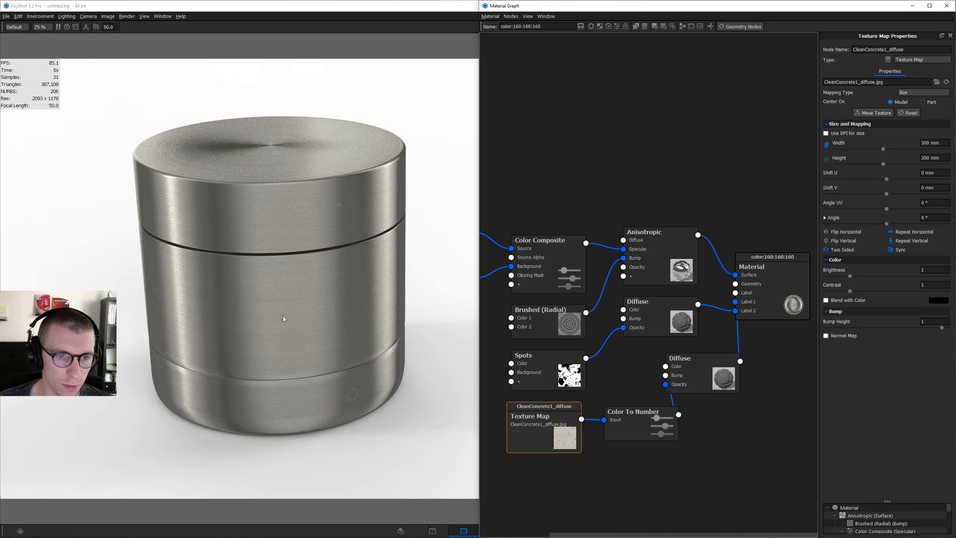
Set the dark-speck label's Diffuse color to a dark warm gray with hue 41°, saturation 7% and value 22%
click(715, 355)
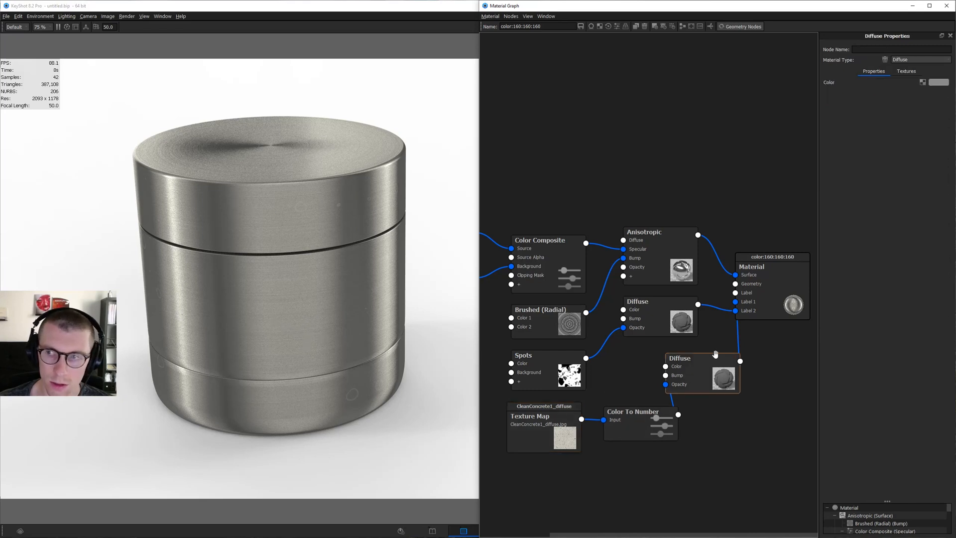
click(938, 83)
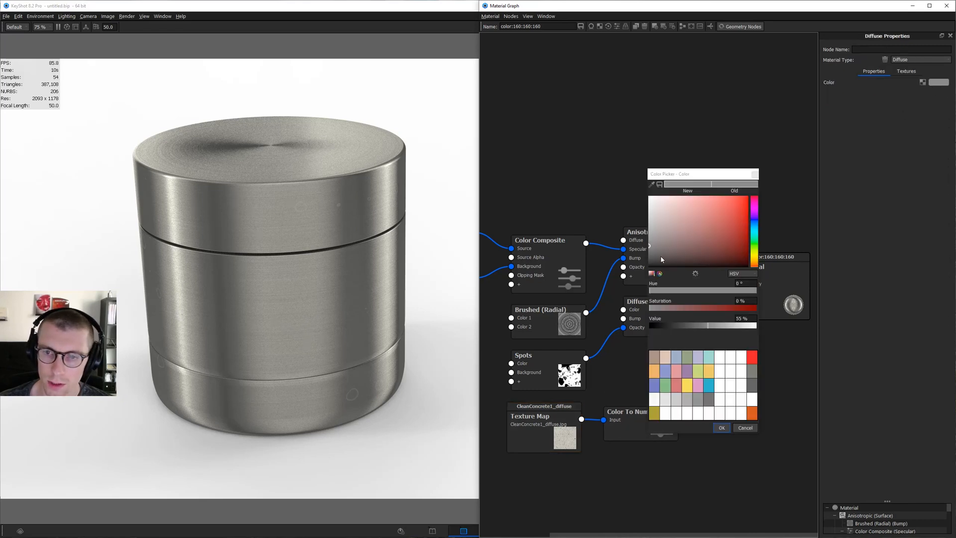
click(673, 325)
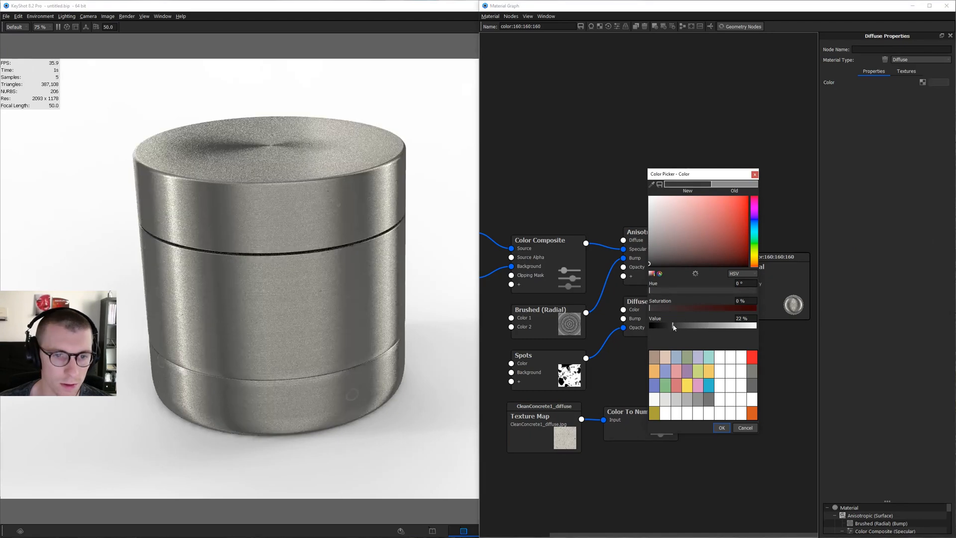
click(663, 307)
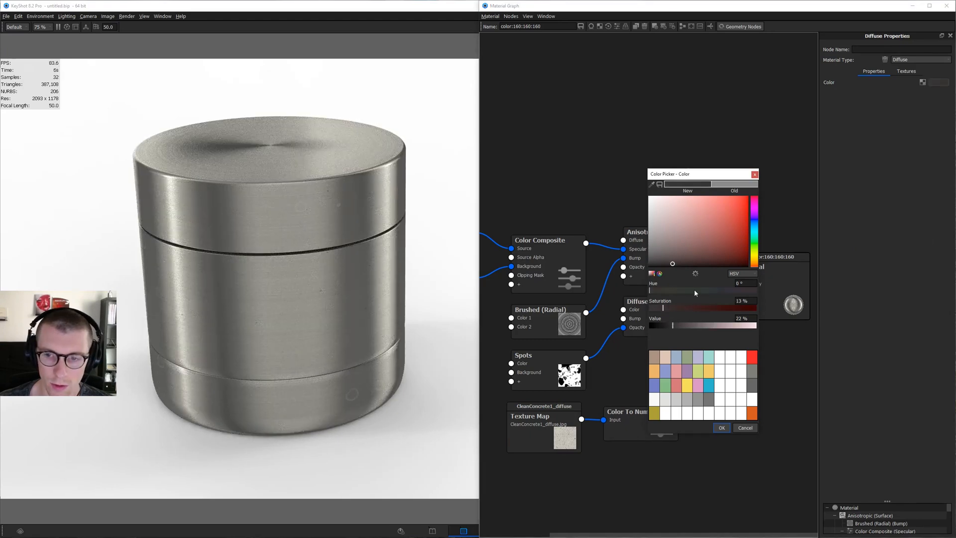
drag(754, 267, 754, 259)
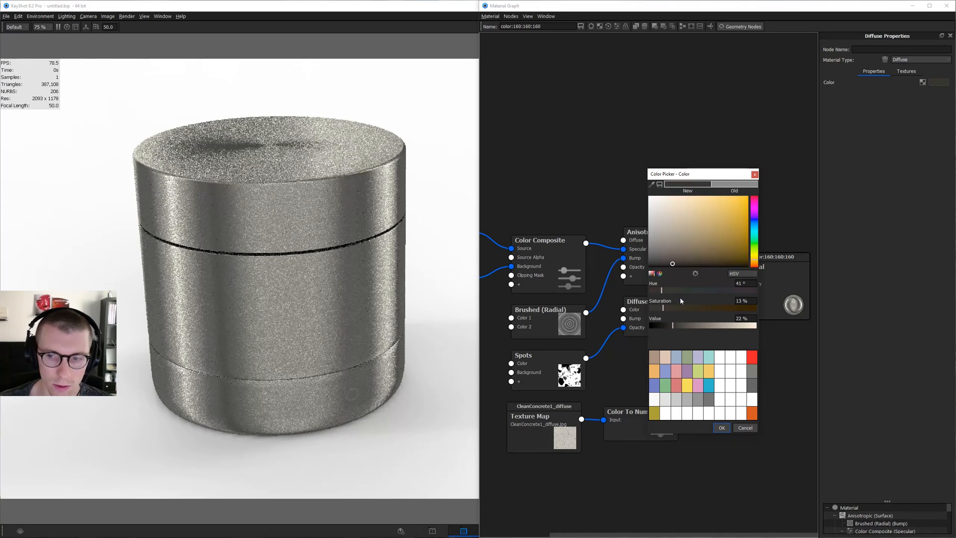
click(657, 307)
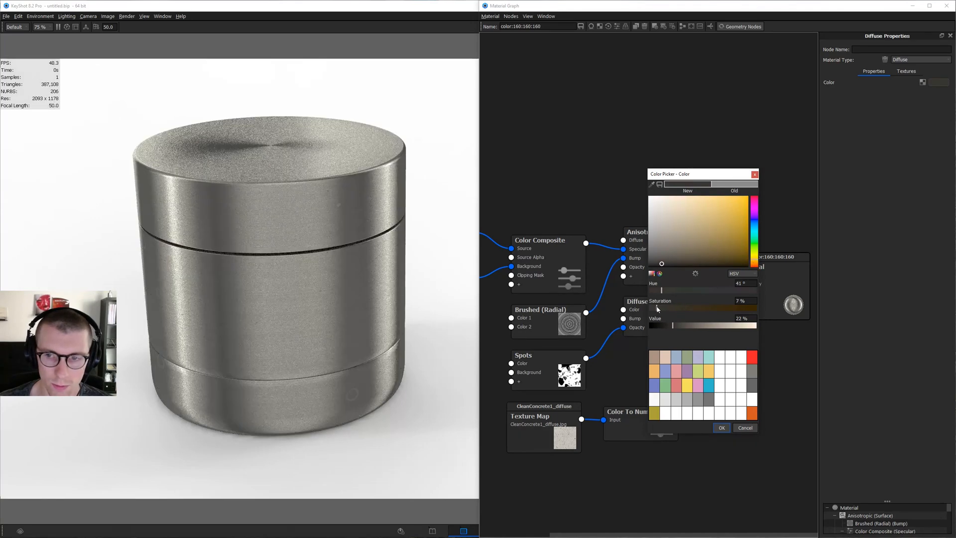
click(721, 428)
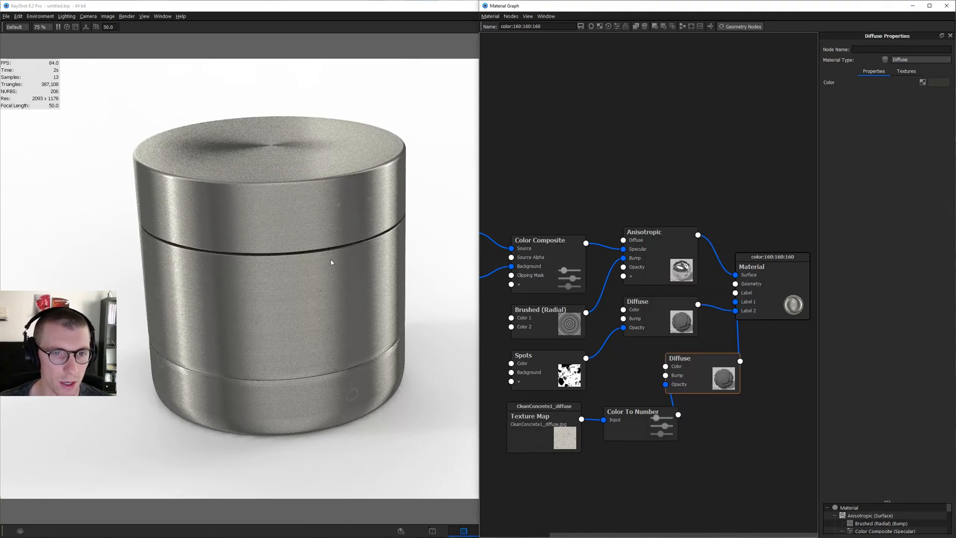
Add the hockey-ice texture from the texture library to the material graph as an unconnected node, and close the library
key(alt+Tab)
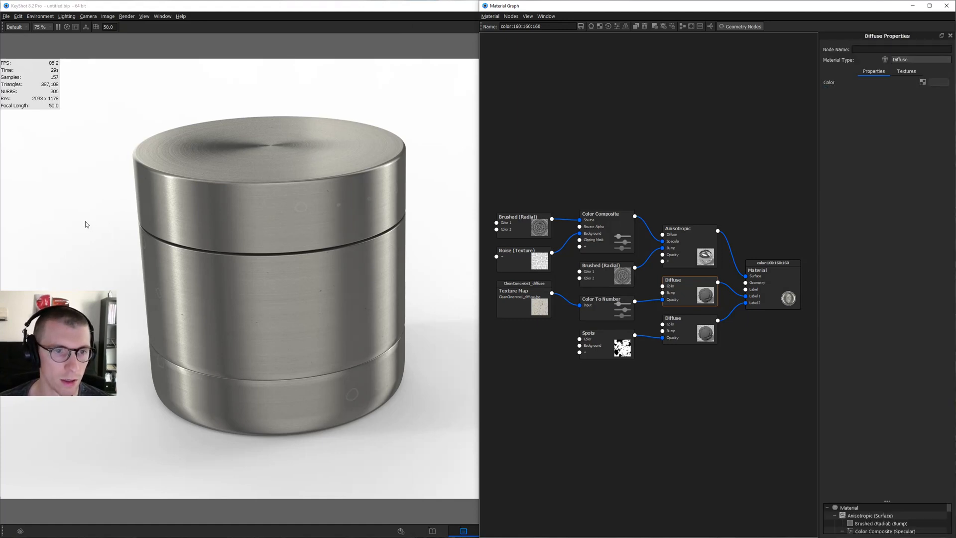
key(m)
click(60, 47)
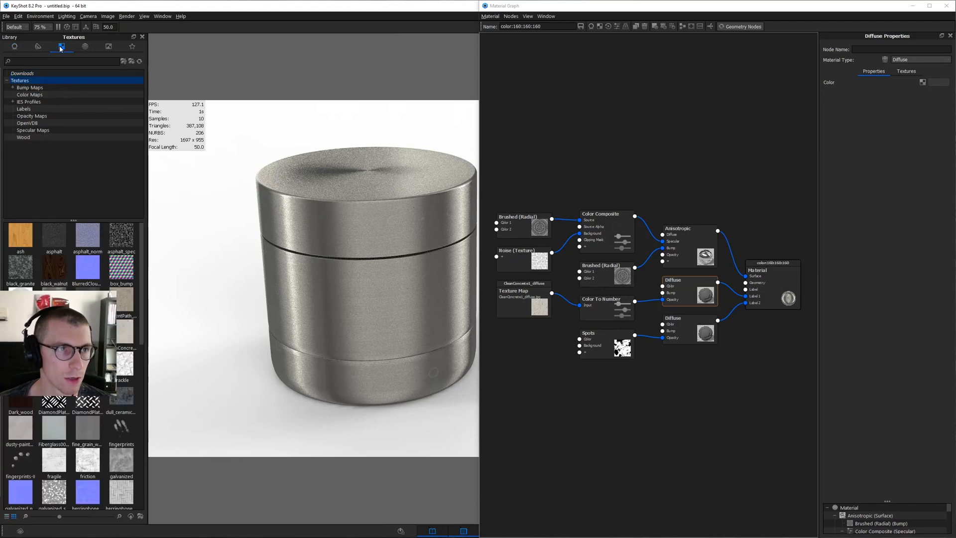
scroll(91, 426, down, 10)
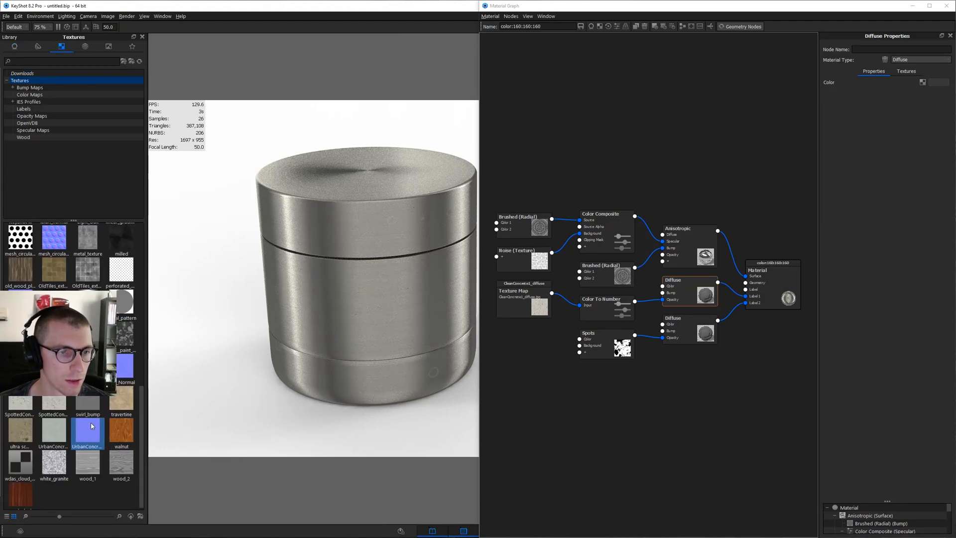
scroll(91, 426, up, 5)
drag(54, 429, 524, 204)
key(m)
click(143, 36)
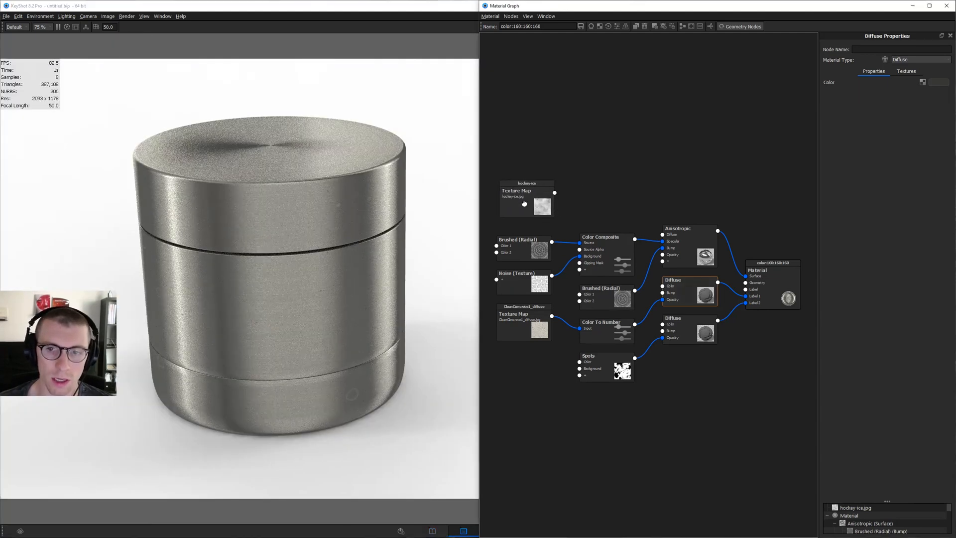
Preview the hockey-ice texture in isolation and check its mapping seams on the side of the container
double_click(524, 202)
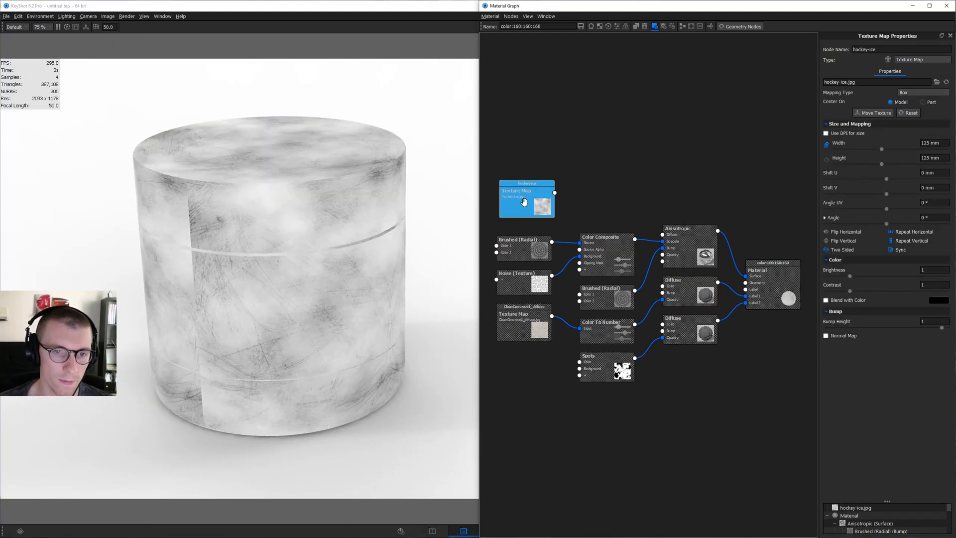
drag(215, 225, 223, 214)
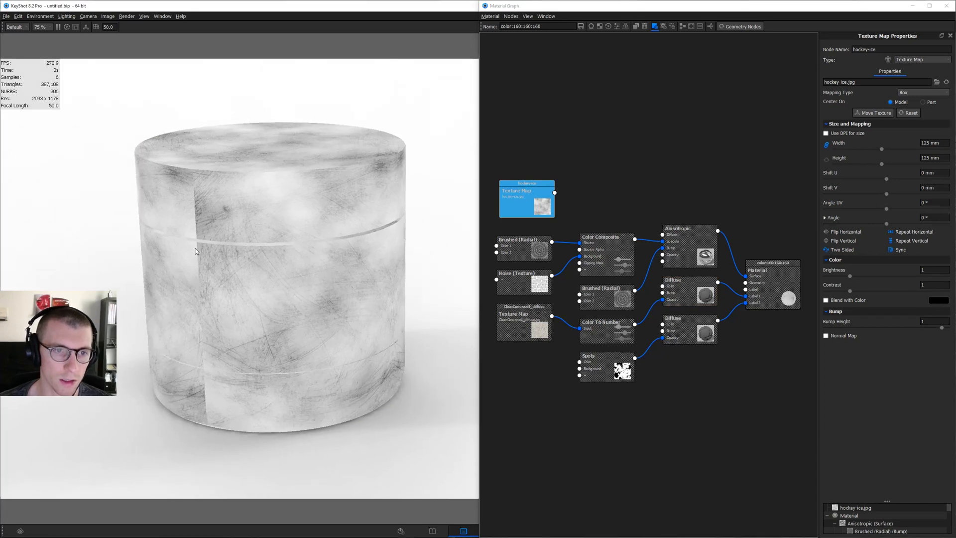
double_click(540, 186)
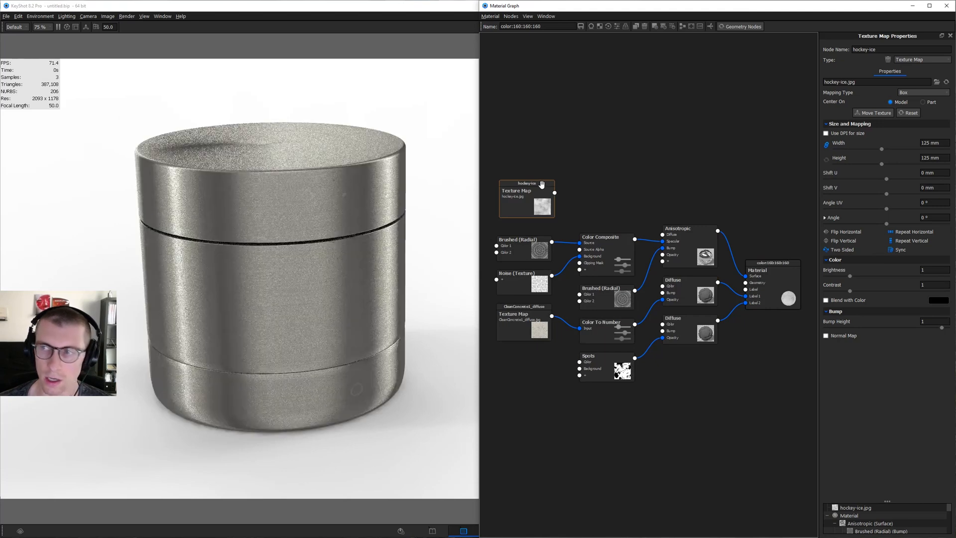
Change the hockey-ice texture's type to Tri-Planar, check it in isolation, and place its node above the brushed texture nodes
click(915, 60)
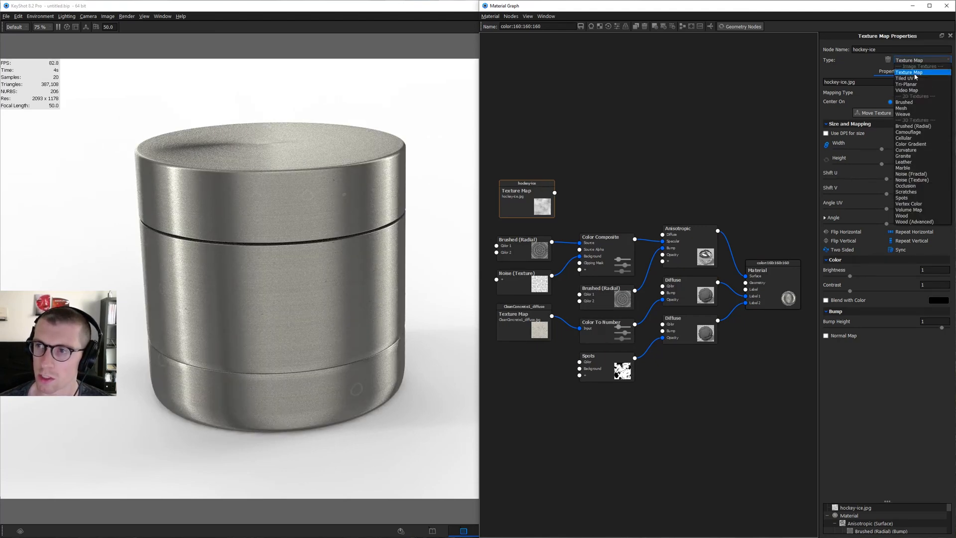
click(906, 85)
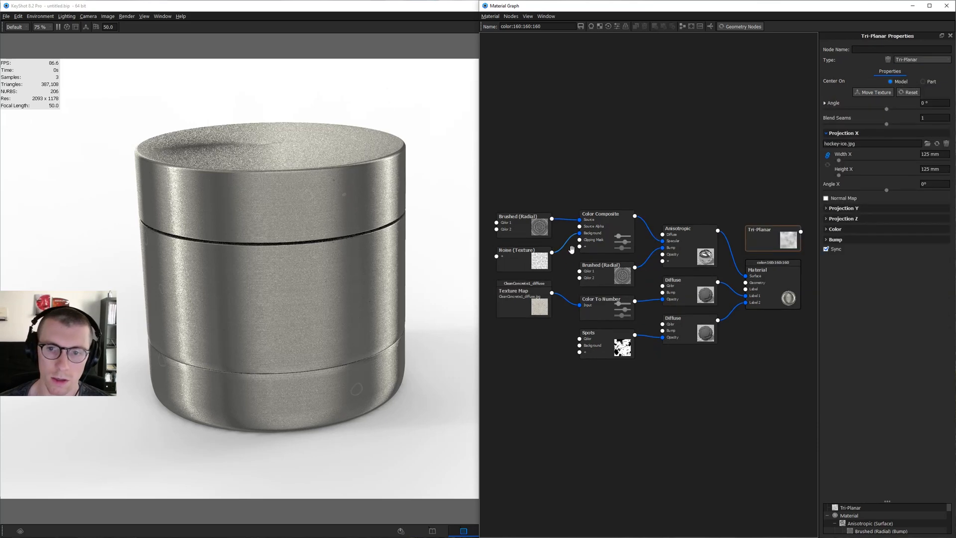
drag(764, 239, 559, 187)
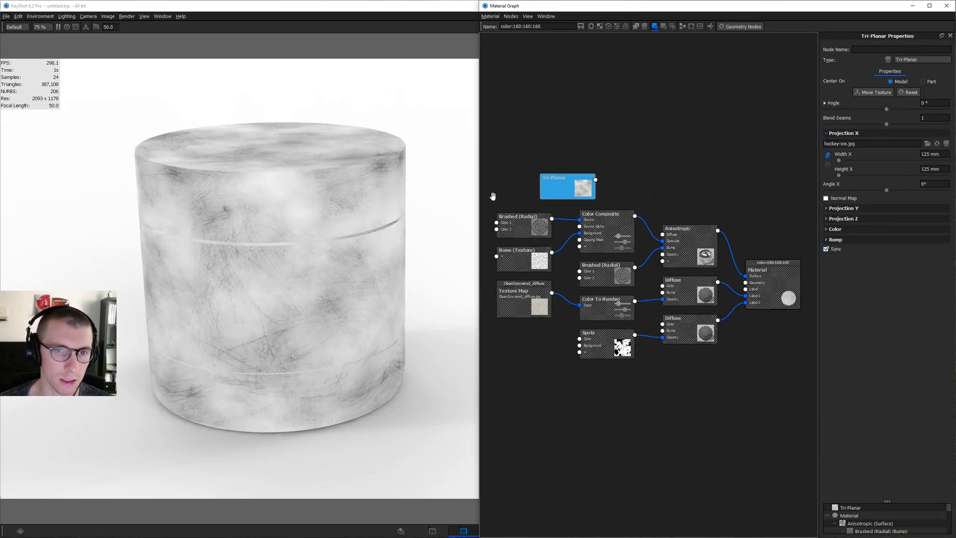
key(c)
drag(552, 176, 528, 165)
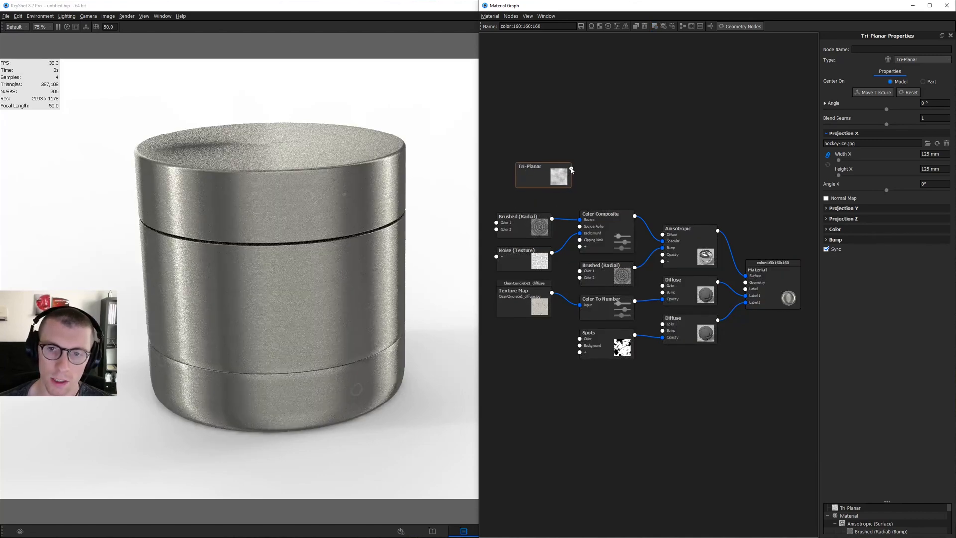
Make room around the Anisotropic node and insert a second Color Composite between the existing composite and its Specular input
drag(607, 224, 609, 228)
drag(673, 237, 699, 216)
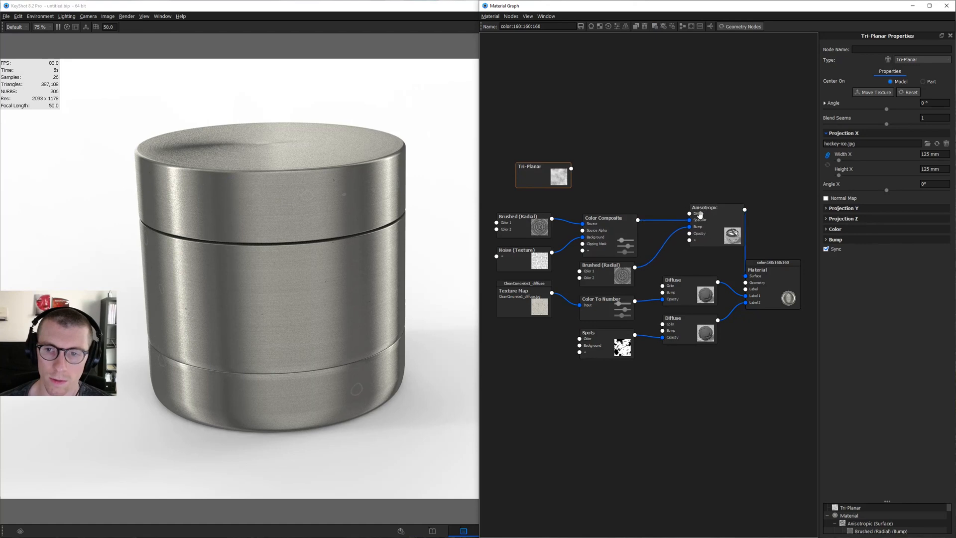
drag(615, 226, 604, 221)
right_click(664, 220)
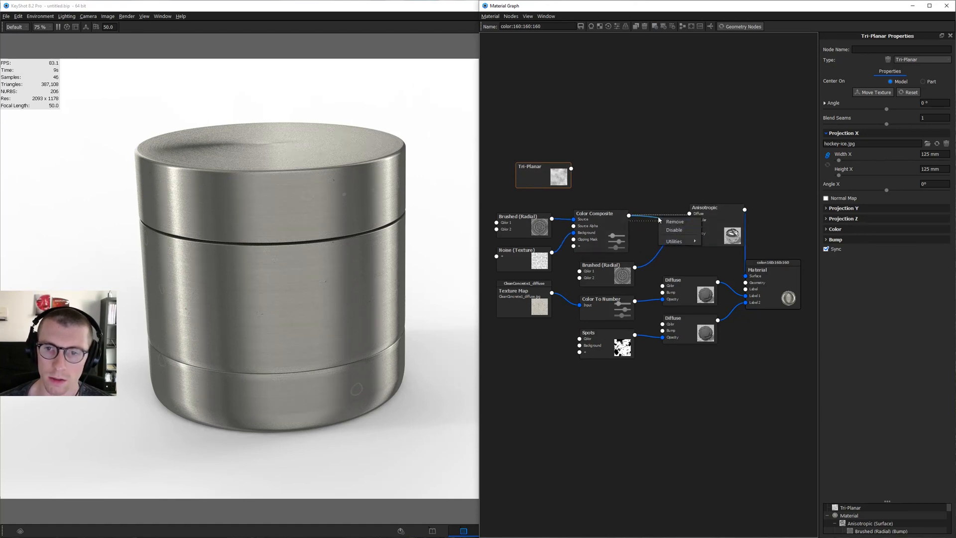
mouse_move(674, 242)
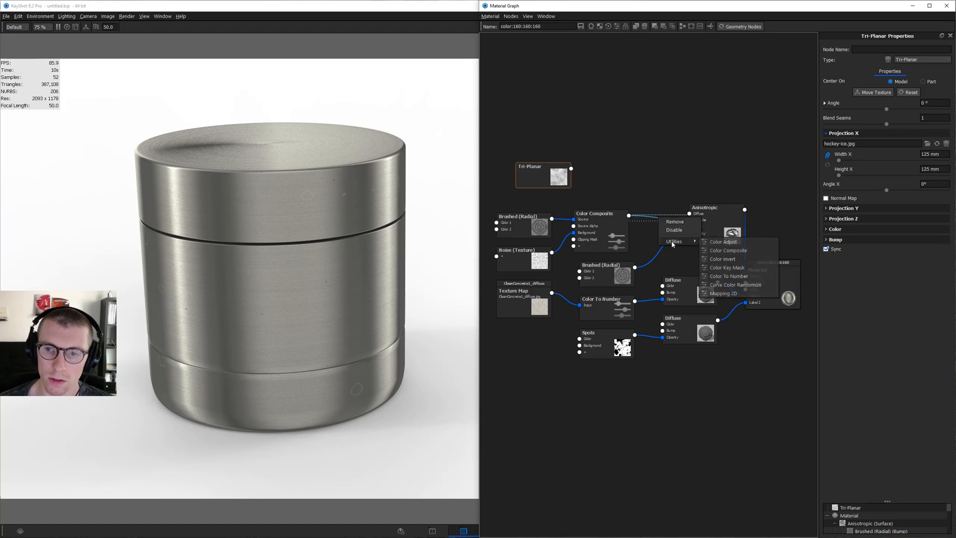
click(727, 251)
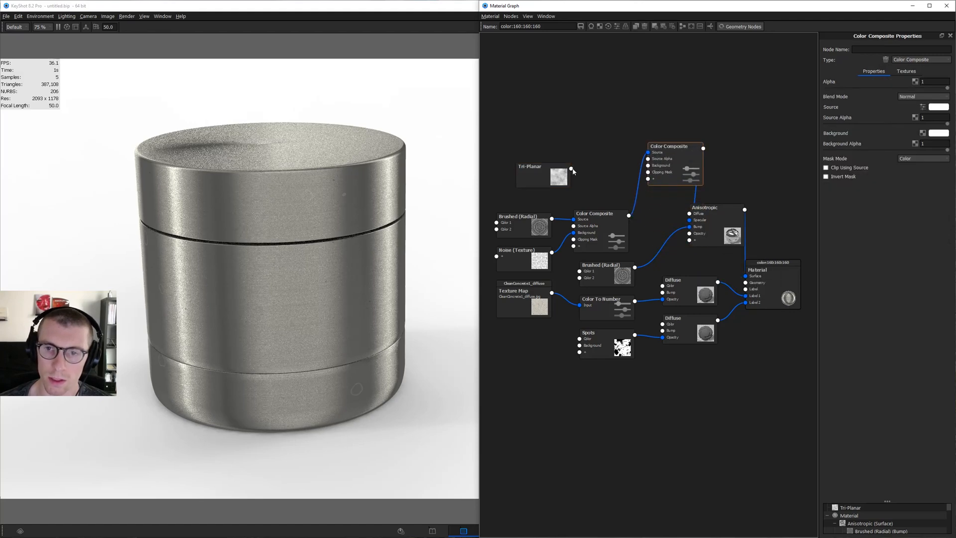
Connect the Tri-Planar texture to the new Color Composite's Background and set the blend mode to Multiply
drag(571, 169, 637, 173)
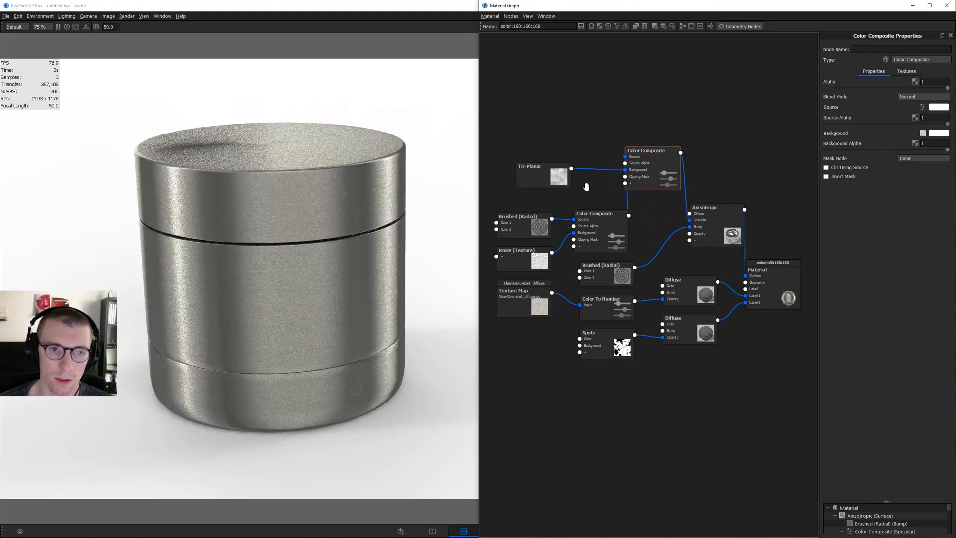
click(909, 96)
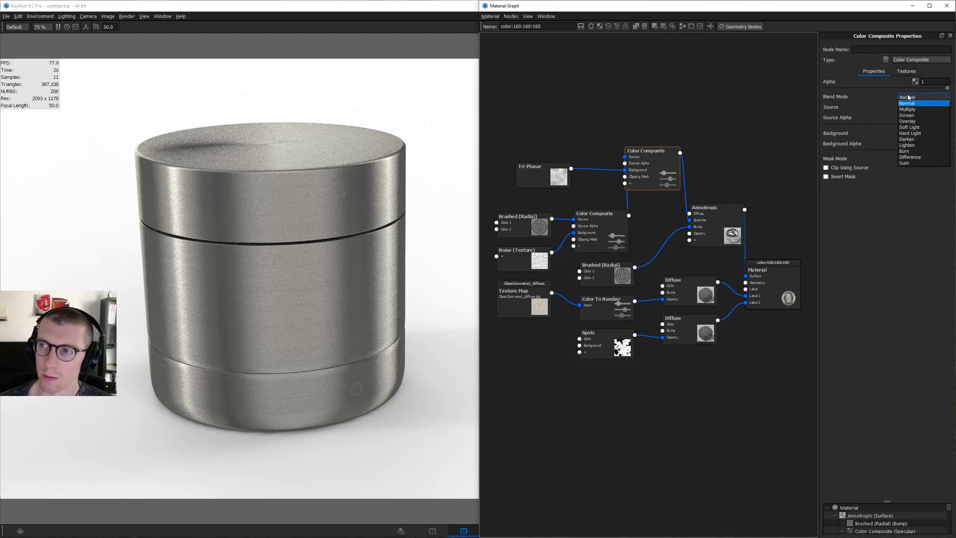
click(907, 109)
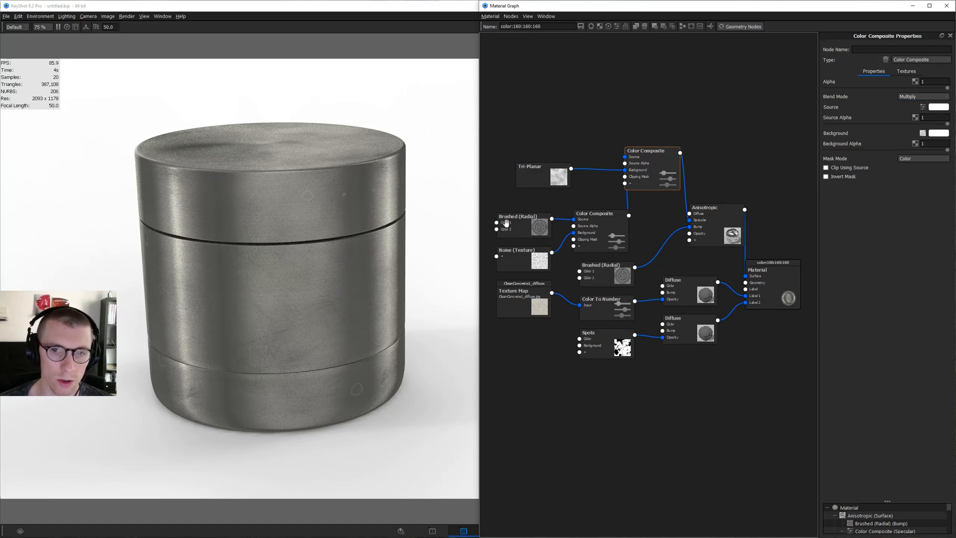
Insert a Color To Number utility between the Tri-Planar texture and the Color Composite's Background input
click(536, 174)
drag(629, 170, 674, 163)
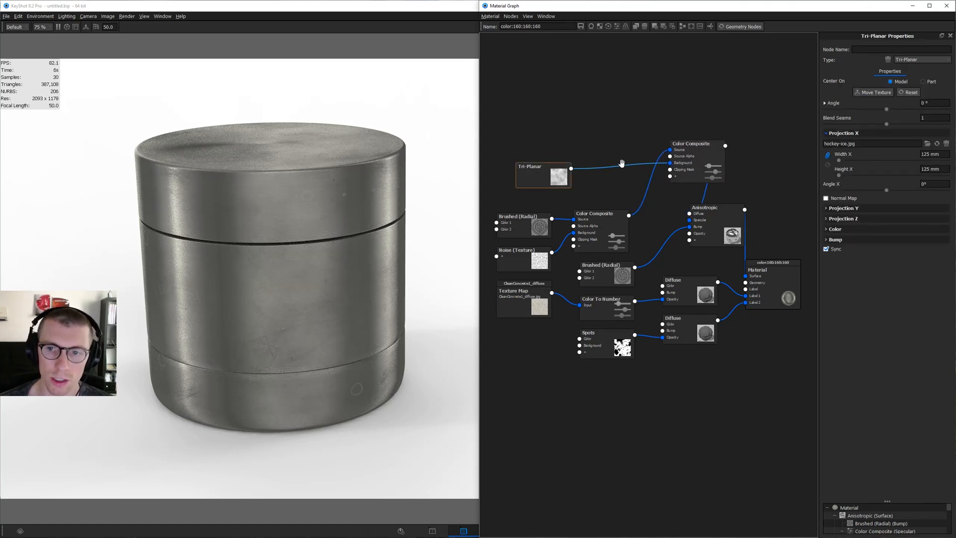
right_click(622, 166)
mouse_move(636, 195)
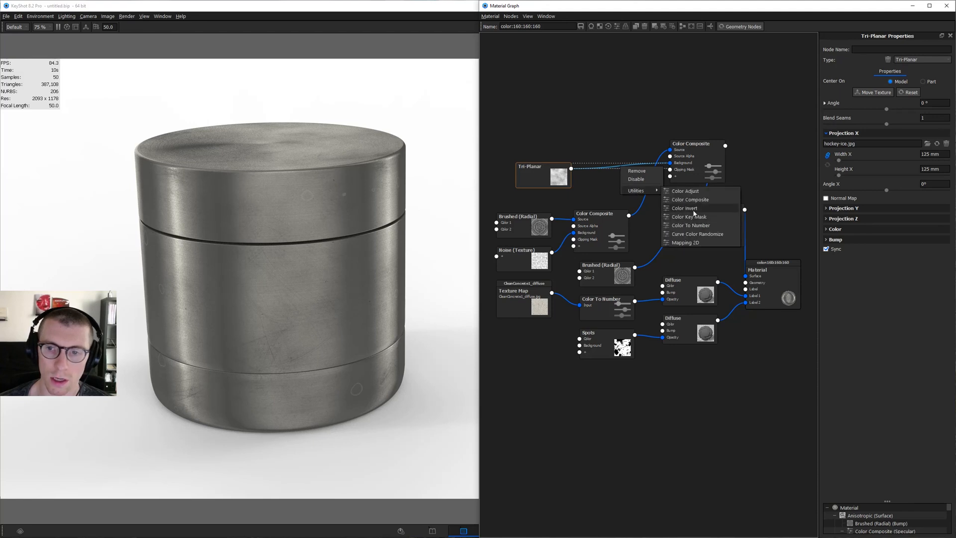
click(691, 225)
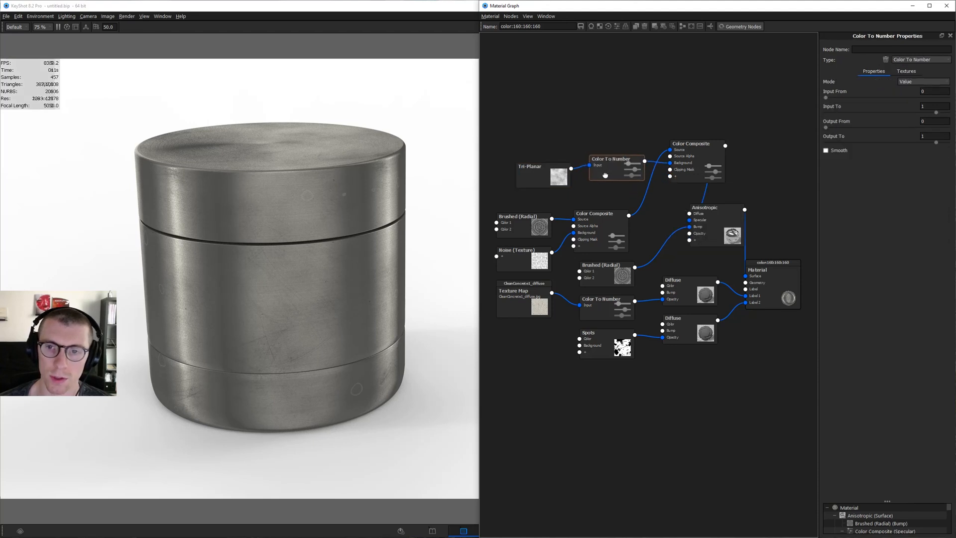
Brighten the hockey-ice map by setting Color To Number's Output To to 1.5 while previewing it in isolation
key(c)
click(934, 136)
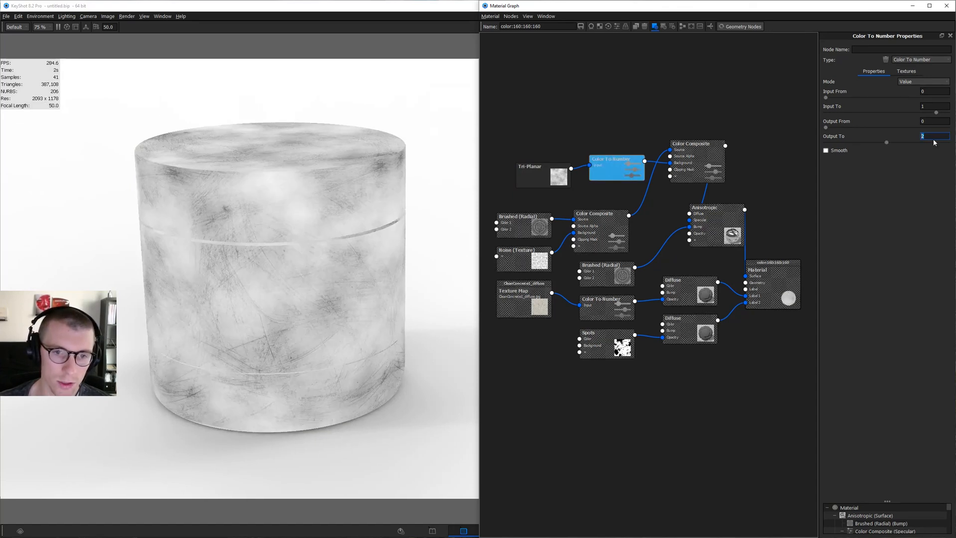
text(2)
key(Return)
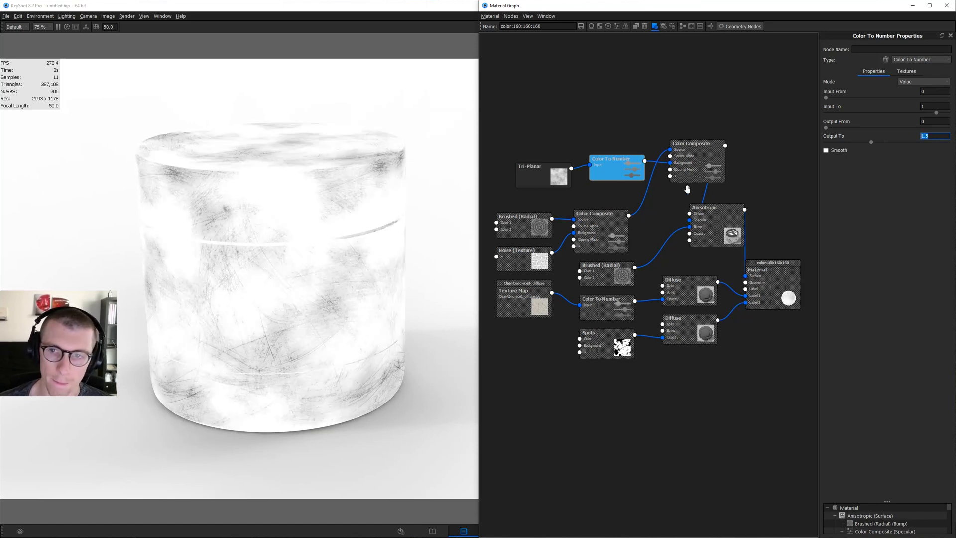
key(c)
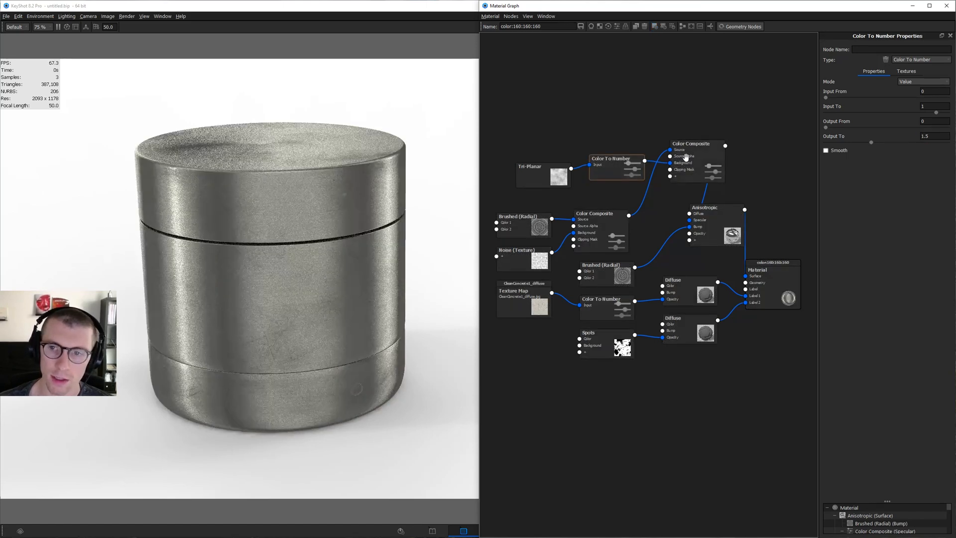
Set the Multiply Color Composite's Background Alpha to 0.3 and tidy the hockey-ice nodes feeding it
click(685, 158)
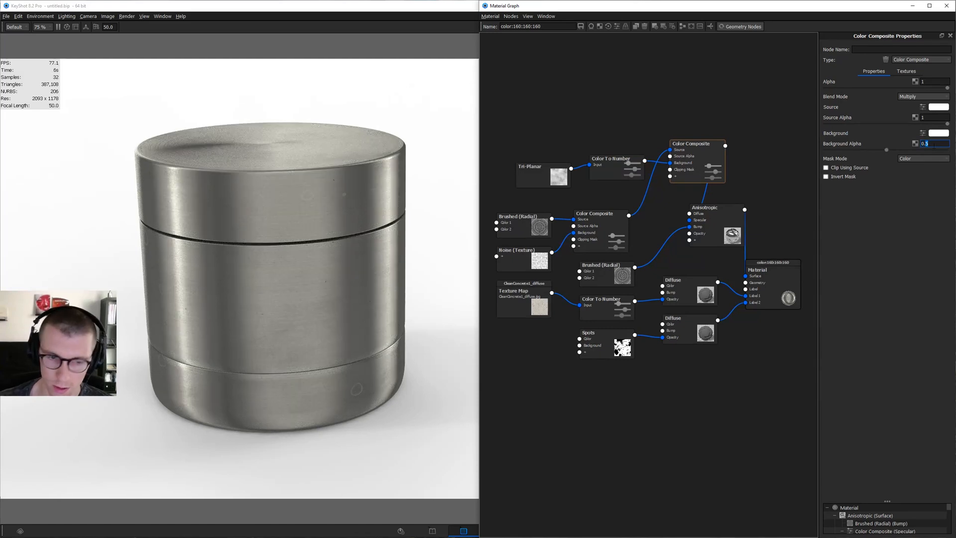
text(3)
key(Return)
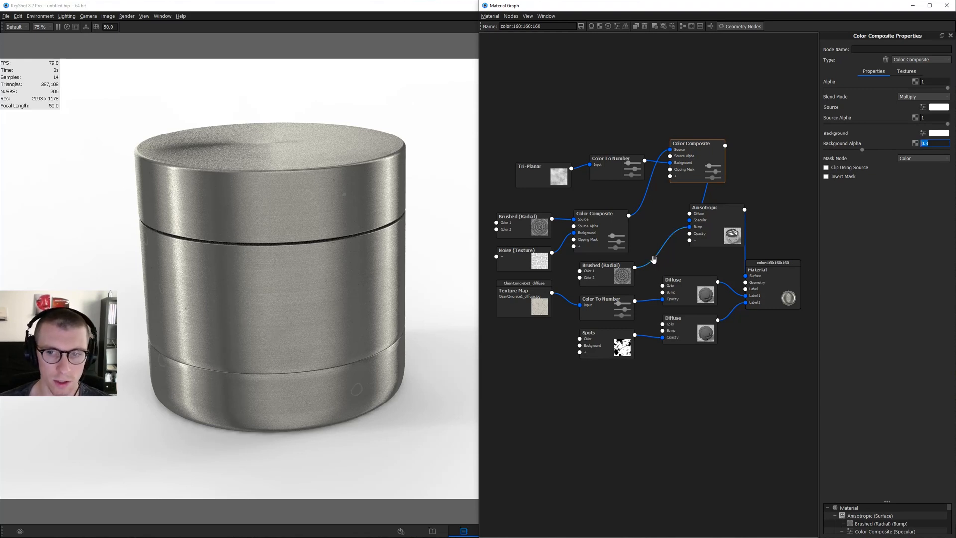
mouse_move(617, 169)
mouse_down()
mouse_move(542, 168)
mouse_move(612, 170)
mouse_up()
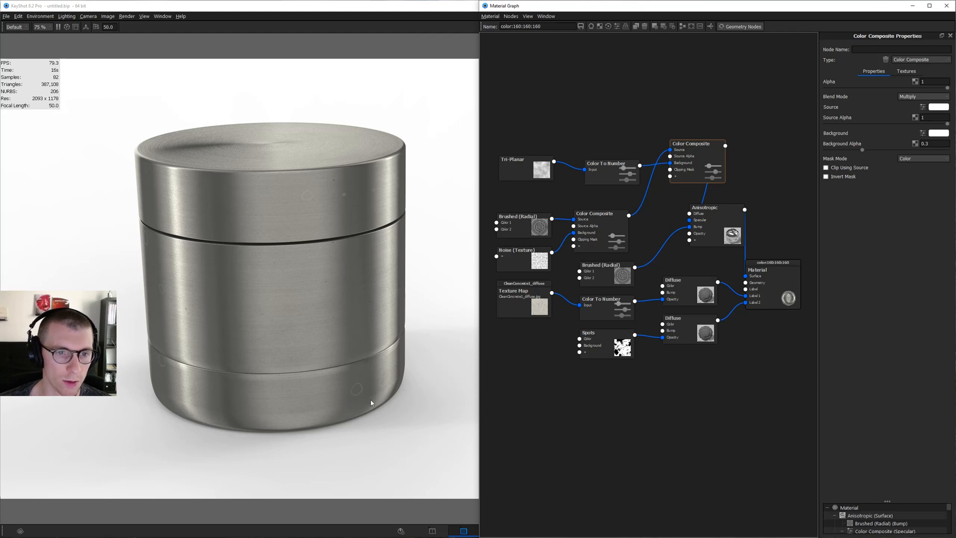
Darken the Spots texture's Color to a Value of 20% and automatically arrange the nodes in the material graph
click(608, 340)
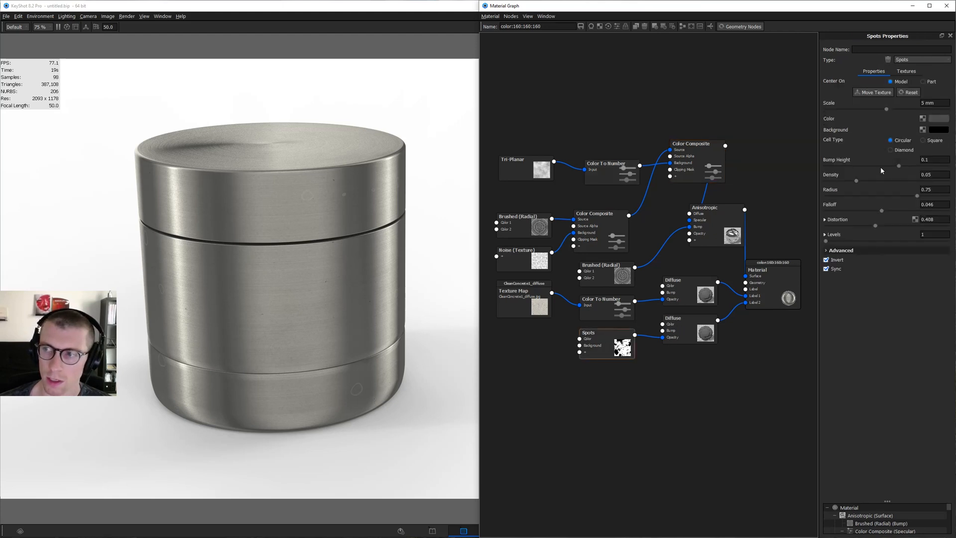
click(939, 119)
drag(747, 322, 725, 322)
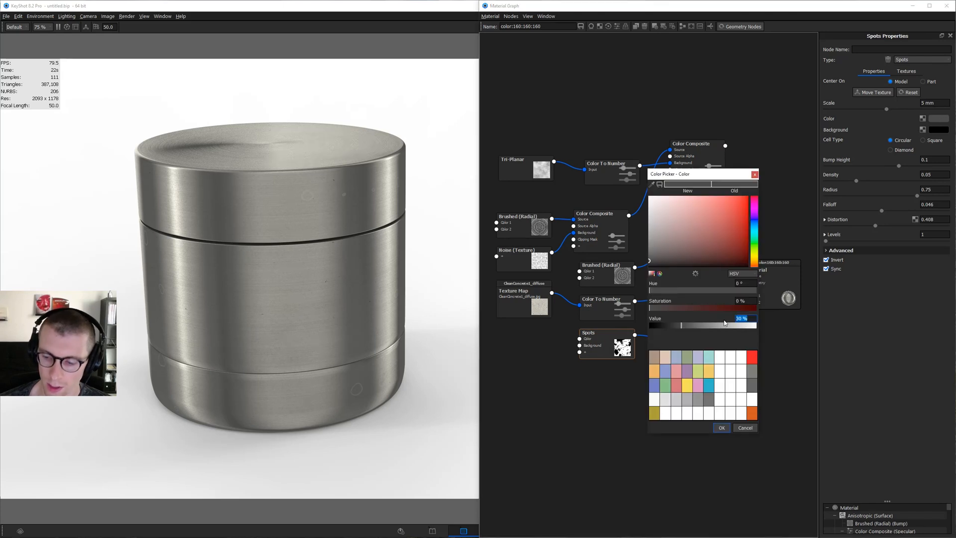
text(20)
key(Return)
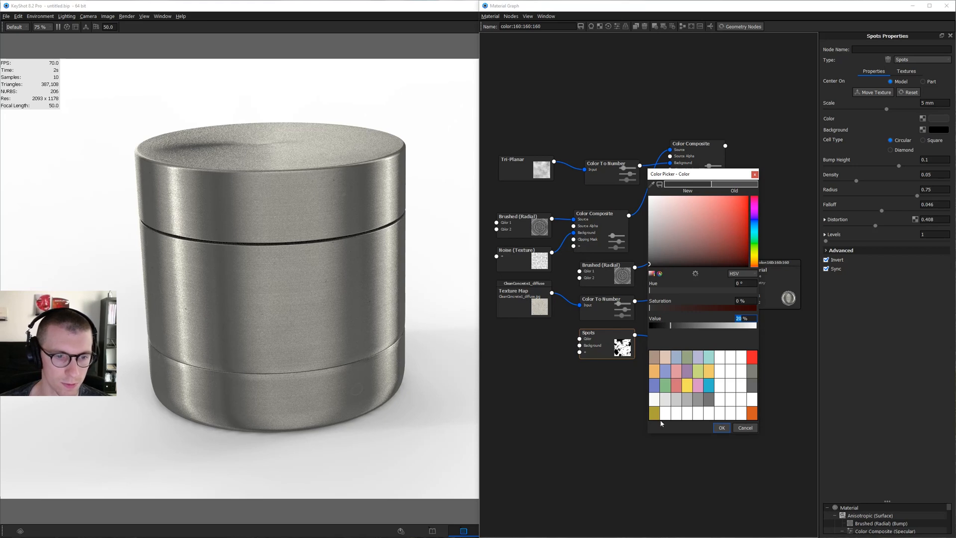
click(722, 428)
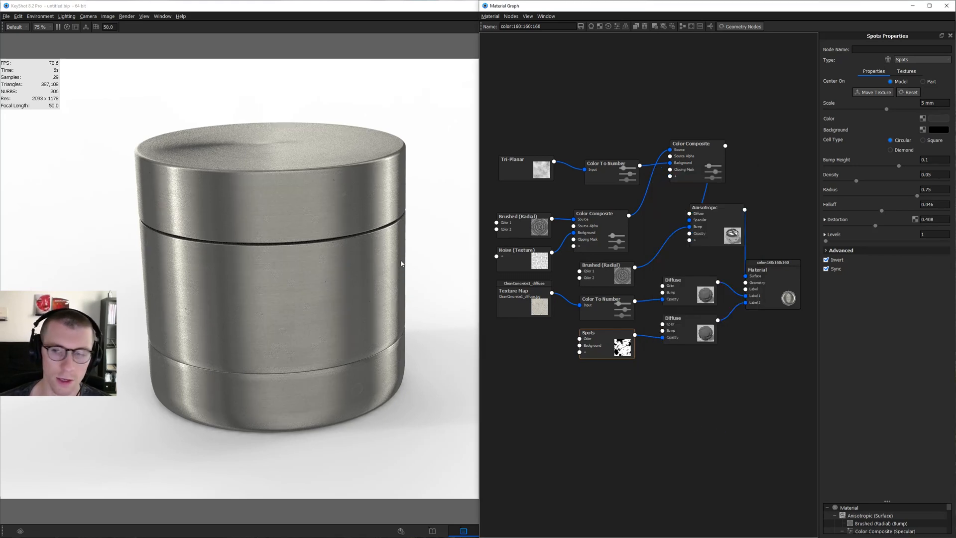
click(682, 27)
scroll(692, 199, down, 1)
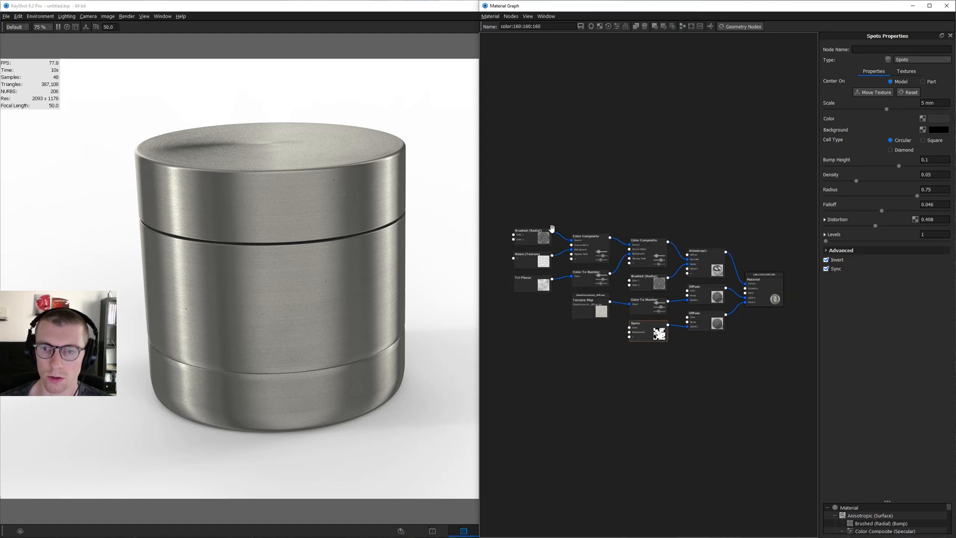
Frame the whole container closely from slightly above and set the camera's focal length to 70
scroll(654, 265, down, 3)
middle_drag(436, 199, 430, 240)
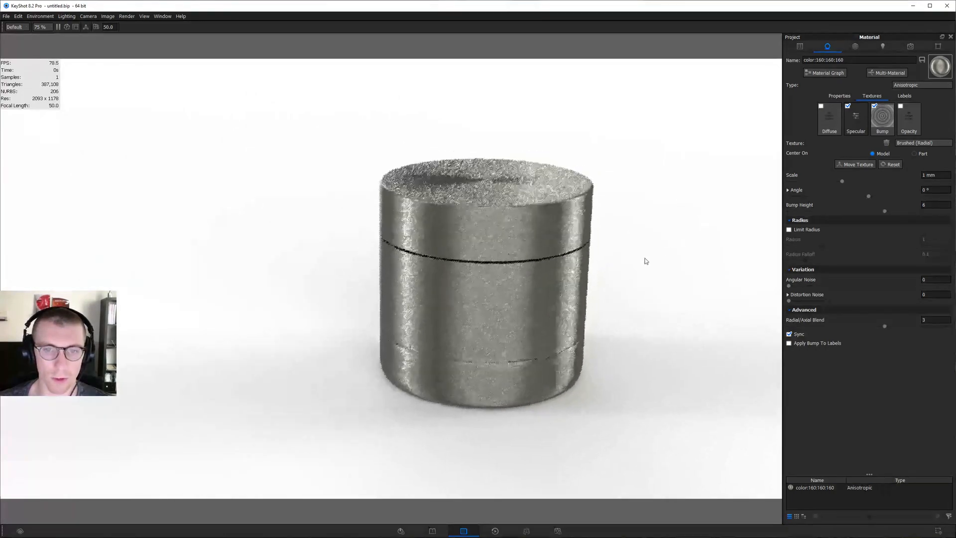
scroll(645, 261, up, 3)
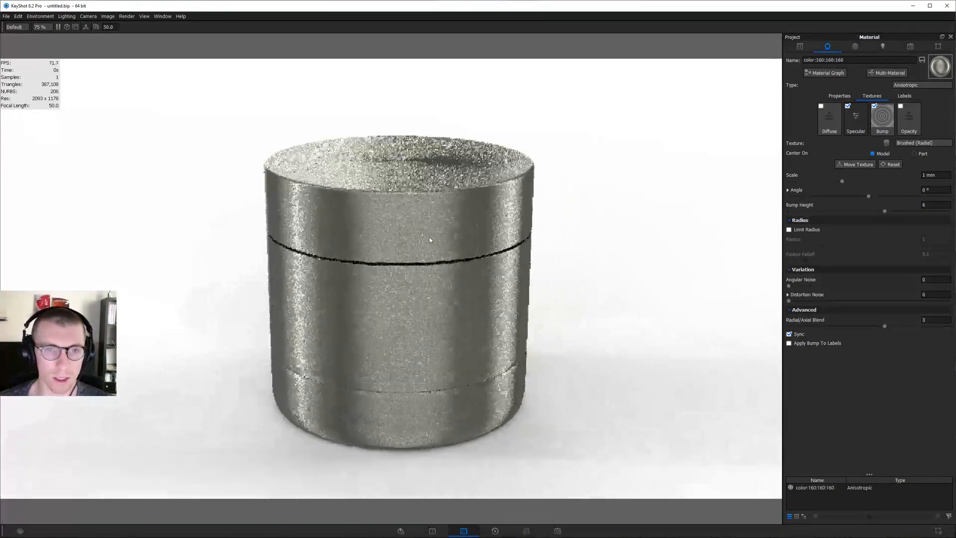
scroll(430, 241, up, 1)
click(106, 27)
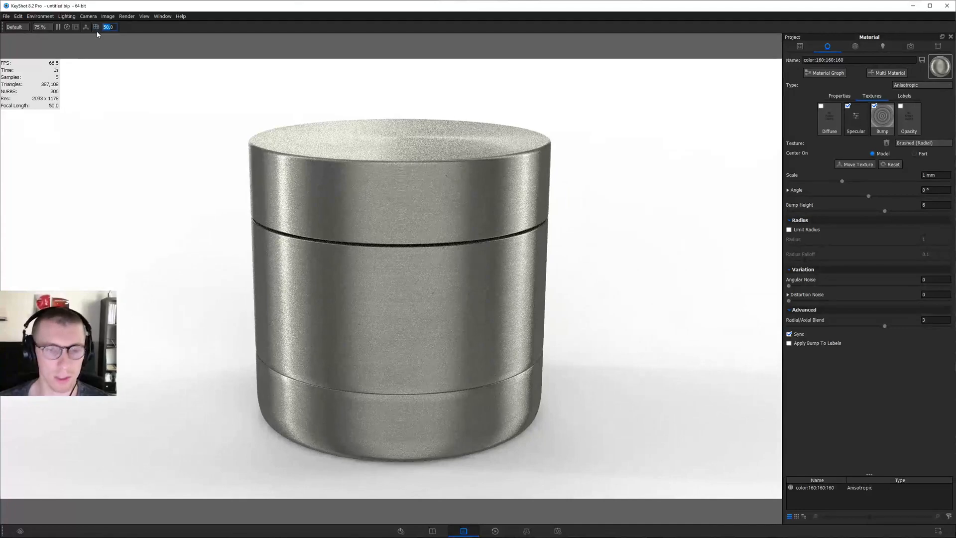
text(70)
key(Return)
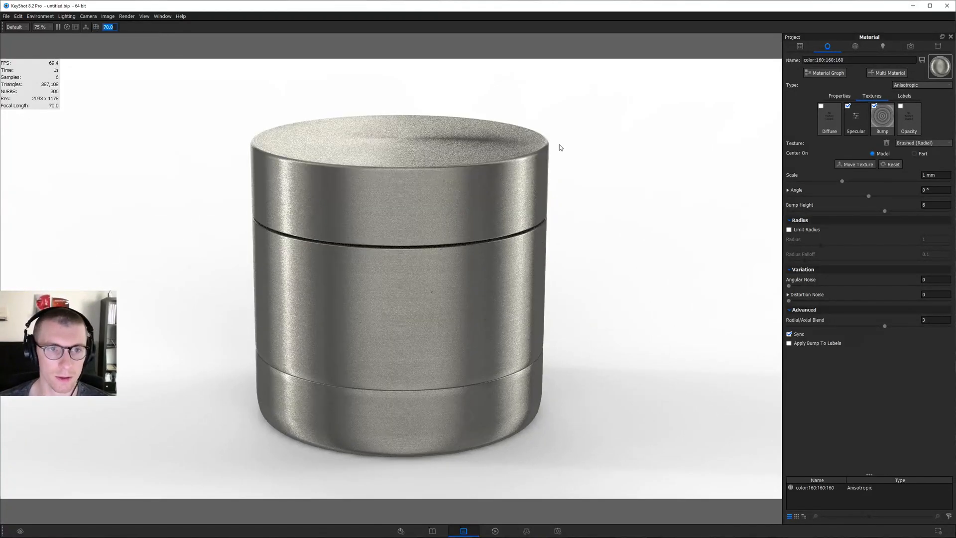
drag(568, 160, 569, 162)
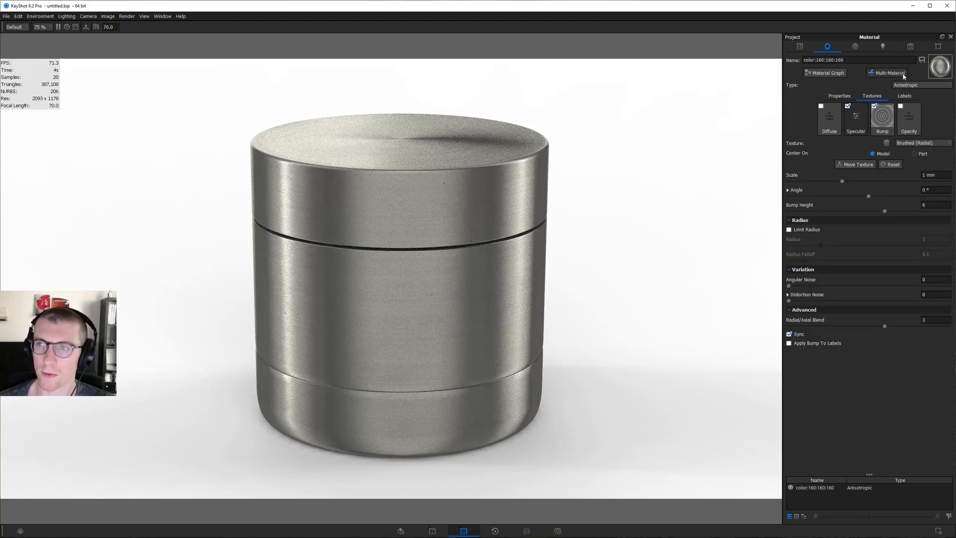
Enable Bloom in the image style with intensity 1, radius 50 px and a threshold of about 0.468
click(936, 48)
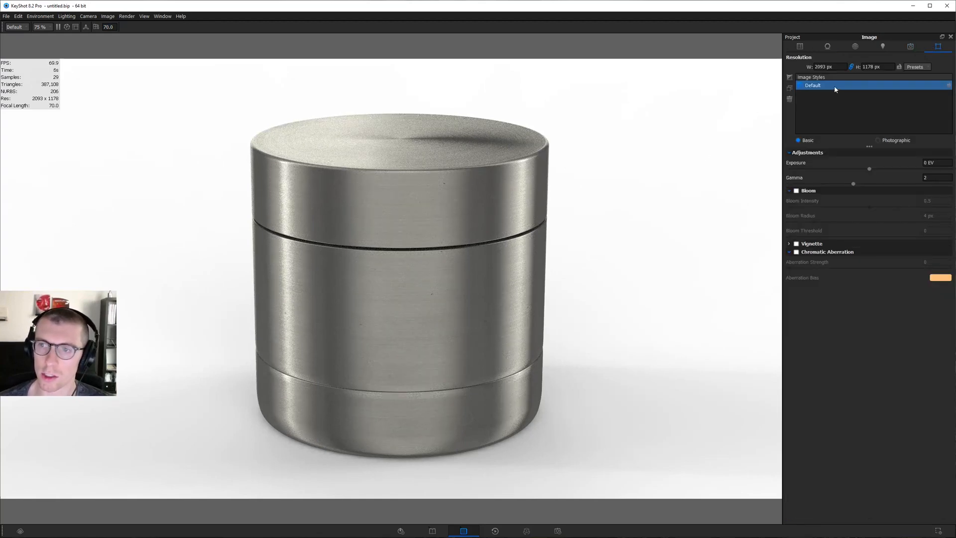
click(796, 190)
click(934, 201)
text(1)
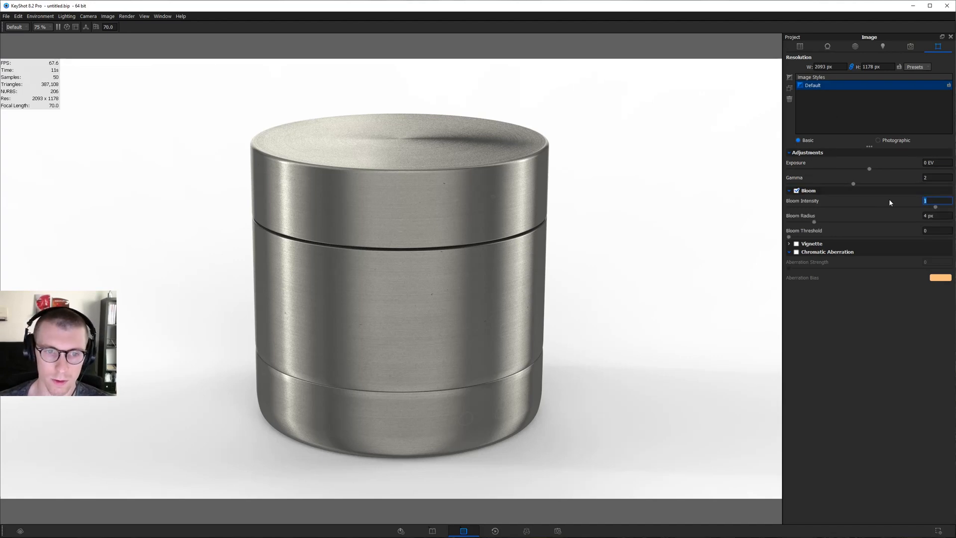
key(Tab)
text(50)
key(Return)
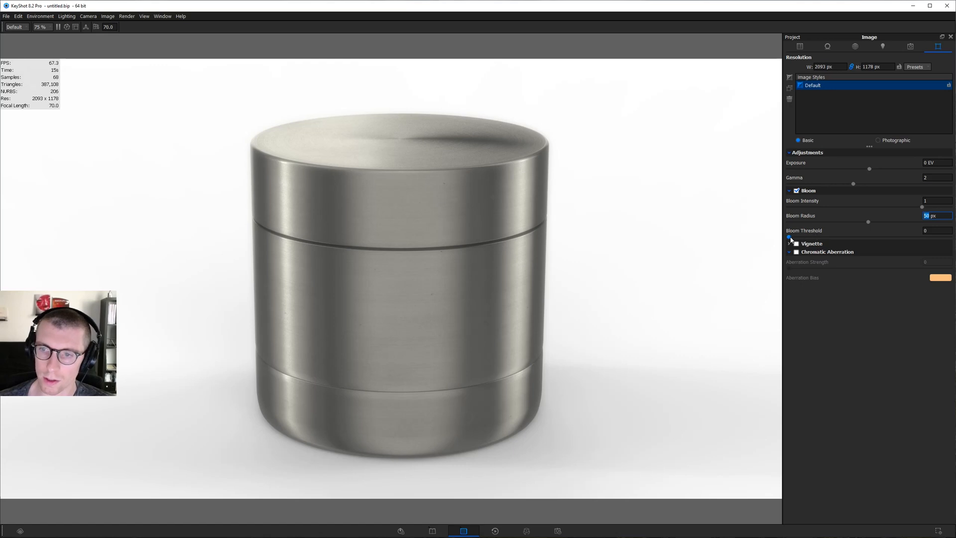
drag(789, 237, 826, 237)
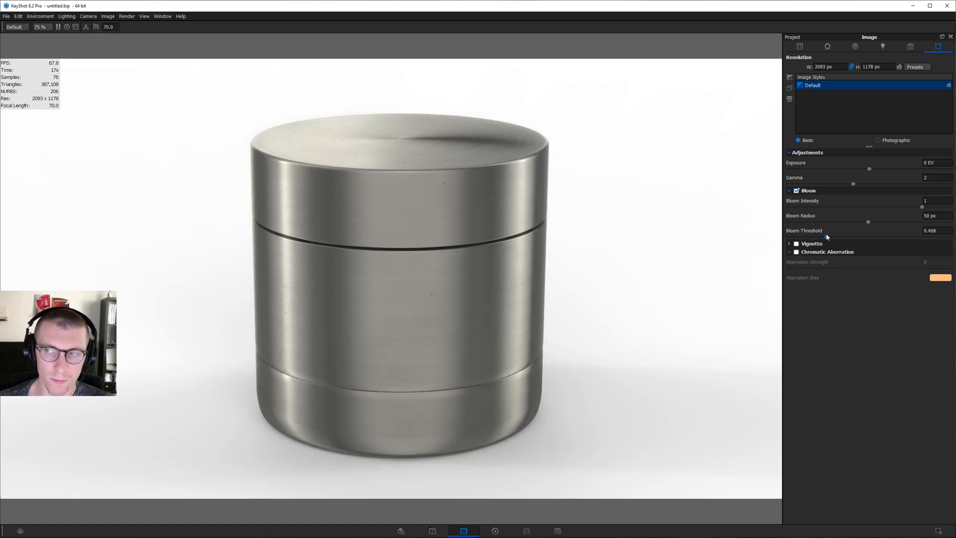
Set the lighting environment's brightness to 1.25 and its contrast to 1.5
click(855, 46)
double_click(933, 219)
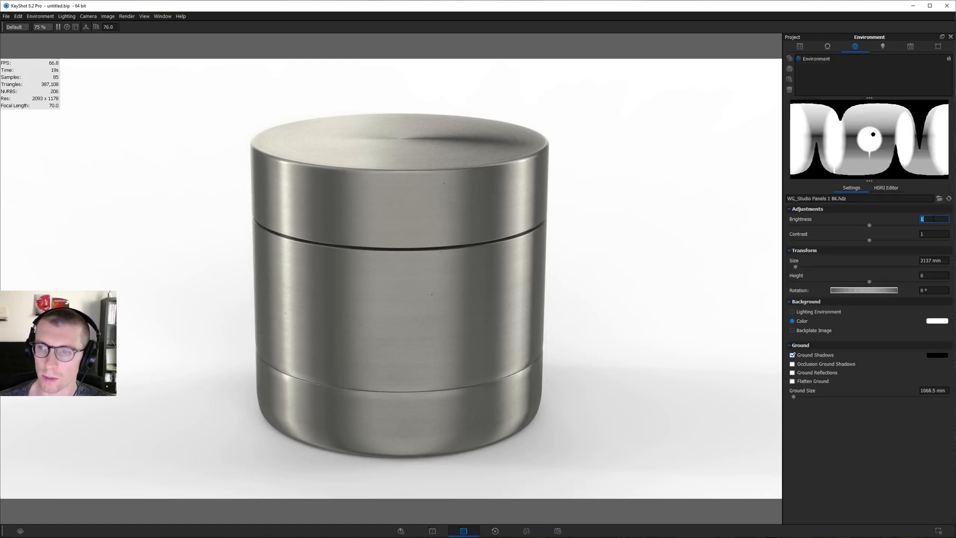
text(1.2)
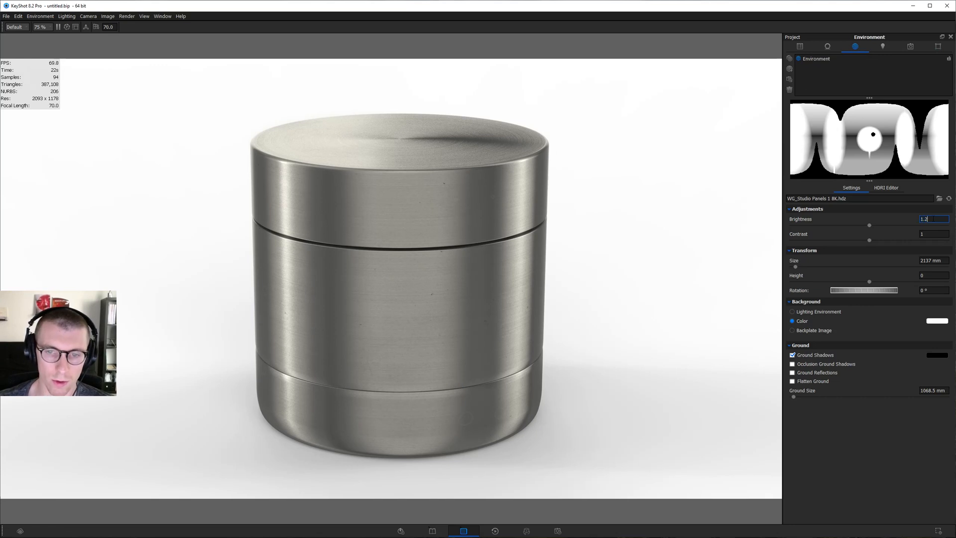
text(5)
key(Return)
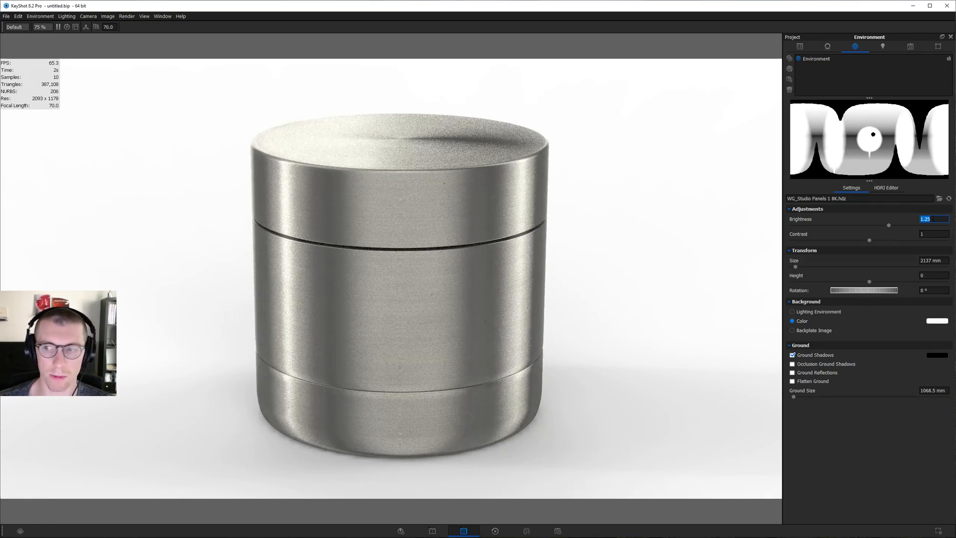
key(Tab)
text(1.5)
key(Return)
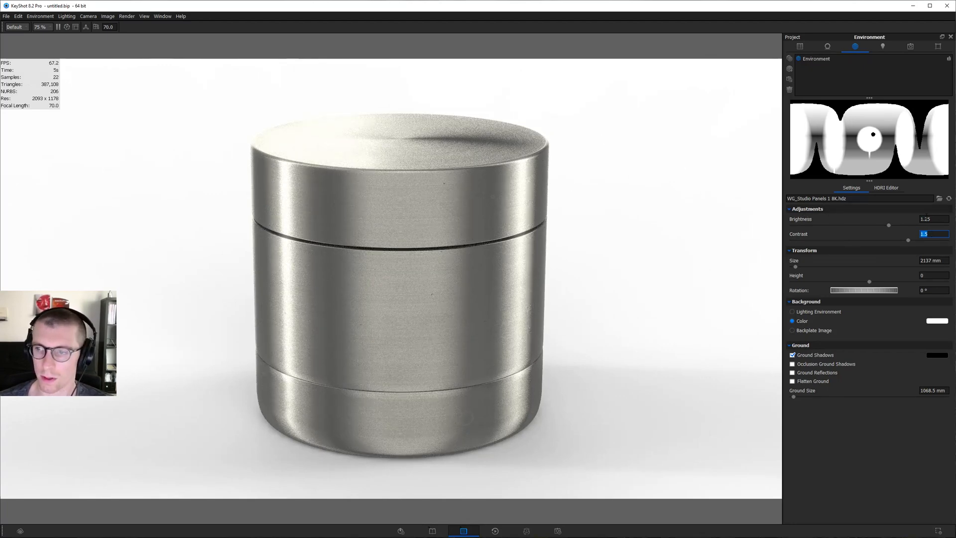
Reduce the lighting environment's brightness to 1.2
click(934, 218)
text(2)
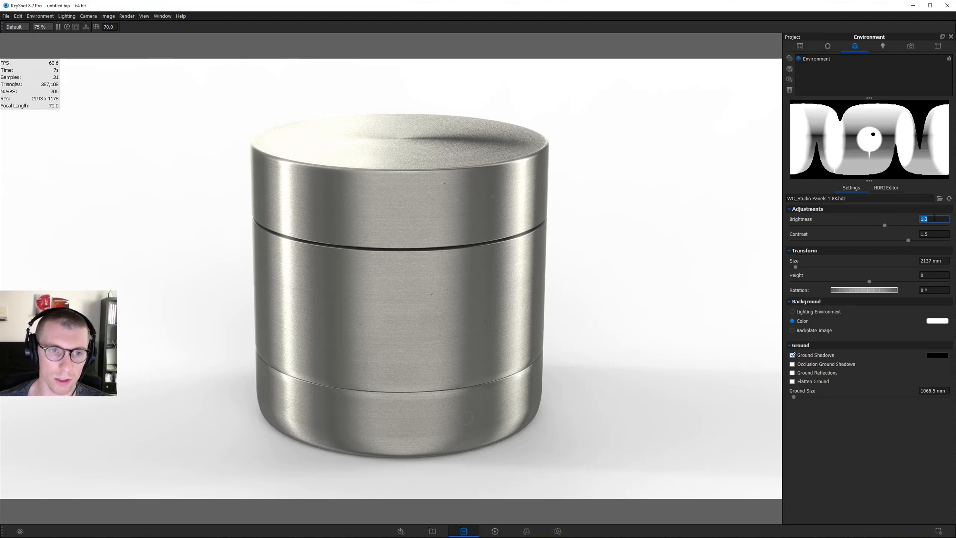
key(Return)
Raise the image style's Bloom Threshold to about 0.712 and view the container from a slightly higher angle
click(938, 47)
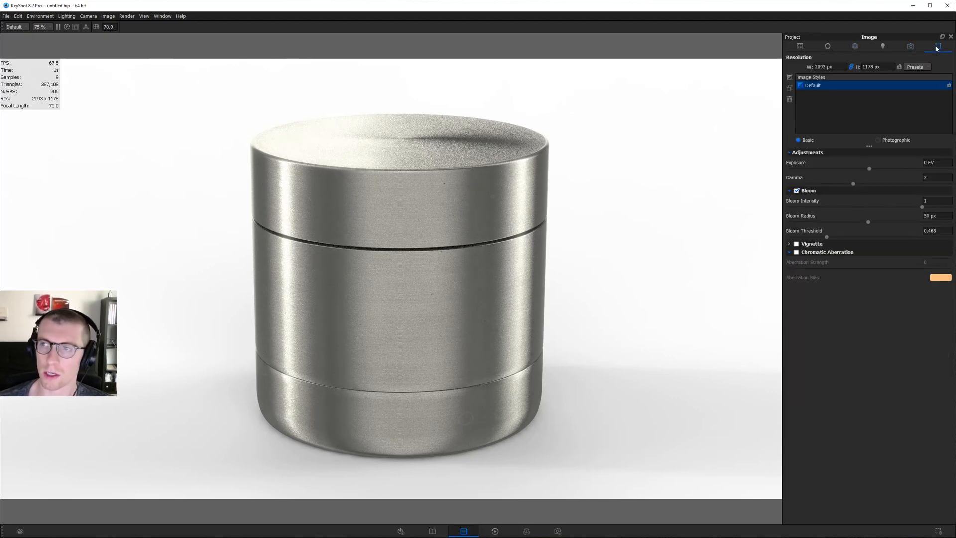
double_click(931, 201)
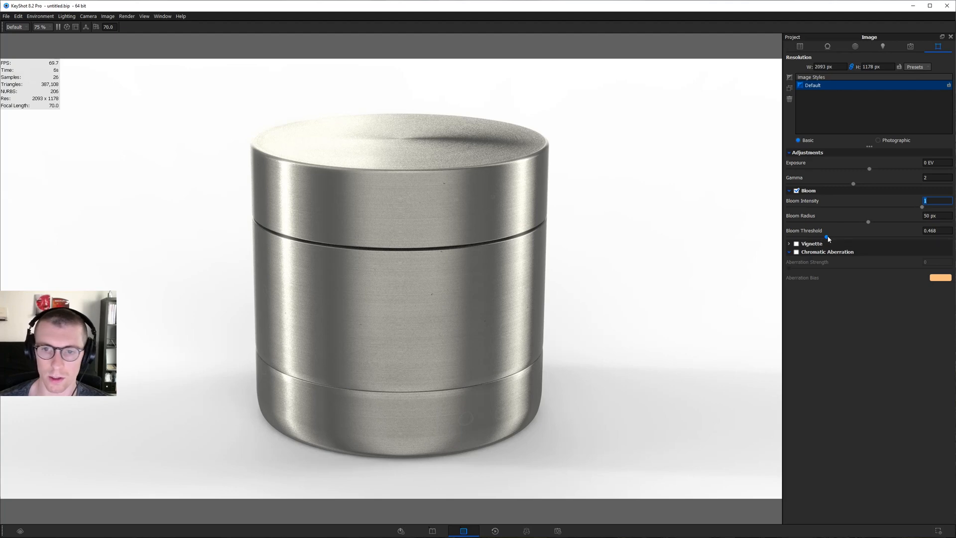
drag(829, 240, 848, 239)
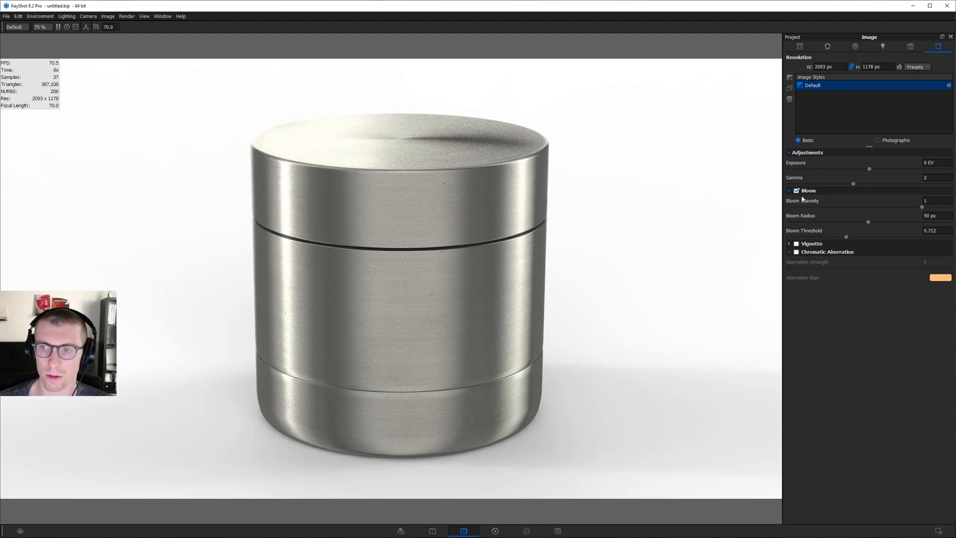
drag(689, 249, 653, 194)
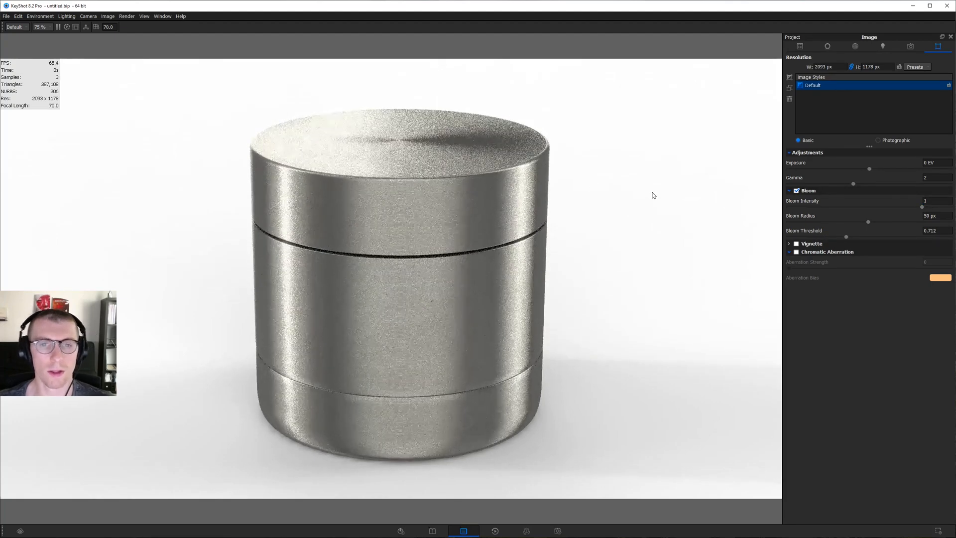